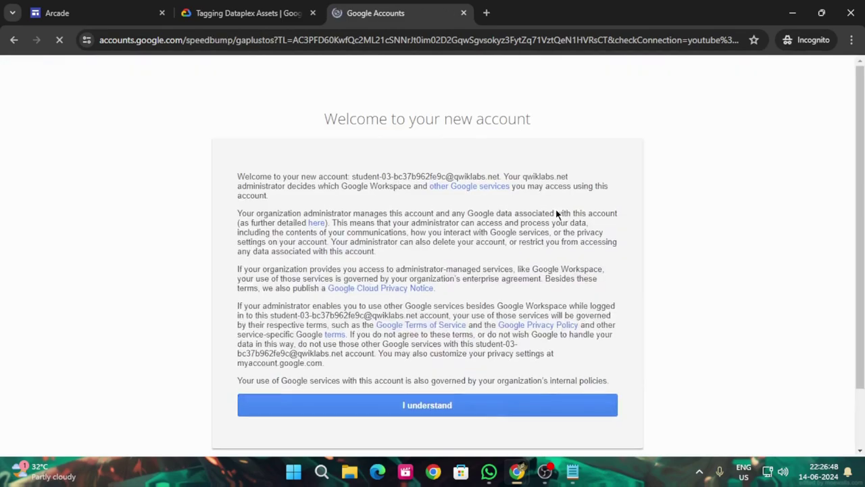
# - Accept the new account notice, and copy the name "Cloud Dataplex API" from the lab's setup instructions
pyautogui.click(452, 409)
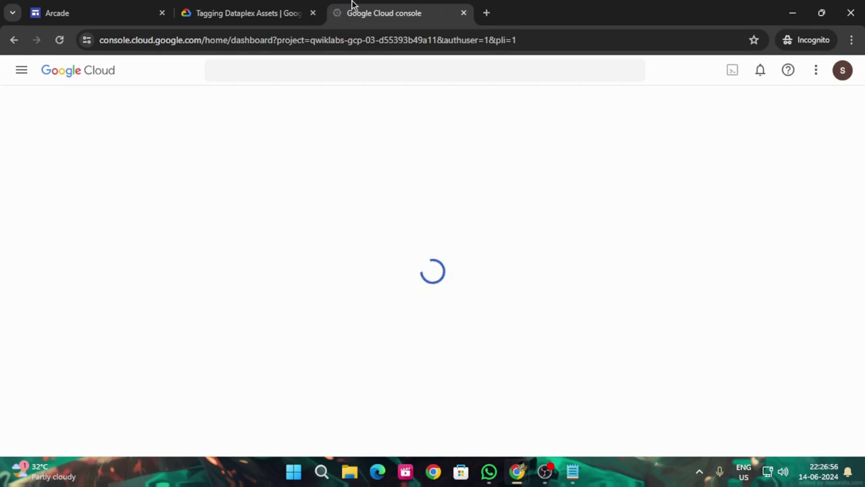
pyautogui.click(257, 9)
pyautogui.scroll(-10, 421, 293)
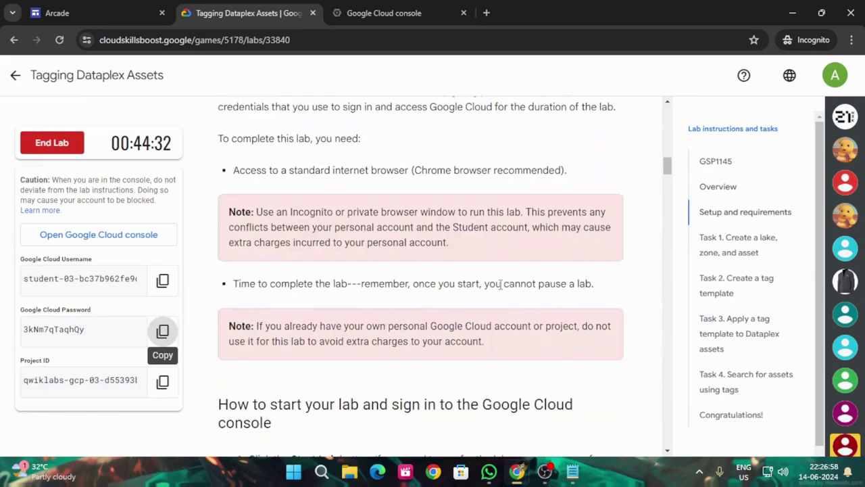
pyautogui.click(749, 244)
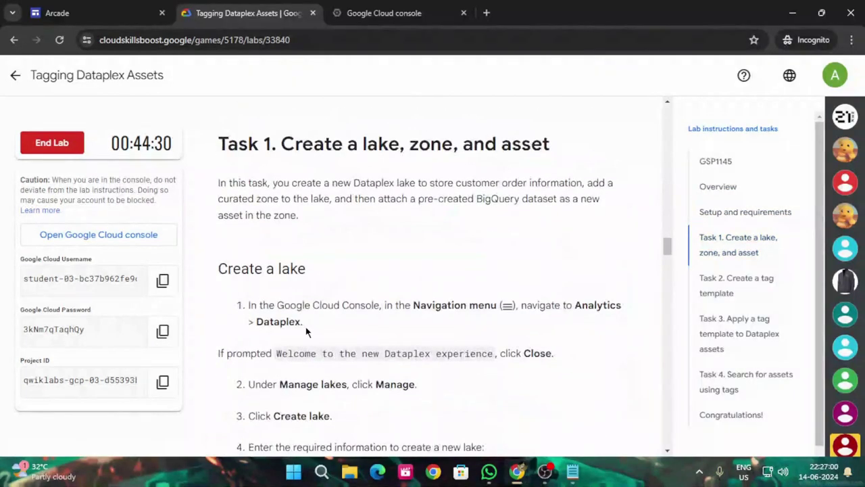
pyautogui.scroll(6, 305, 330)
pyautogui.scroll(-8, 307, 325)
pyautogui.scroll(5, 314, 316)
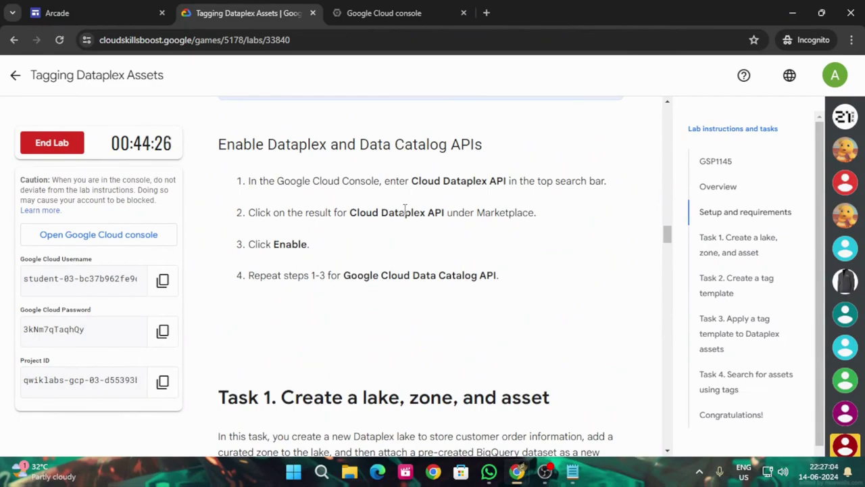
pyautogui.scroll(3, 308, 179)
pyautogui.scroll(-3, 367, 251)
pyautogui.moveTo(350, 212); pyautogui.dragTo(444, 212)
pyautogui.hotkey('ctrl', 'c')
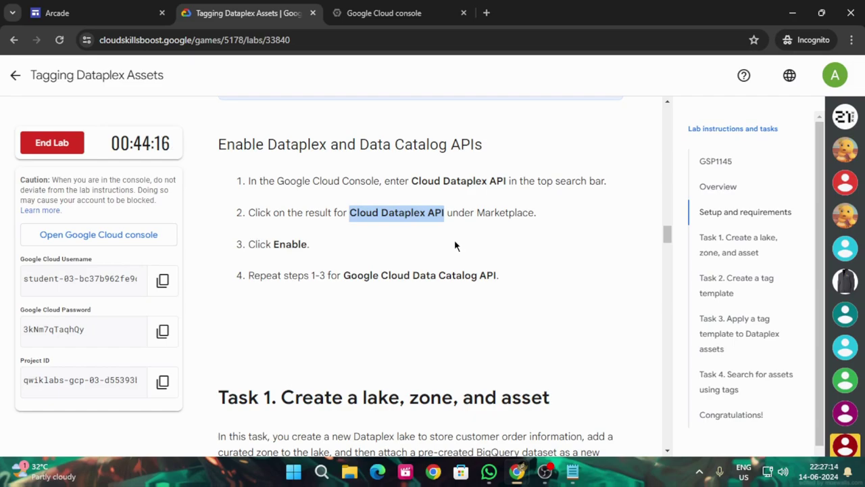
# - Agree to the terms in the Google Cloud console's welcome dialog and continue to the project dashboard
pyautogui.click(382, 8)
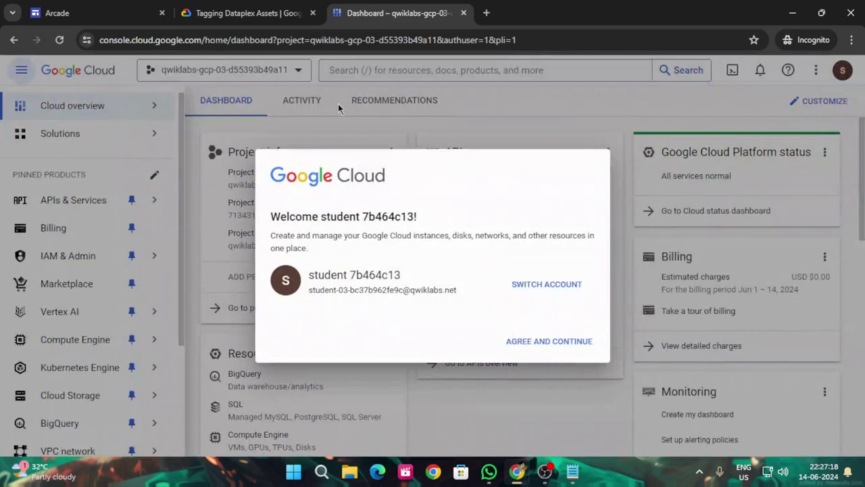
pyautogui.click(275, 336)
pyautogui.click(556, 411)
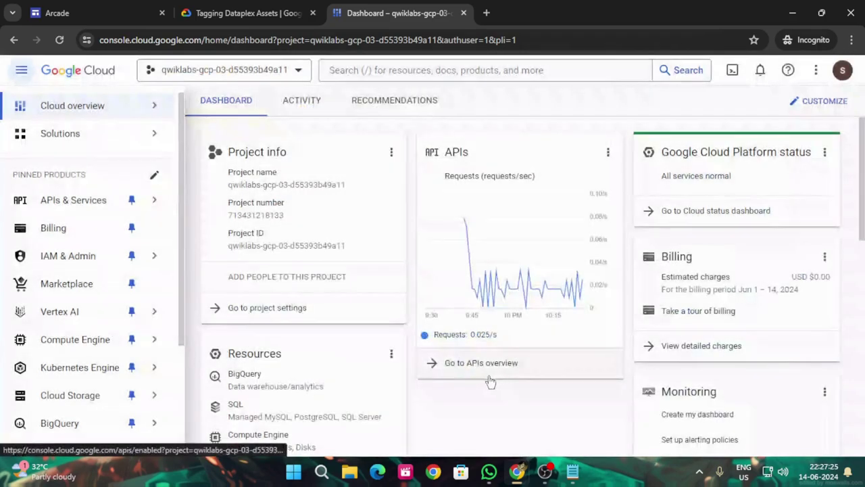
# - Search the API Library for "Cloud Dataplex API" and open its product details page
pyautogui.moveTo(129, 198)
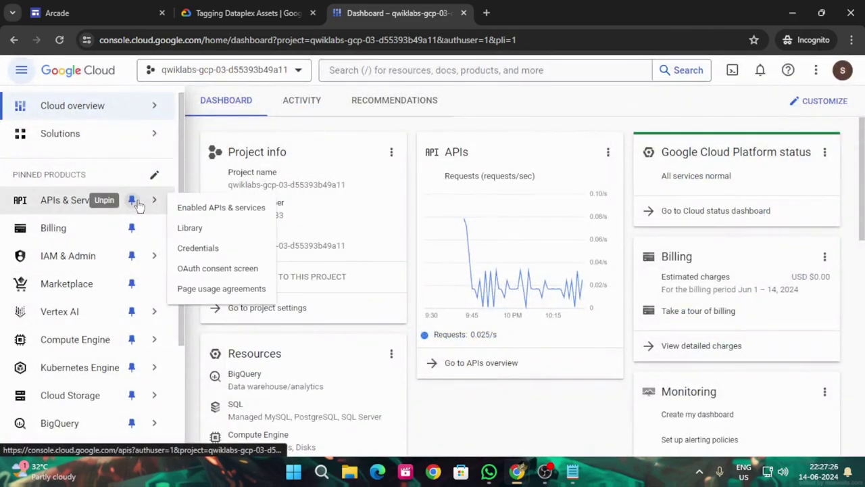
pyautogui.click(189, 225)
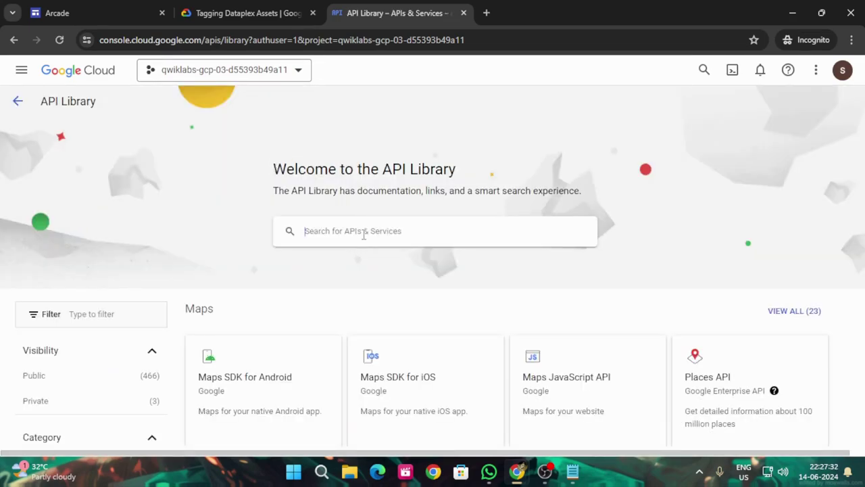
pyautogui.hotkey('ctrl', 'v')
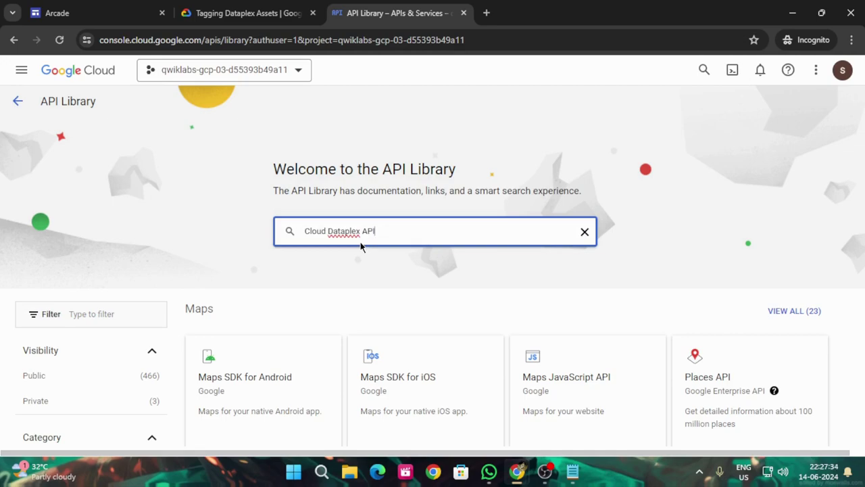
pyautogui.press('Return')
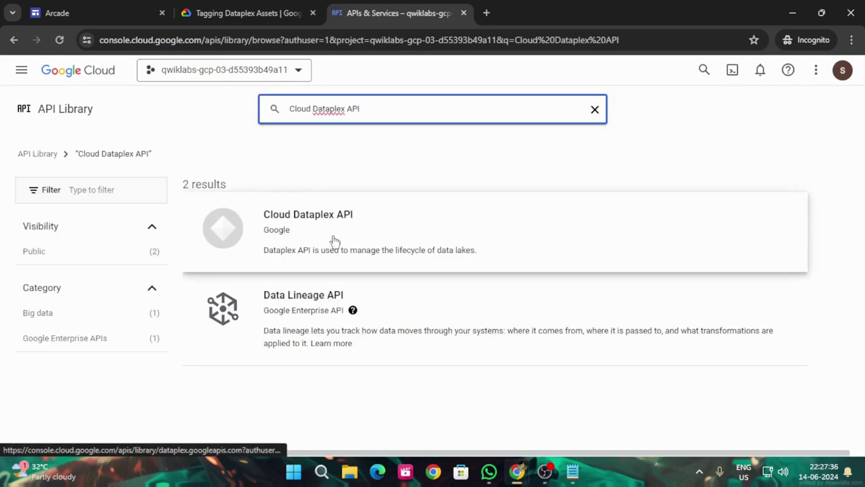
pyautogui.click(323, 223)
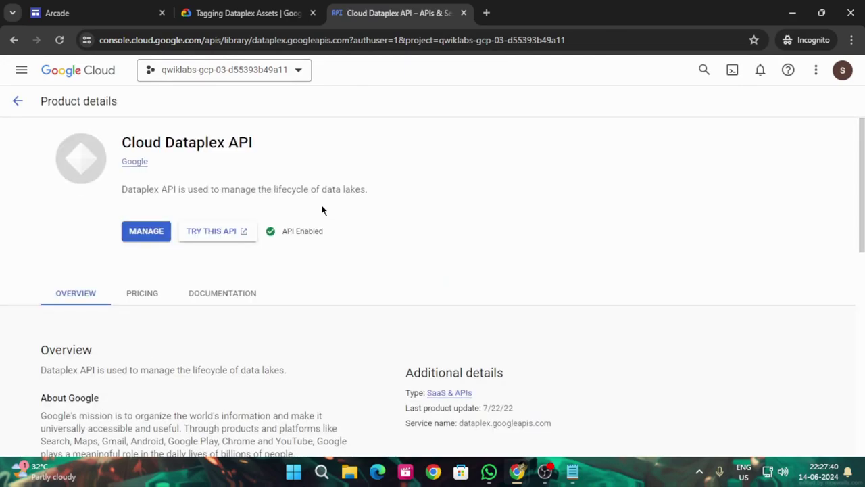
# - Copy the name "Google Cloud Data Catalog API" from step 4 of the lab's API instructions
pyautogui.click(243, 13)
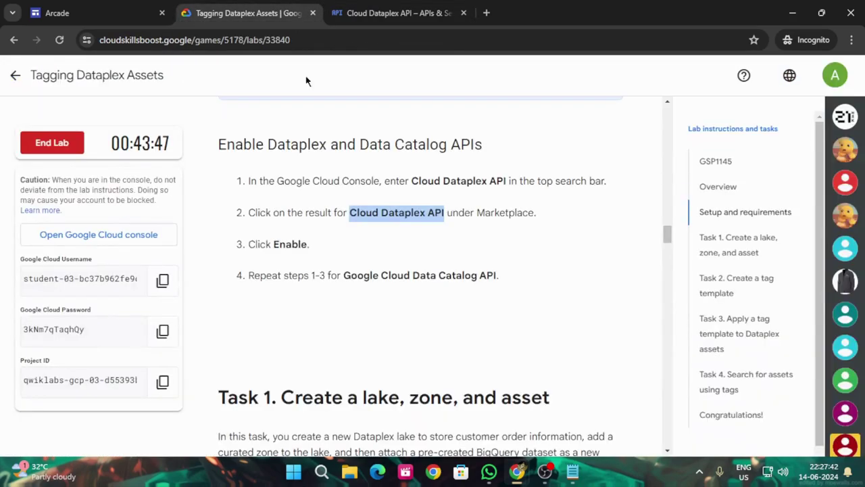
pyautogui.moveTo(343, 276)
pyautogui.mouseDown()
pyautogui.moveTo(498, 271)
pyautogui.moveTo(343, 270)
pyautogui.mouseUp()
pyautogui.hotkey('ctrl', 'c')
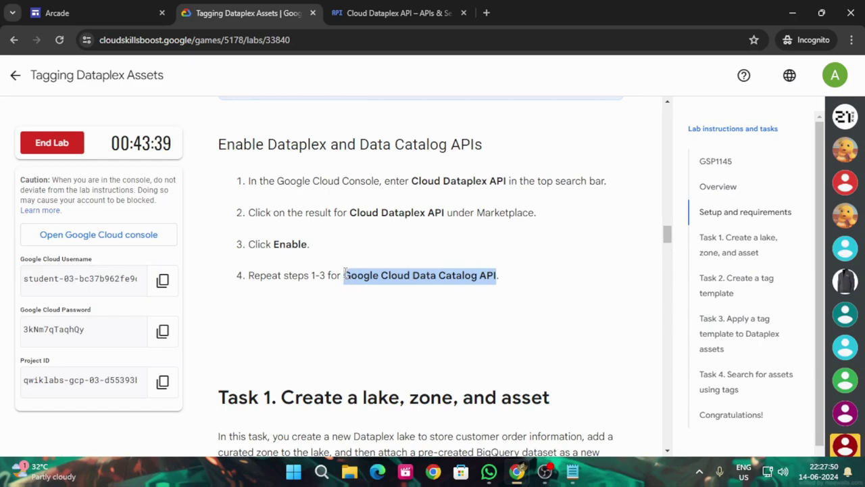
# - Search the API Library for "Google Cloud Data Catalog API" and open its product details page
pyautogui.click(398, 13)
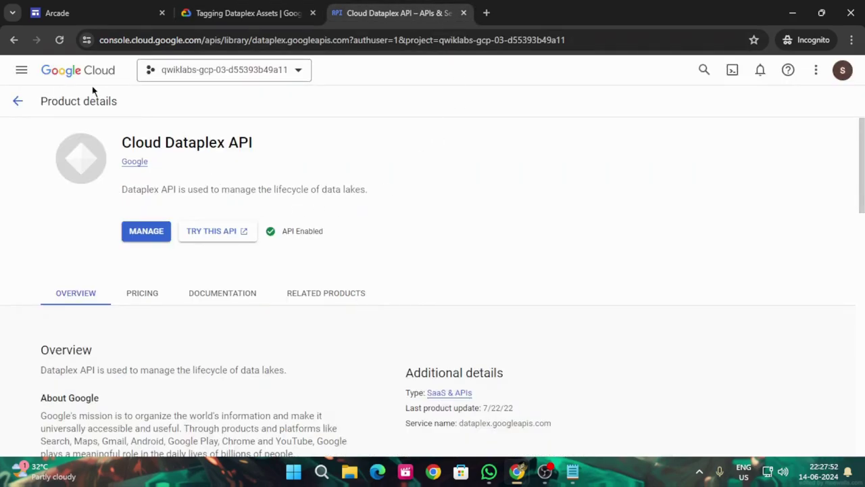
pyautogui.click(18, 101)
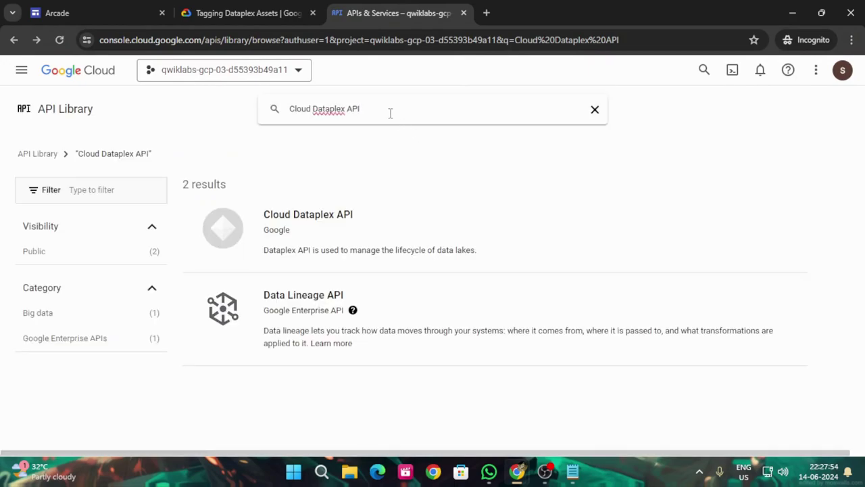
pyautogui.moveTo(392, 119); pyautogui.dragTo(282, 122)
pyautogui.hotkey('ctrl', 'v')
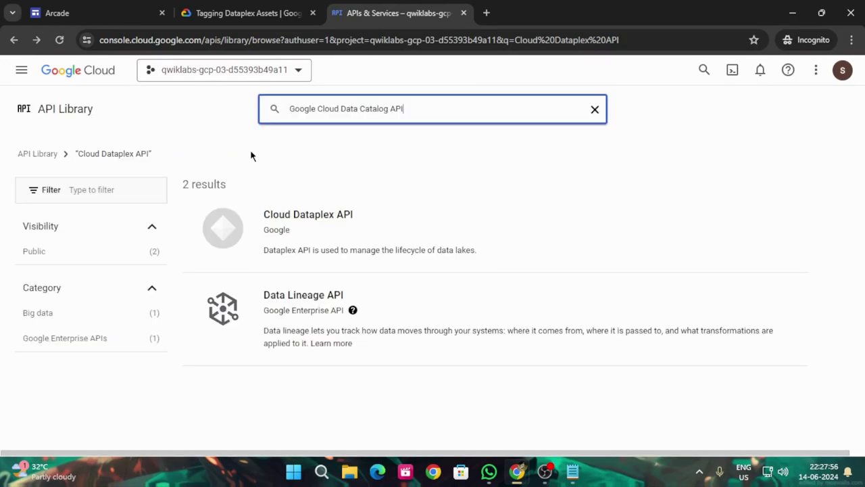
pyautogui.press('Return')
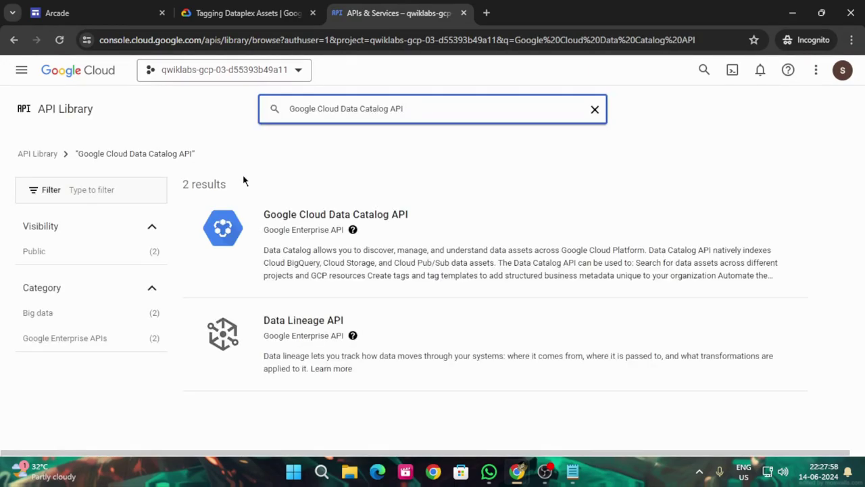
pyautogui.click(298, 217)
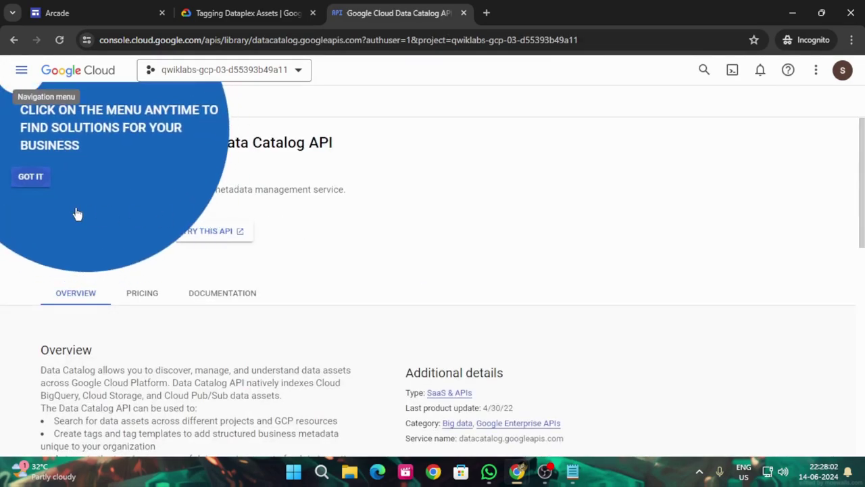
# - Dismiss the navigation tip and enable the Google Cloud Data Catalog API for the project
pyautogui.click(22, 177)
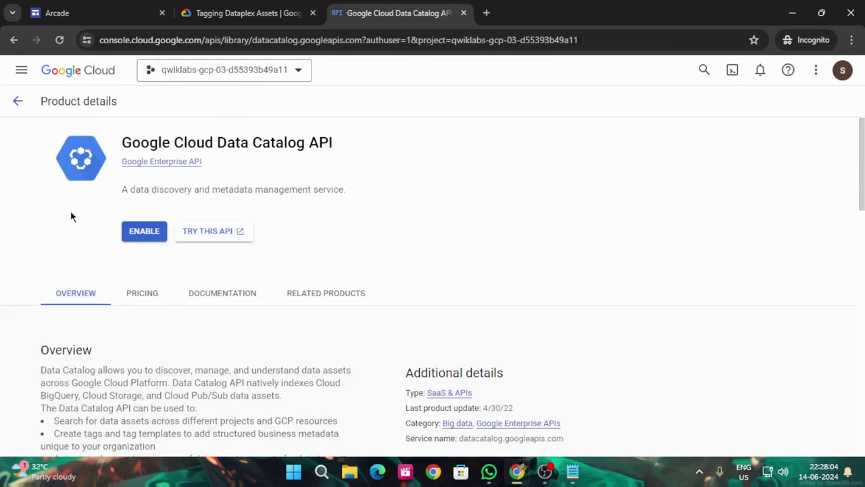
pyautogui.click(229, 13)
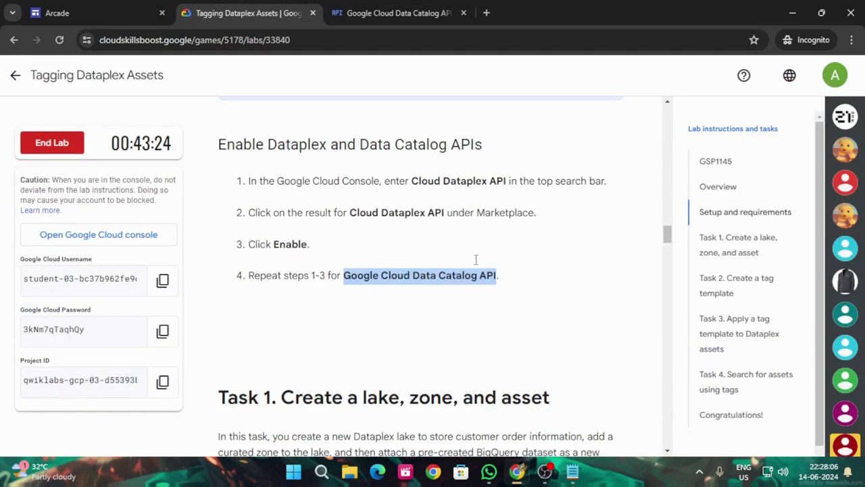
pyautogui.hotkey('ctrl', 'Tab')
pyautogui.click(139, 232)
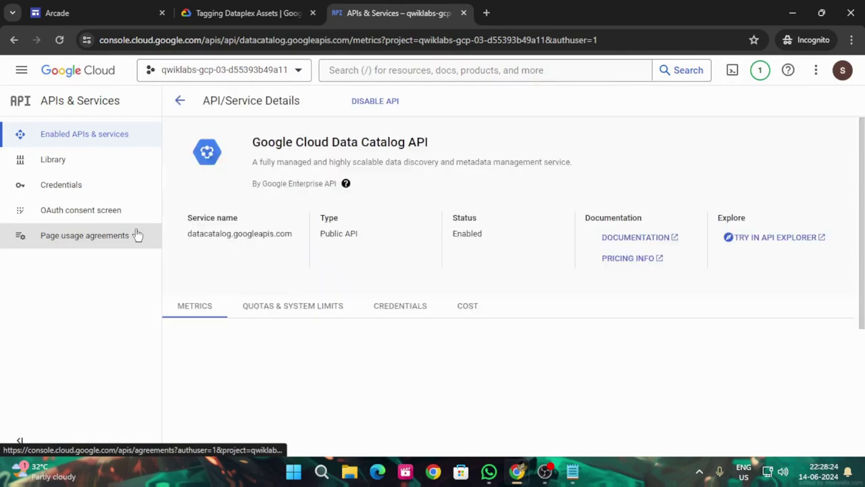
# - Find the Create a lake instructions in Task 1 of the lab and select the product name "Dataplex"
pyautogui.click(234, 10)
pyautogui.scroll(-6, 424, 267)
pyautogui.scroll(-1, 424, 267)
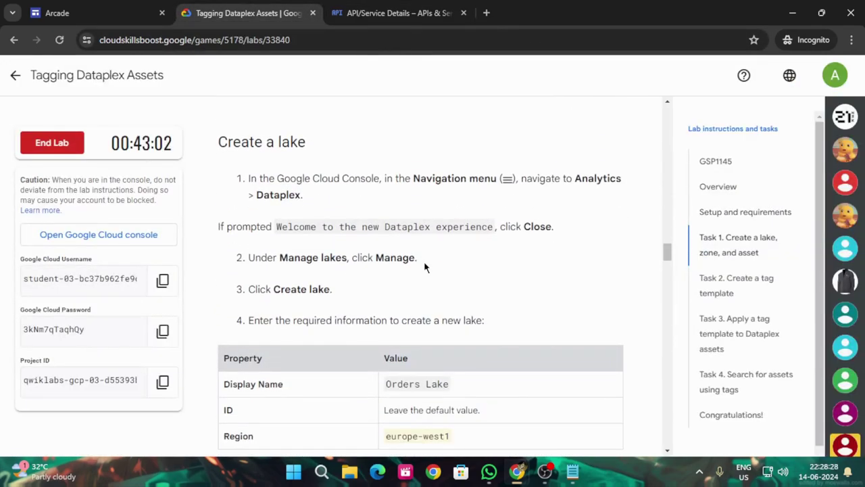
pyautogui.moveTo(257, 195); pyautogui.dragTo(297, 195)
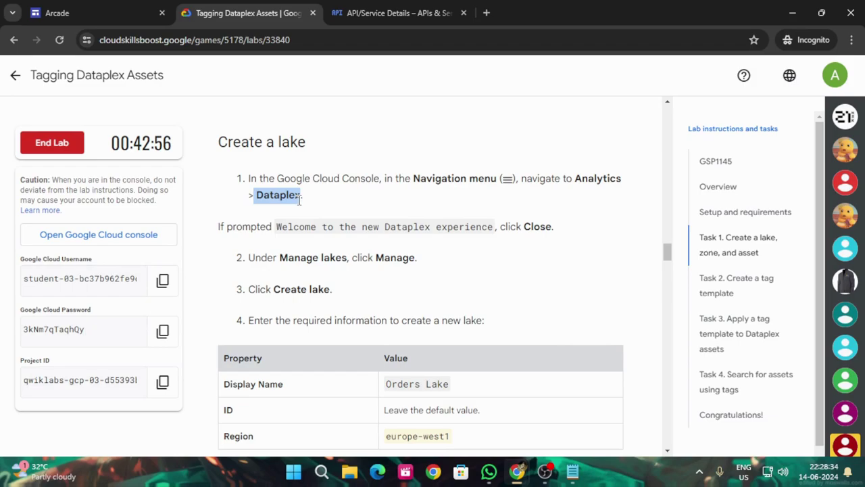
# - Search the Google Cloud console for "Dataplex" and open the Dataplex product page
pyautogui.click(392, 13)
pyautogui.click(450, 73)
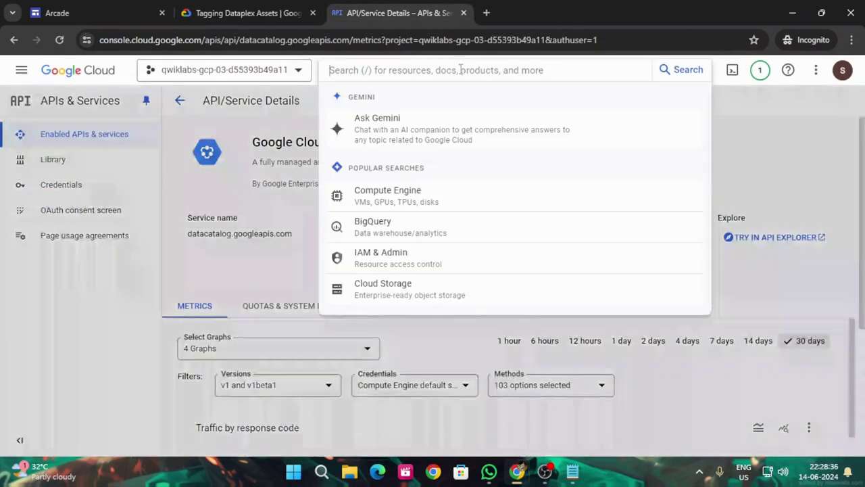
pyautogui.write('Dataplex')
pyautogui.press('Return')
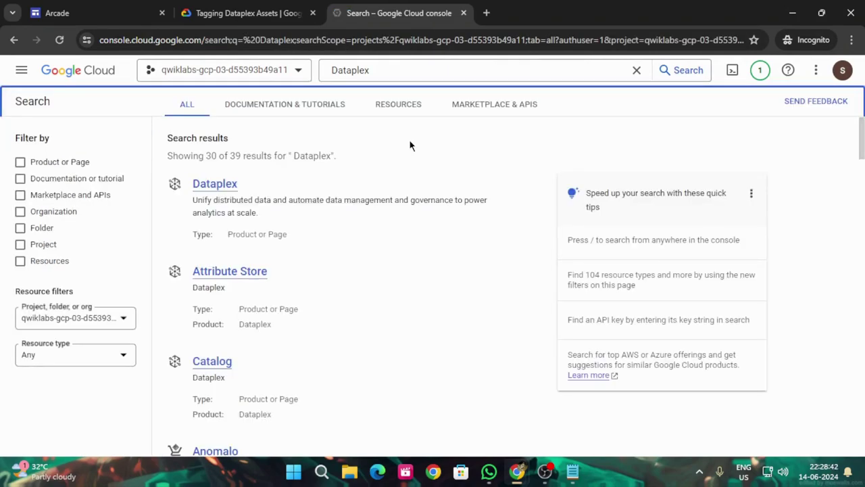
pyautogui.scroll(-2, 409, 145)
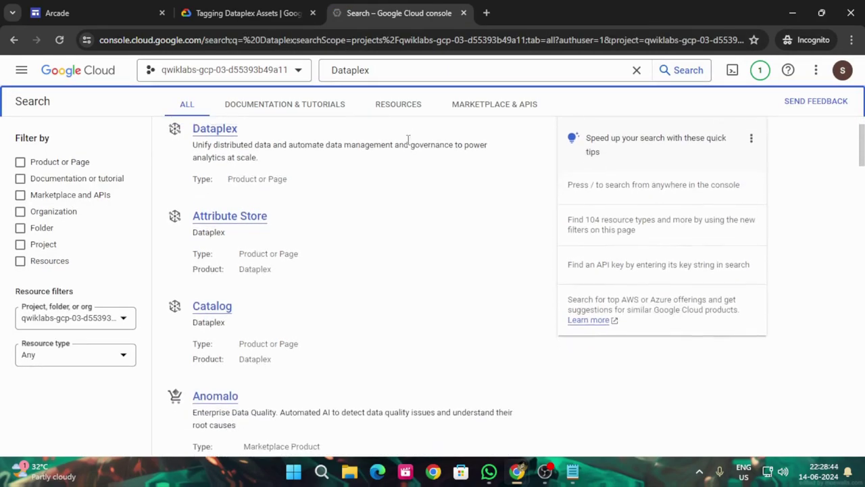
pyautogui.scroll(2, 410, 141)
pyautogui.click(214, 183)
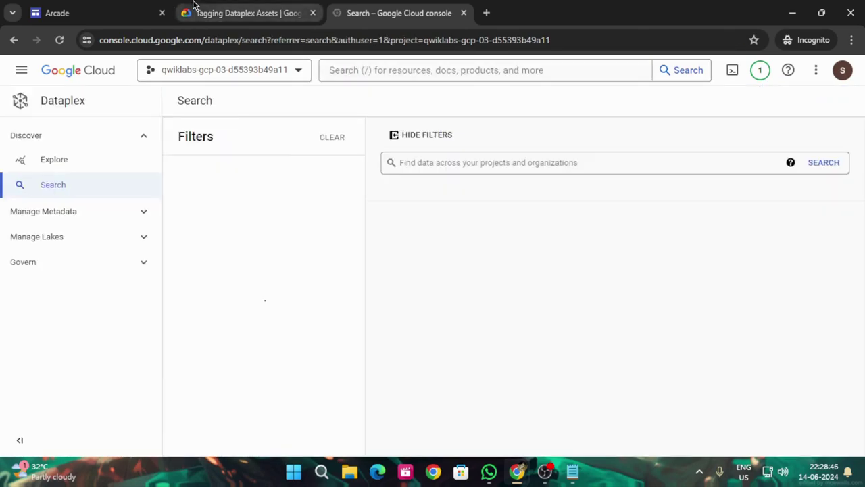
# - Close the Learn tutorial in Dataplex and open the page for managing lakes
pyautogui.click(196, 8)
pyautogui.click(400, 9)
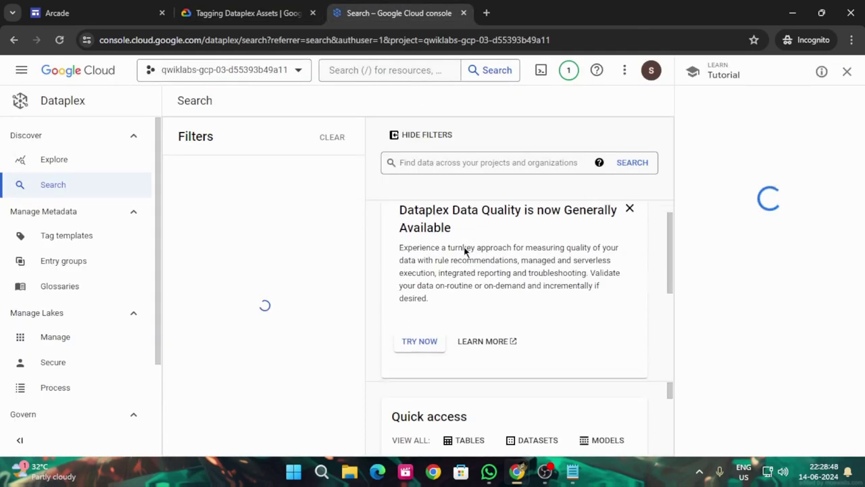
pyautogui.click(250, 8)
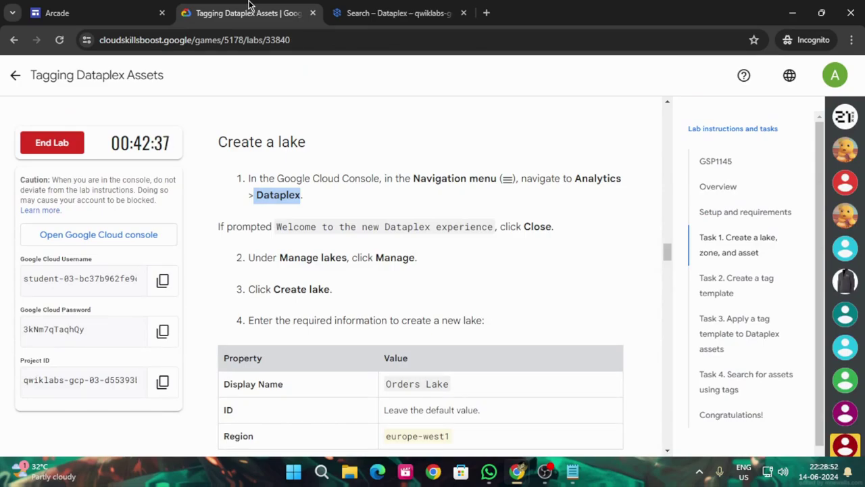
pyautogui.click(446, 8)
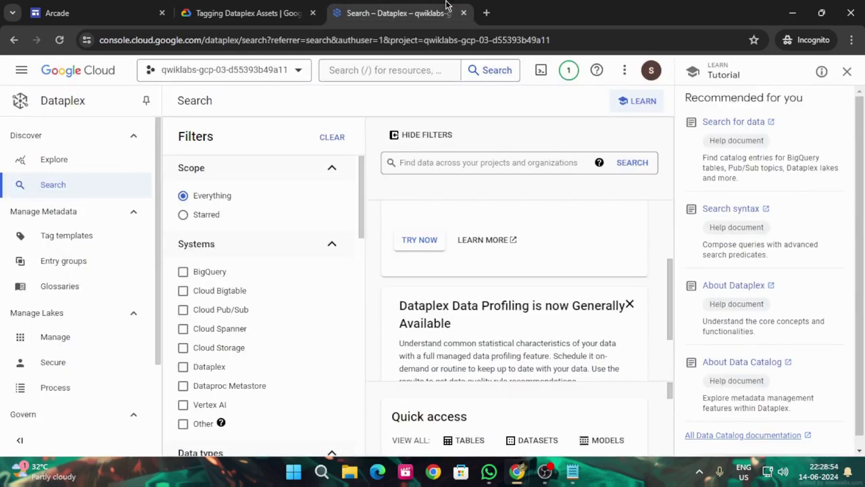
pyautogui.click(847, 72)
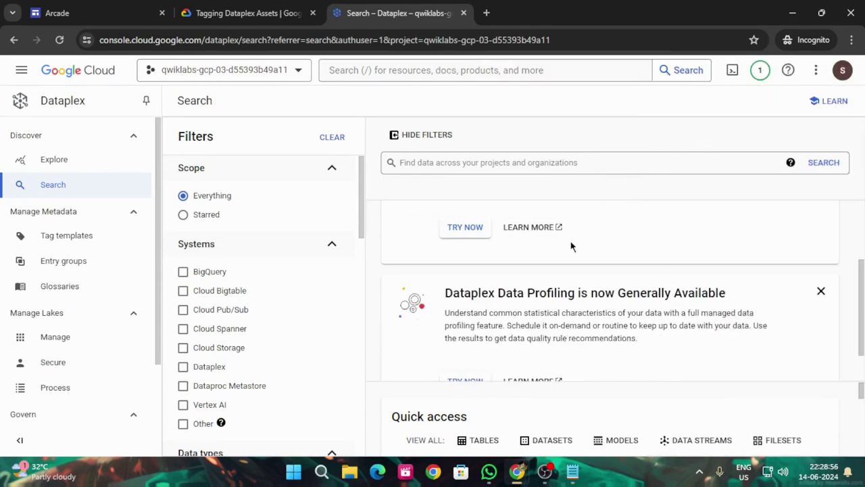
pyautogui.scroll(-1, 427, 348)
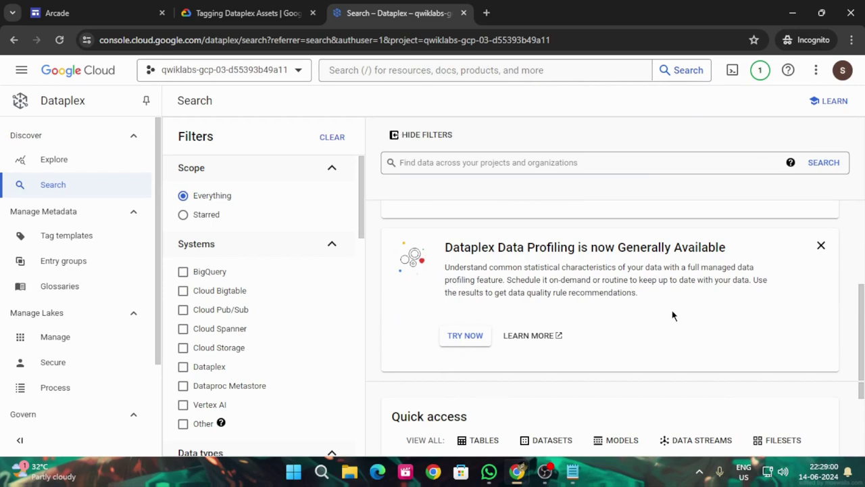
pyautogui.click(44, 346)
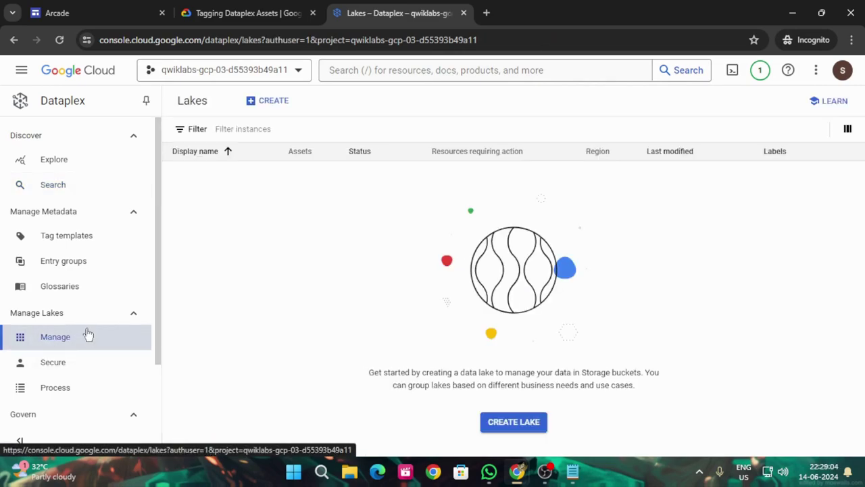
# - Start creating a new Dataplex lake and set its display name to the lab's value, "Orders Lake"
pyautogui.click(216, 13)
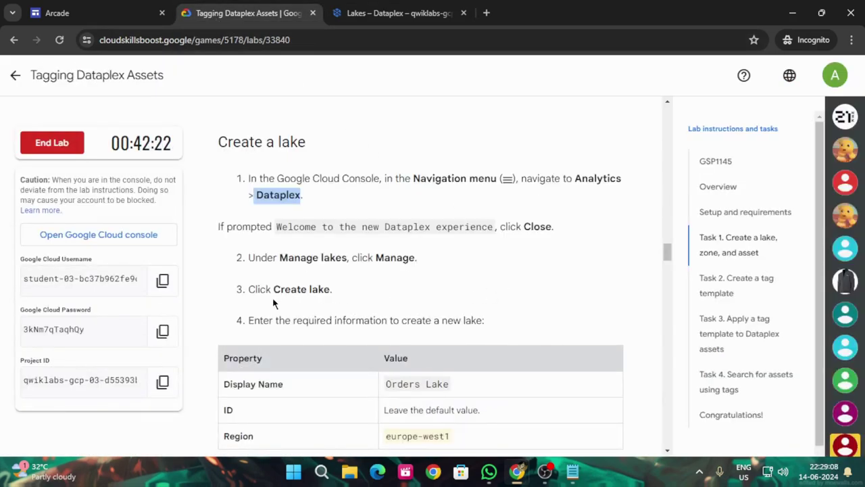
pyautogui.click(382, 8)
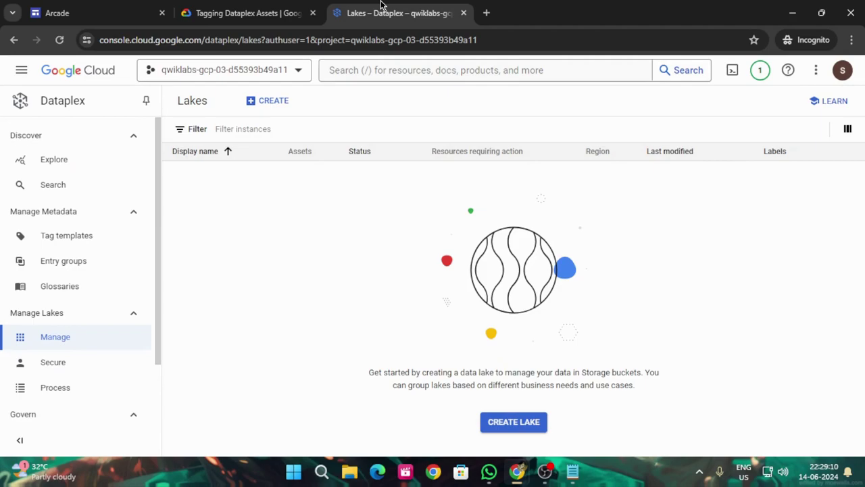
pyautogui.click(264, 103)
pyautogui.click(282, 11)
pyautogui.scroll(-1, 425, 300)
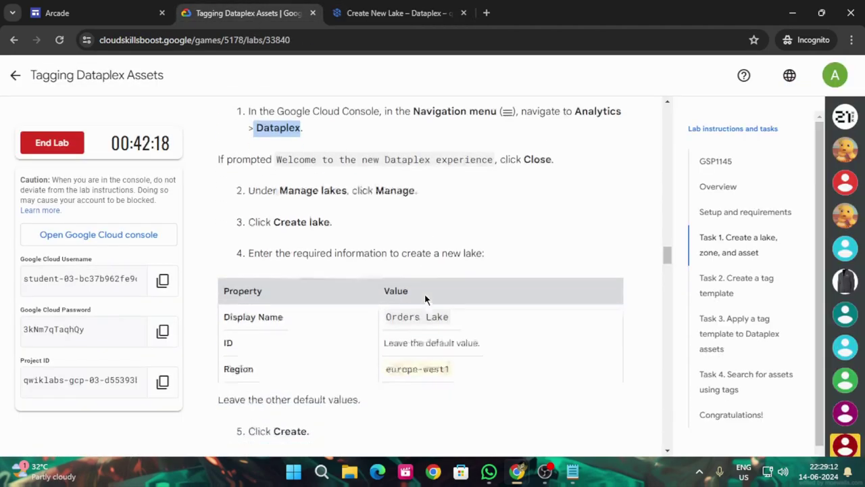
pyautogui.scroll(-1, 425, 299)
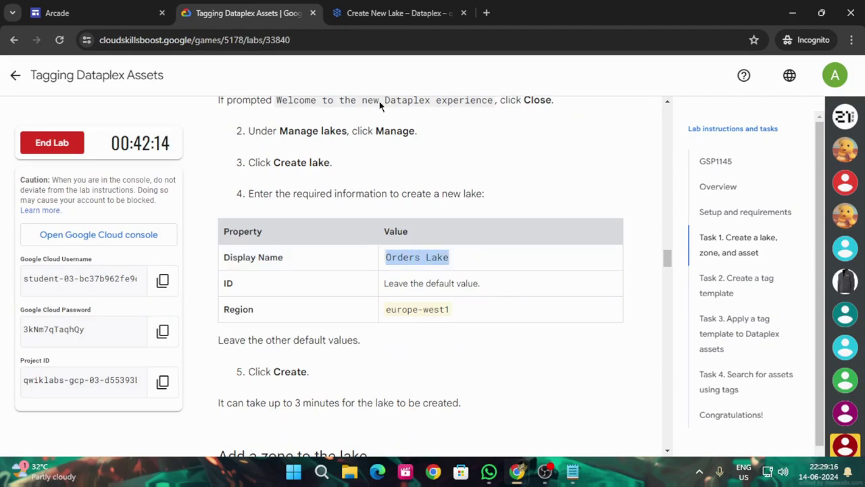
pyautogui.click(392, 13)
pyautogui.click(281, 150)
pyautogui.write('Orders Lake')
# - Look up the required region in the lab instructions and set the lake's region to europe-west1
pyautogui.click(247, 12)
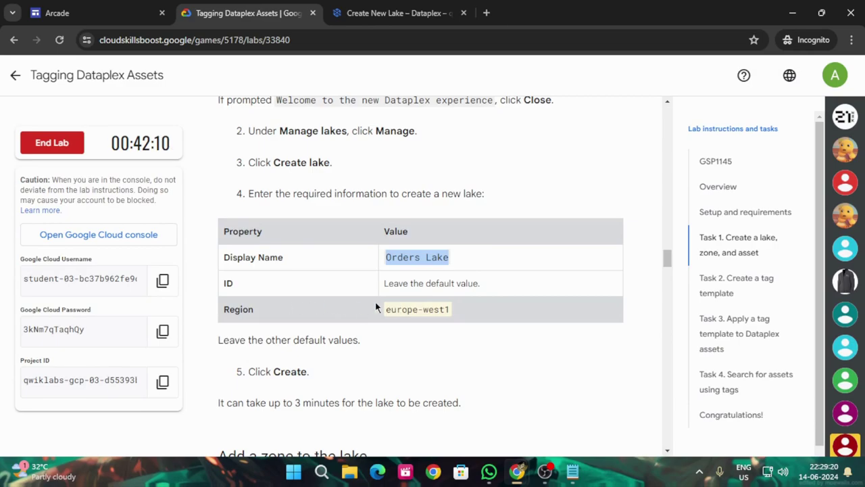
pyautogui.click(414, 8)
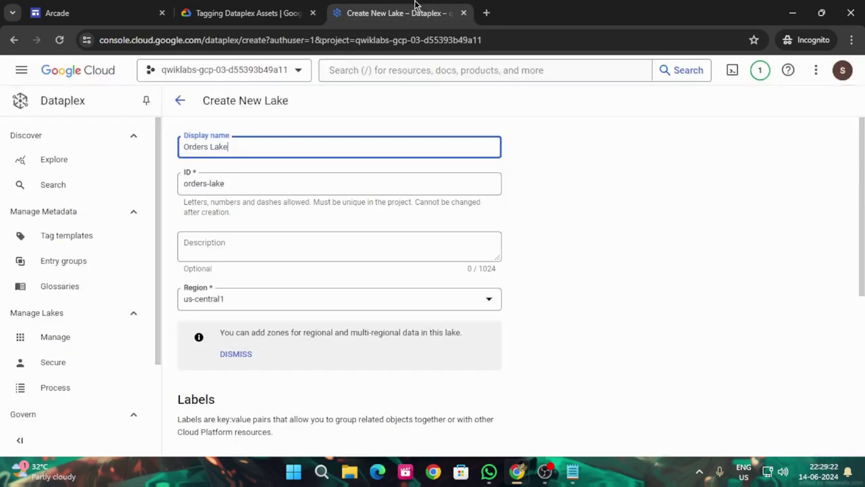
pyautogui.click(290, 302)
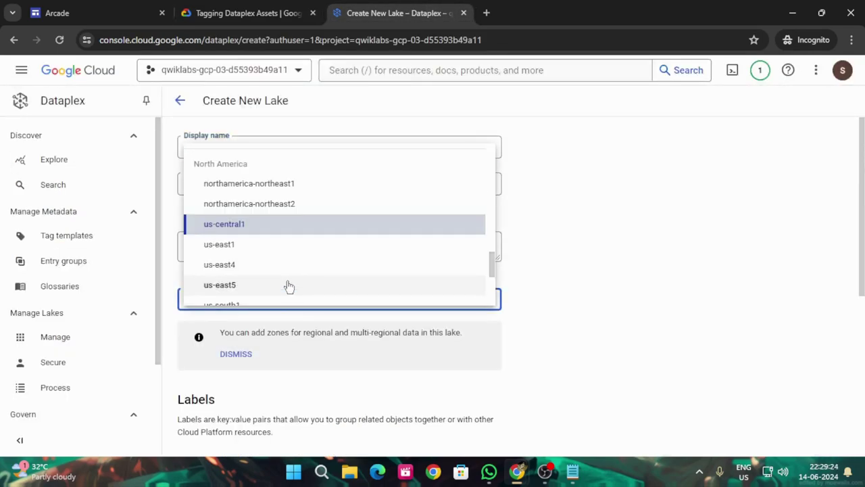
pyautogui.scroll(-1, 289, 284)
pyautogui.scroll(-2, 288, 282)
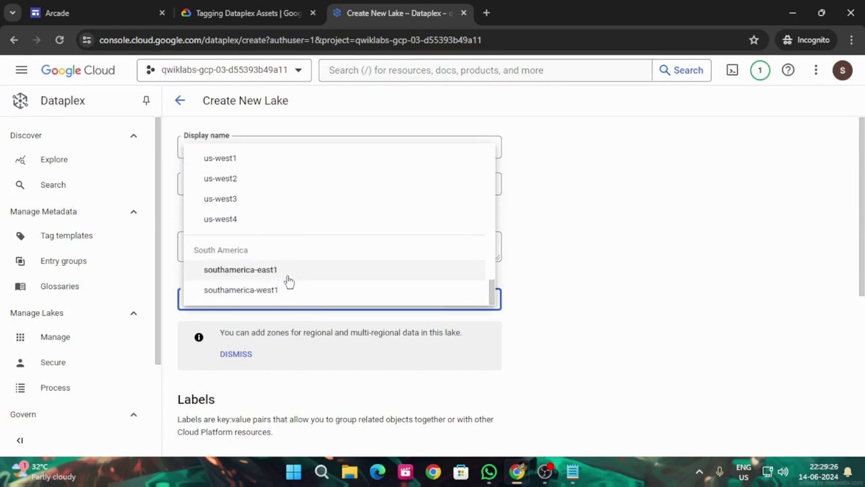
pyautogui.scroll(2, 287, 277)
pyautogui.scroll(6, 288, 274)
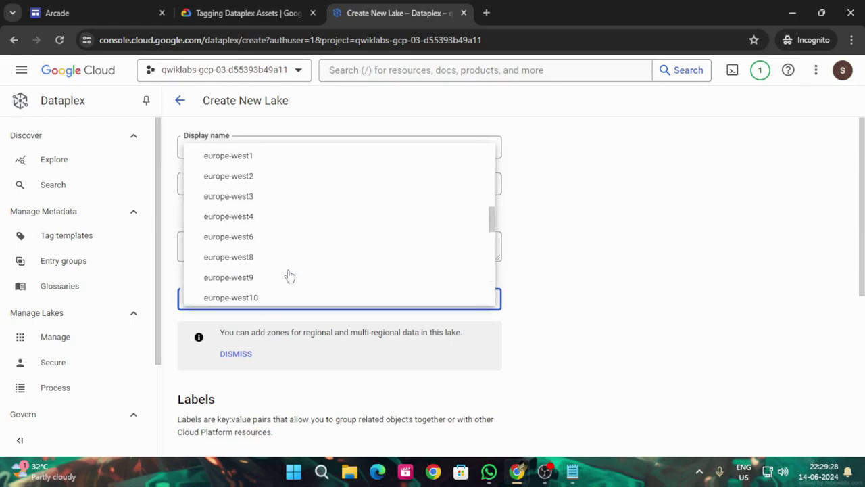
pyautogui.click(228, 155)
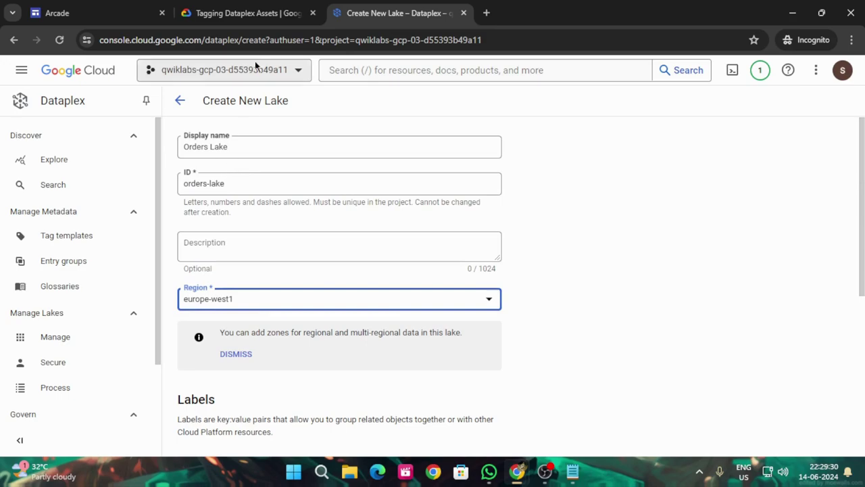
# - Check the remaining lake instructions in the lab and create Orders Lake with the other default values
pyautogui.click(263, 13)
pyautogui.scroll(-2, 478, 336)
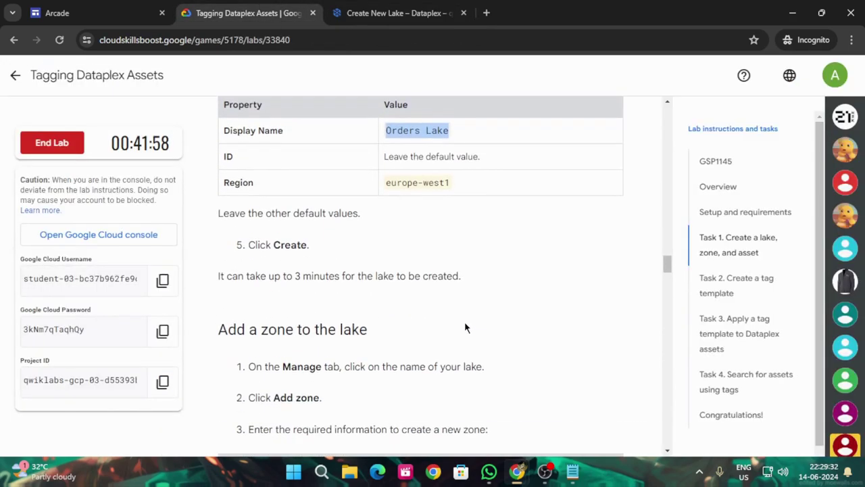
pyautogui.click(390, 12)
pyautogui.scroll(-5, 288, 320)
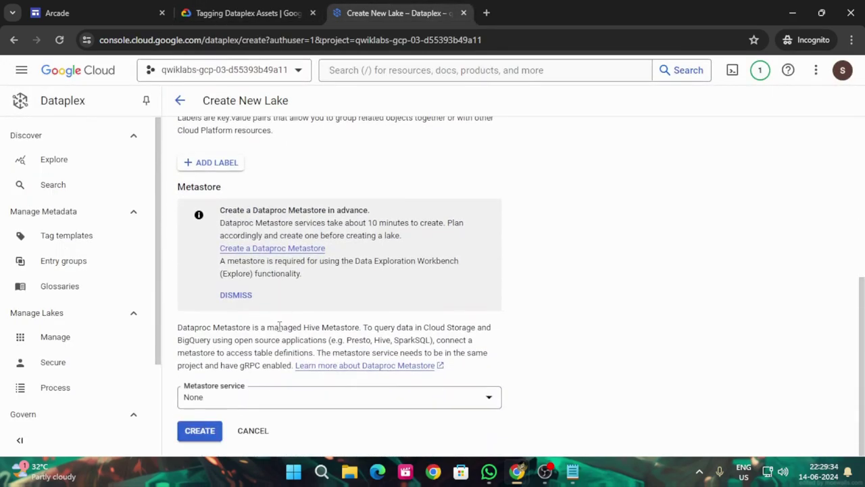
pyautogui.click(200, 430)
# - Read the lab's "Add a zone to the lake" instructions and return to the Dataplex console
pyautogui.click(248, 13)
pyautogui.scroll(-2, 422, 254)
pyautogui.scroll(-1, 422, 253)
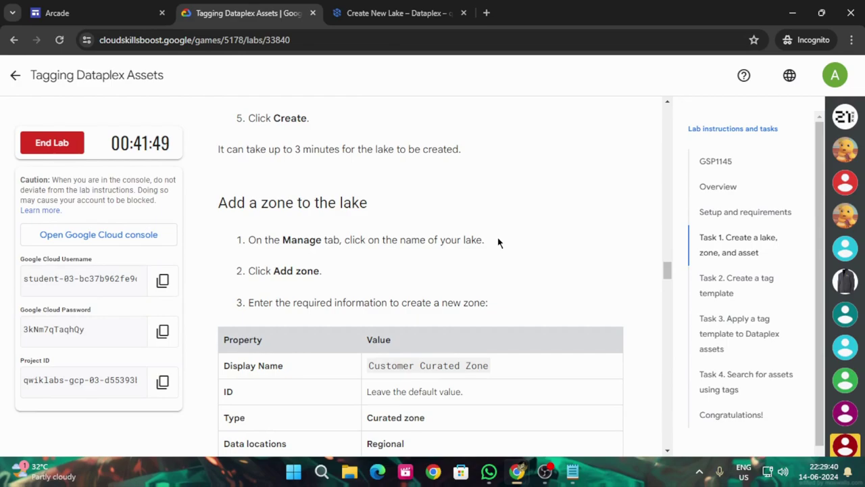
pyautogui.click(375, 7)
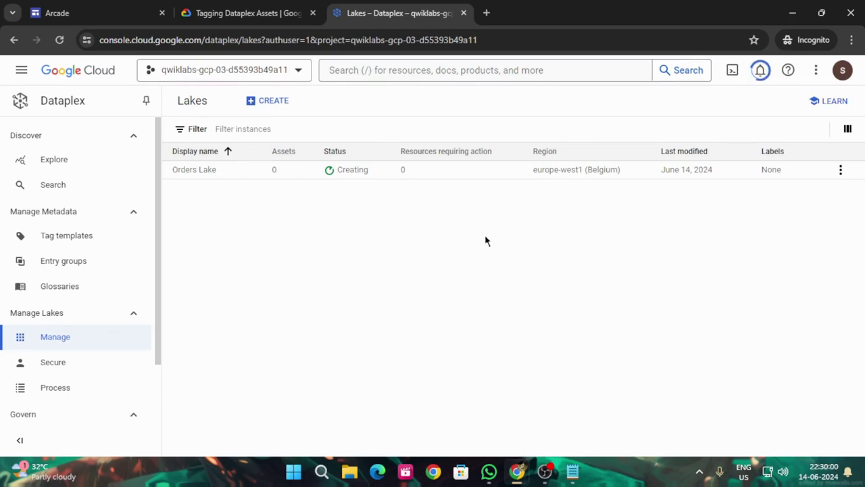
# - Reload the lakes list to check the creation status of Orders Lake and review the lab's note on creation time
pyautogui.scroll(-2, 35, 363)
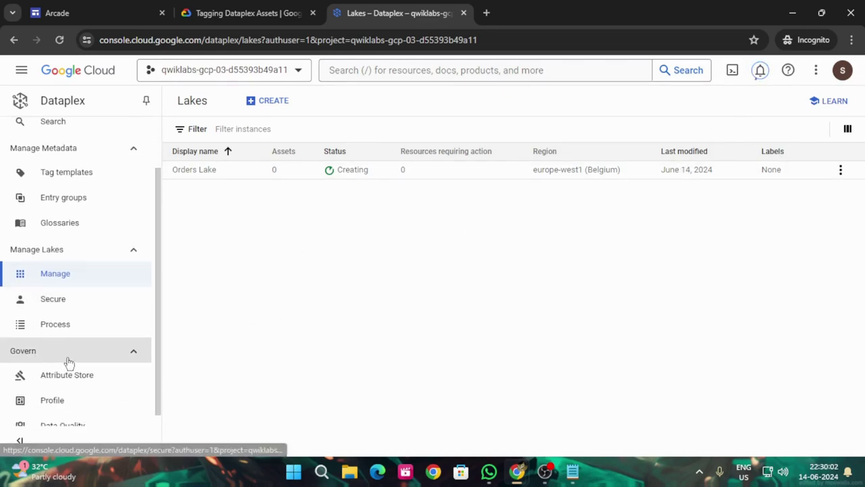
pyautogui.scroll(2, 68, 363)
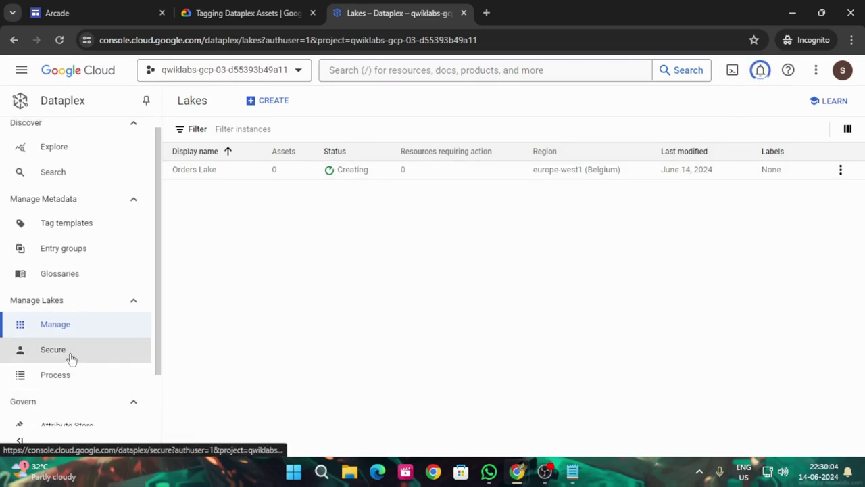
pyautogui.click(60, 40)
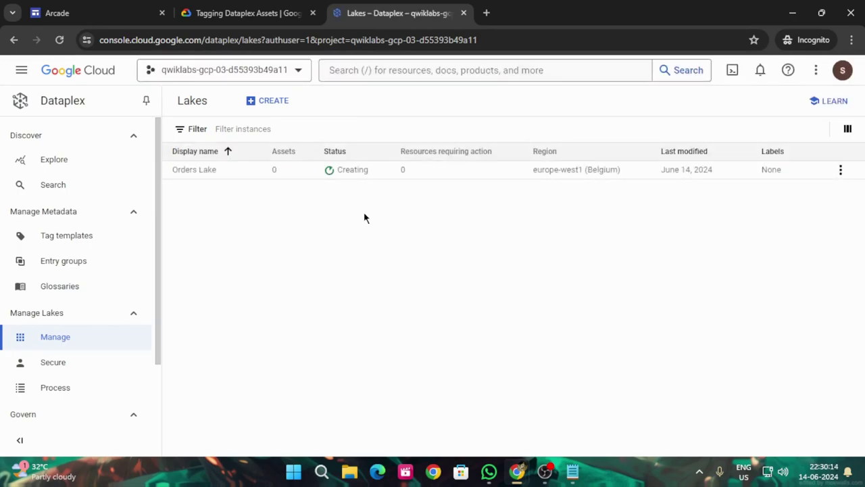
pyautogui.click(267, 5)
pyautogui.scroll(2, 359, 222)
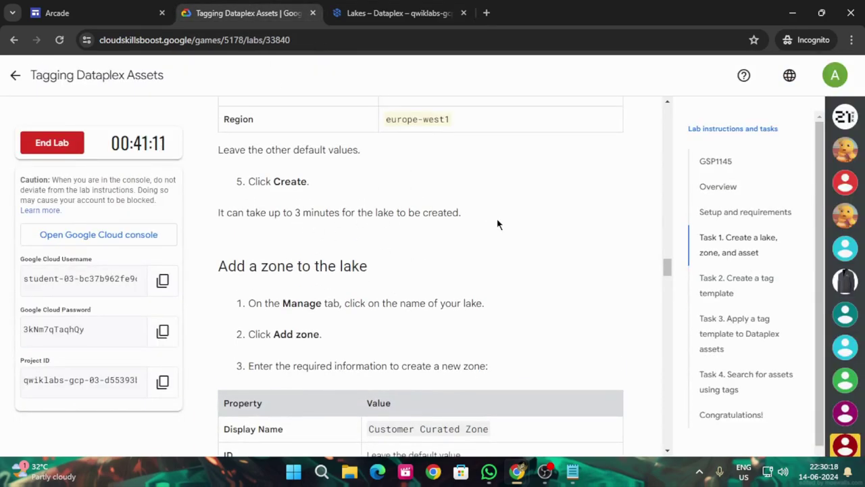
pyautogui.click(387, 12)
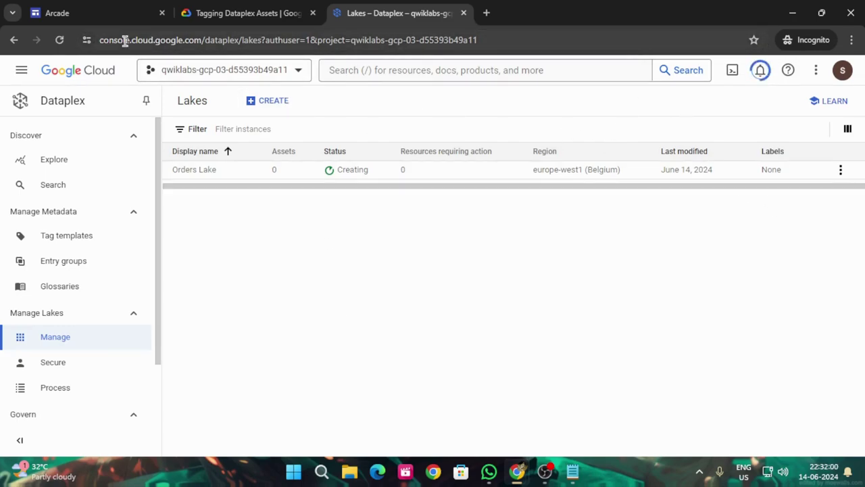
# - Review the required zone properties in the lab and reload the lakes list to check the status of Orders Lake
pyautogui.click(204, 5)
pyautogui.scroll(-2, 270, 259)
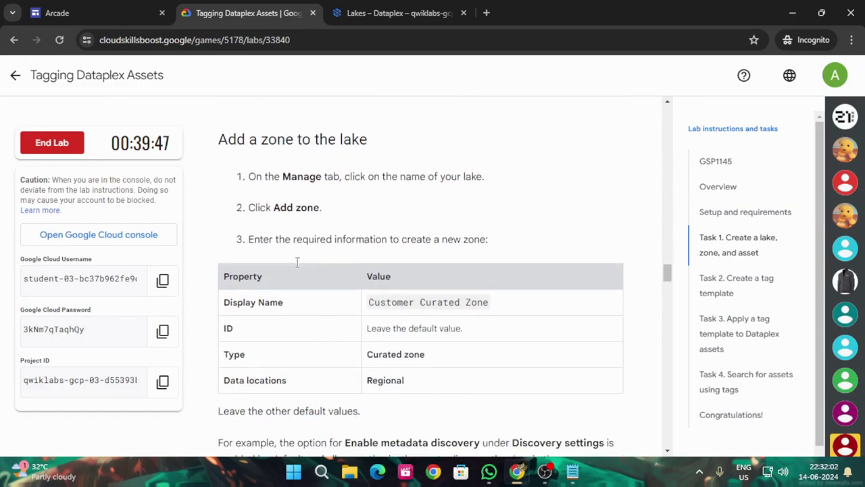
pyautogui.scroll(-1, 485, 232)
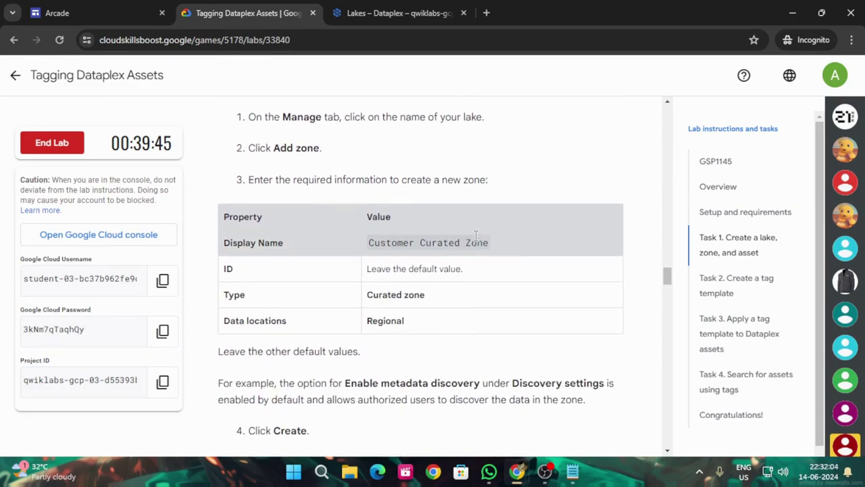
pyautogui.scroll(1, 479, 274)
pyautogui.click(399, 7)
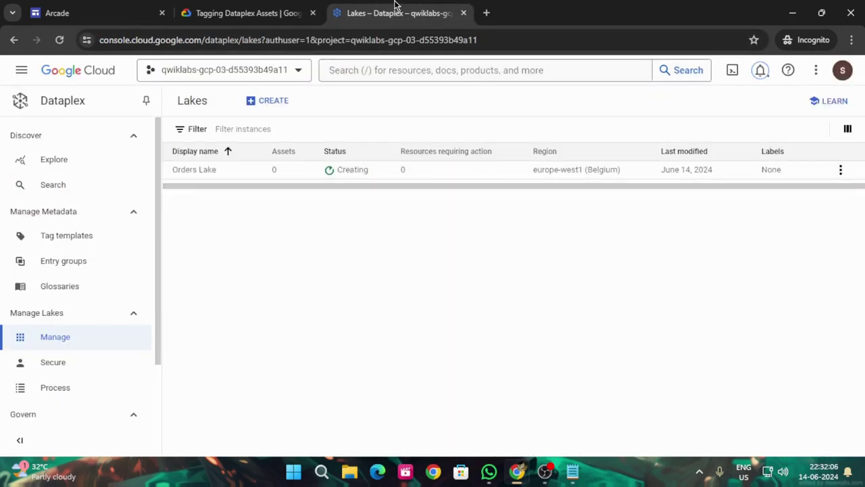
pyautogui.click(60, 41)
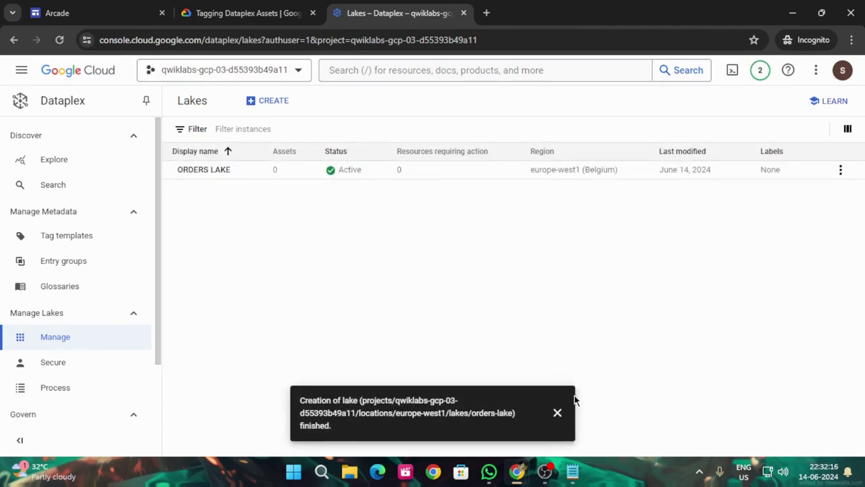
# - Dismiss the lake creation notification, consult the lab's instructions for adding a zone, and open Orders Lake
pyautogui.click(556, 413)
pyautogui.scroll(-2, 108, 331)
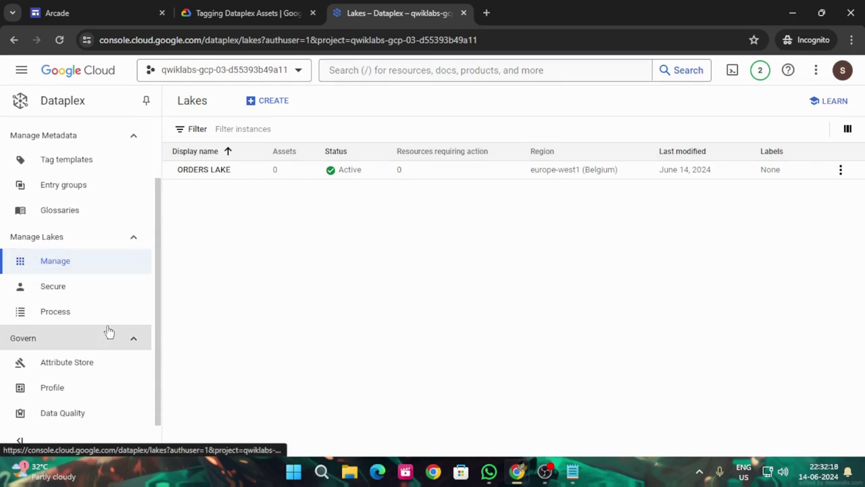
pyautogui.scroll(2, 107, 331)
pyautogui.click(247, 13)
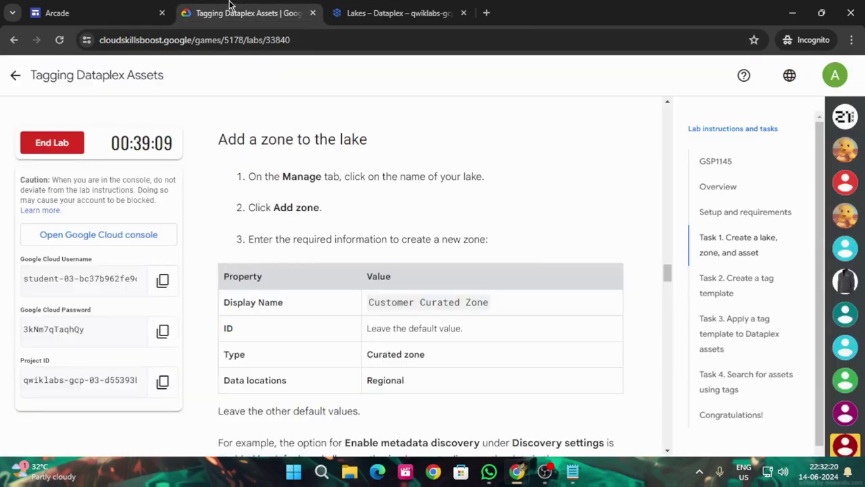
pyautogui.scroll(1, 287, 270)
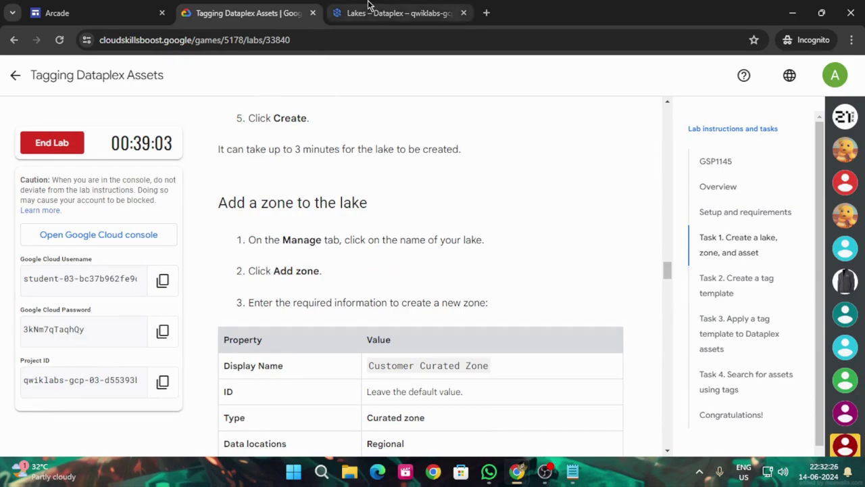
pyautogui.click(392, 12)
pyautogui.click(198, 177)
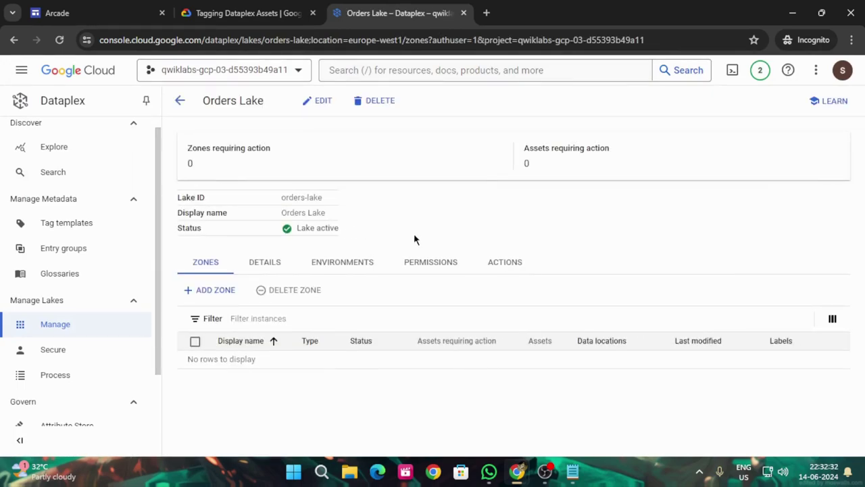
# - Start adding a zone to Orders Lake and copy "Customer Curated Zone" from the lab as its display name
pyautogui.click(216, 293)
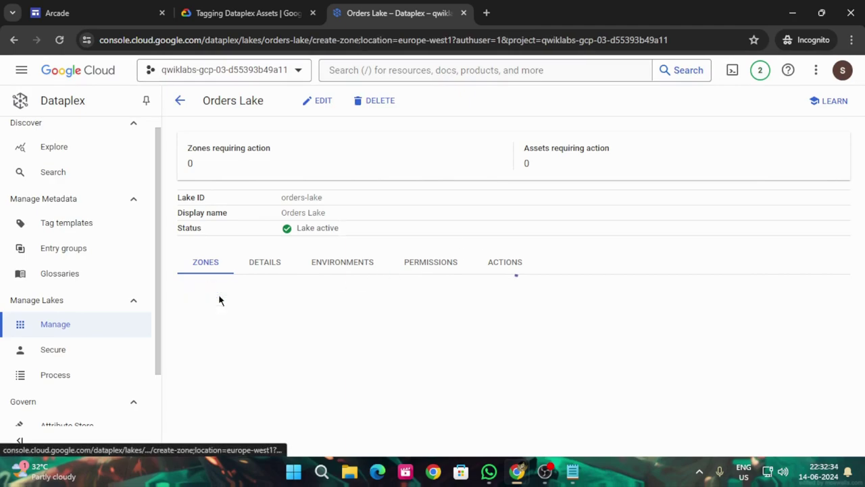
pyautogui.click(270, 13)
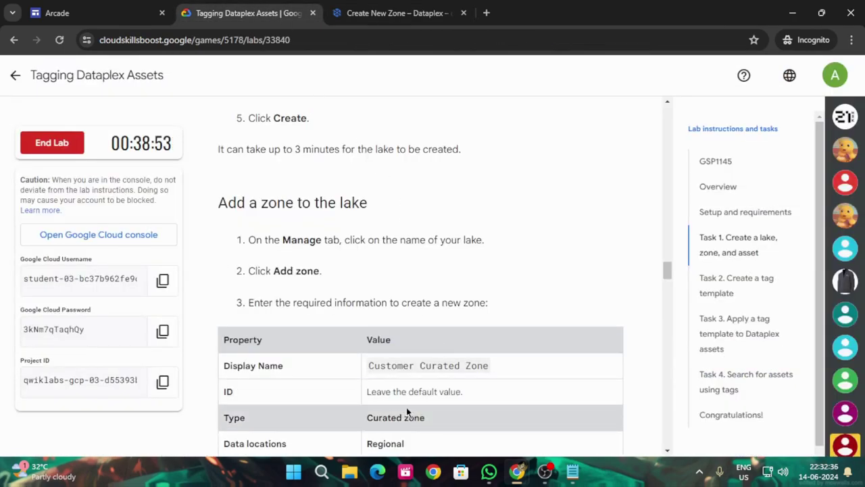
pyautogui.scroll(-2, 370, 280)
pyautogui.moveTo(368, 238); pyautogui.dragTo(488, 233)
pyautogui.hotkey('ctrl', 'c')
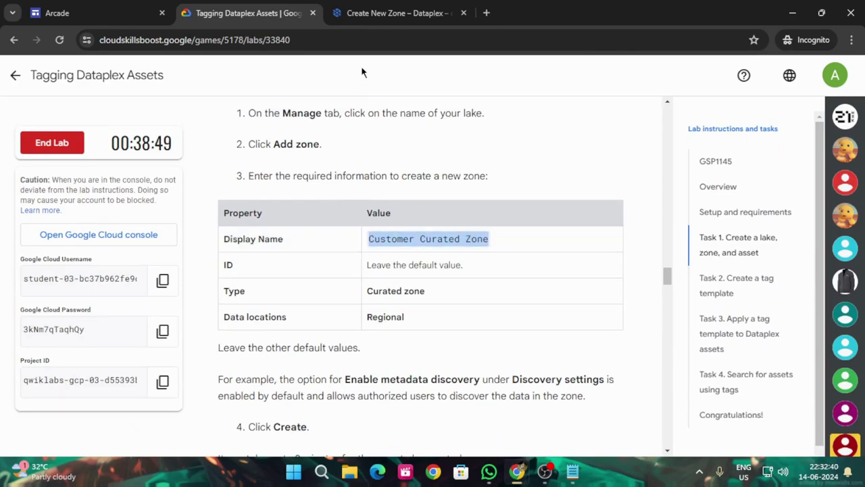
pyautogui.click(370, 8)
pyautogui.click(321, 149)
pyautogui.hotkey('ctrl', 'v')
# - Check the required zone type in the lab and set the new zone's type to Curated Zone
pyautogui.click(259, 8)
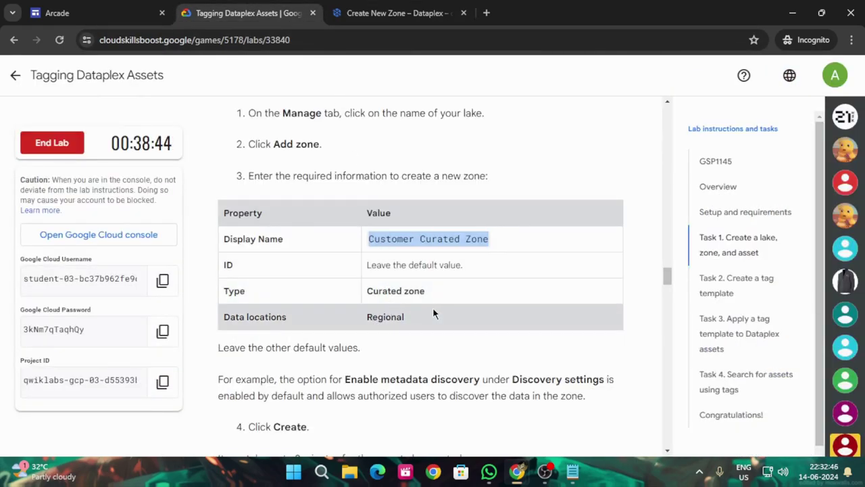
pyautogui.click(362, 5)
pyautogui.click(236, 240)
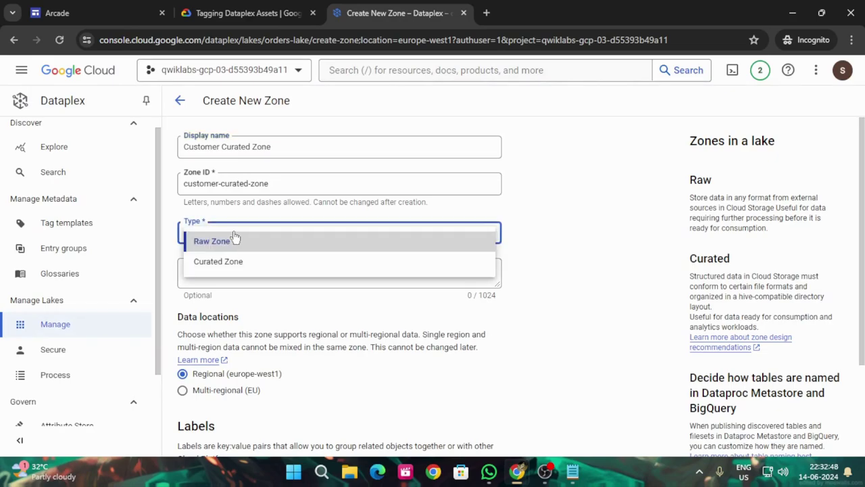
pyautogui.click(220, 262)
# - Check the remaining zone properties against the lab, keep the Regional data location and default settings, and create the zone
pyautogui.click(251, 8)
pyautogui.scroll(-3, 330, 176)
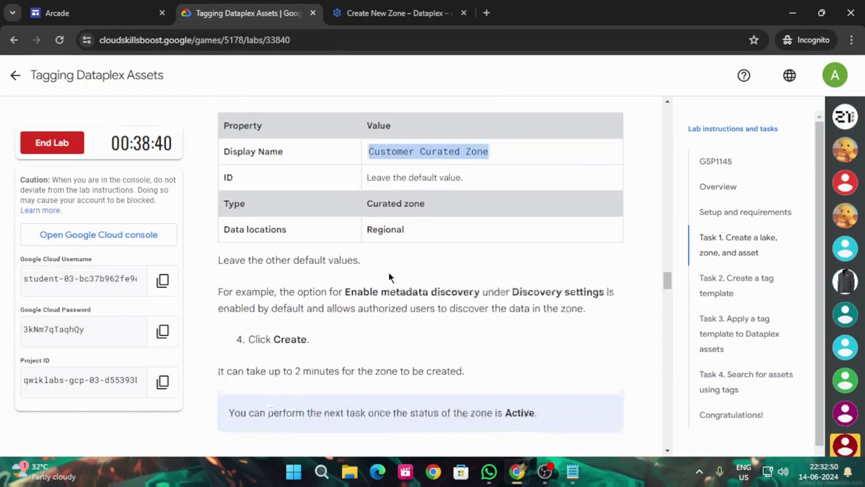
pyautogui.click(411, 11)
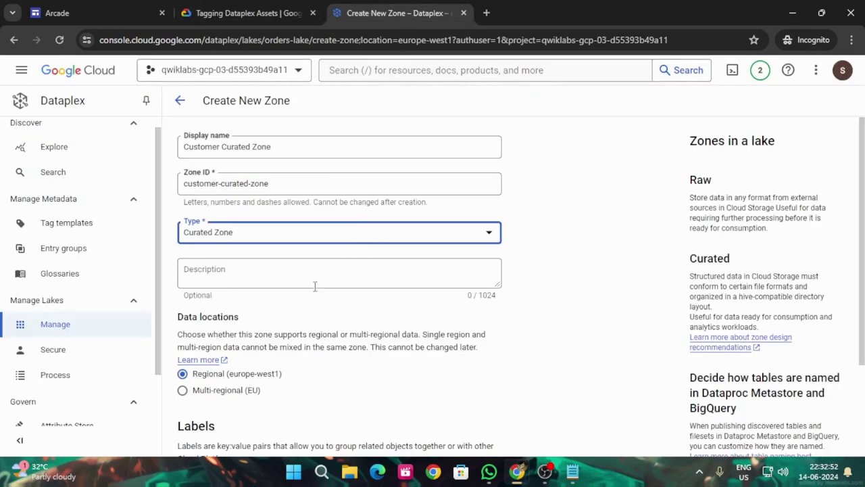
pyautogui.scroll(-1, 311, 290)
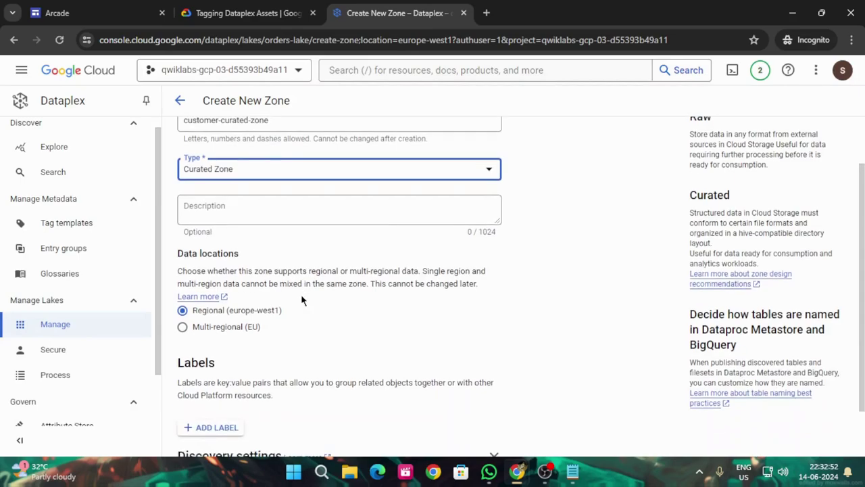
pyautogui.click(298, 12)
pyautogui.scroll(-1, 370, 157)
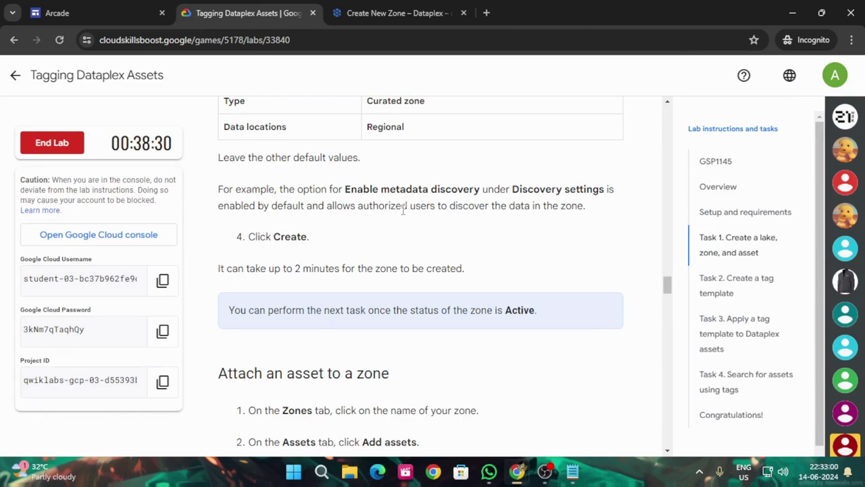
pyautogui.click(392, 13)
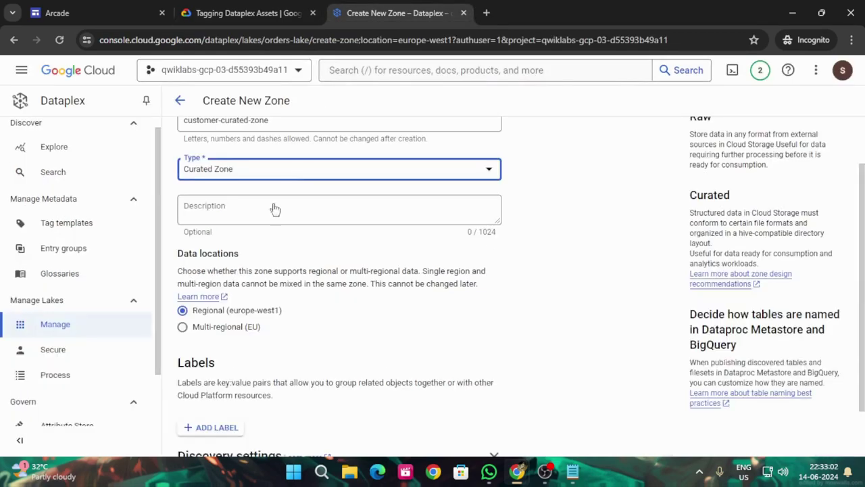
pyautogui.scroll(-2, 304, 319)
pyautogui.click(209, 437)
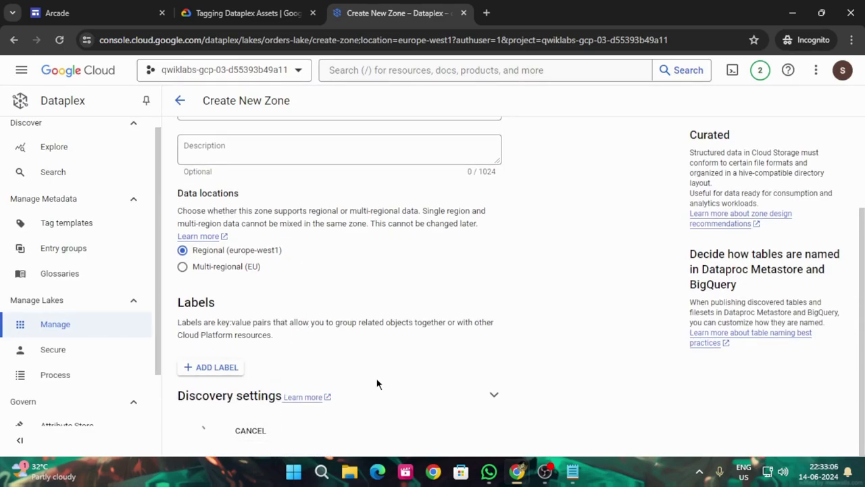
# - Read the lab's instructions for attaching an asset and check the new zone's status in Orders Lake
pyautogui.click(244, 13)
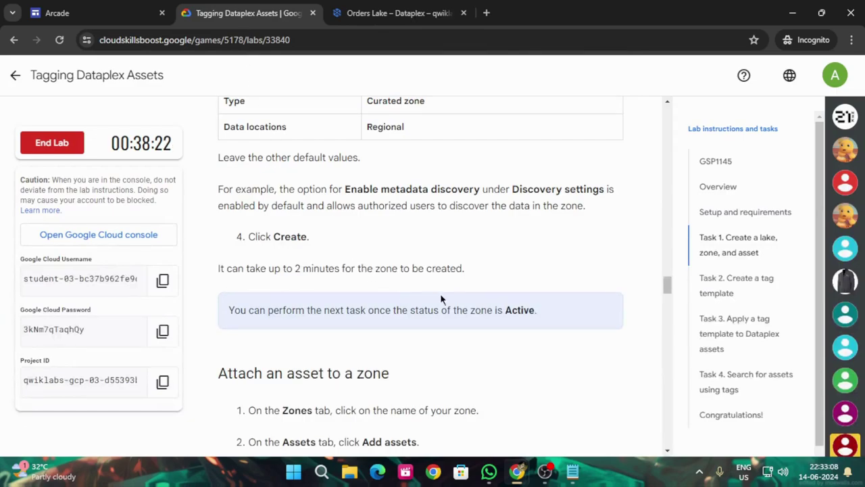
pyautogui.scroll(-2, 431, 292)
pyautogui.scroll(-2, 452, 300)
pyautogui.scroll(2, 426, 302)
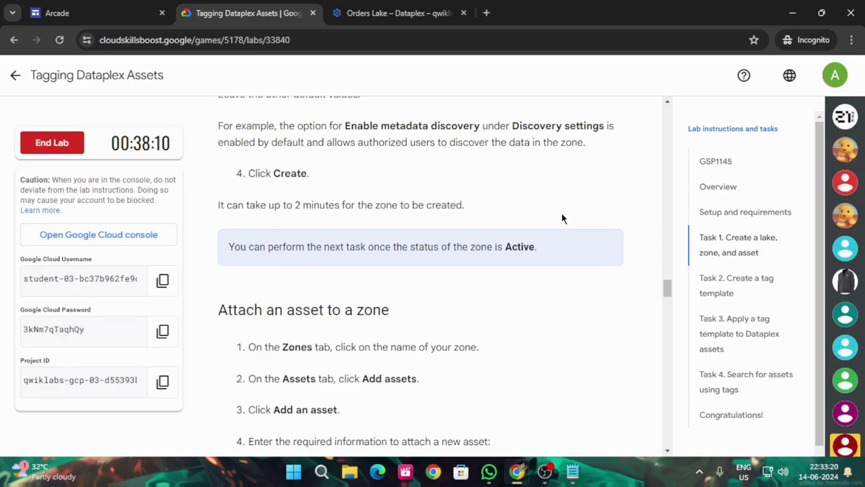
pyautogui.click(375, 6)
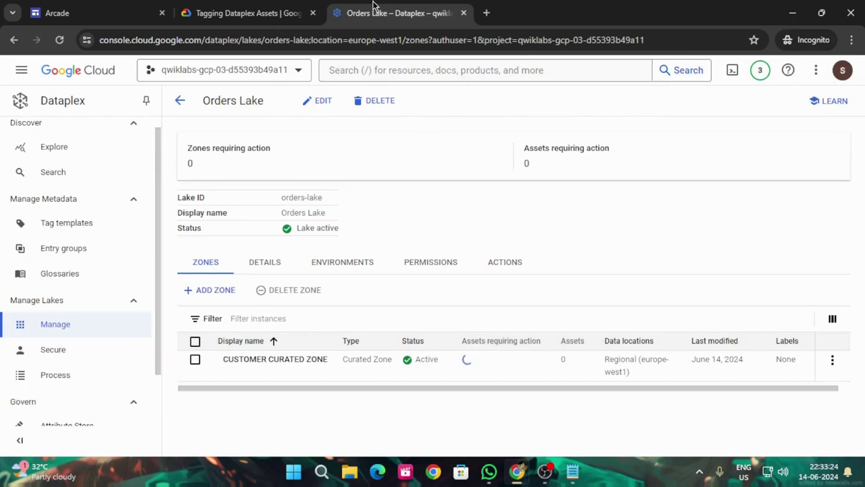
# - Consult the lab's steps for attaching an asset and open Customer Curated Zone from Orders Lake
pyautogui.click(234, 6)
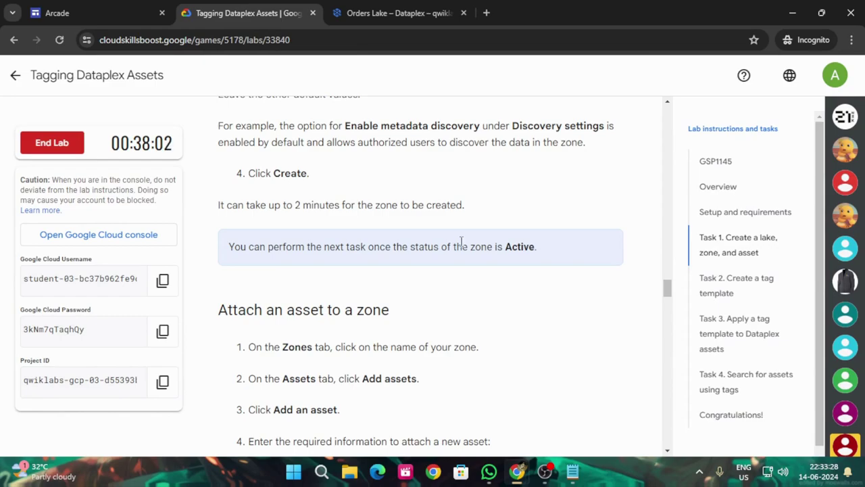
pyautogui.scroll(-2, 550, 264)
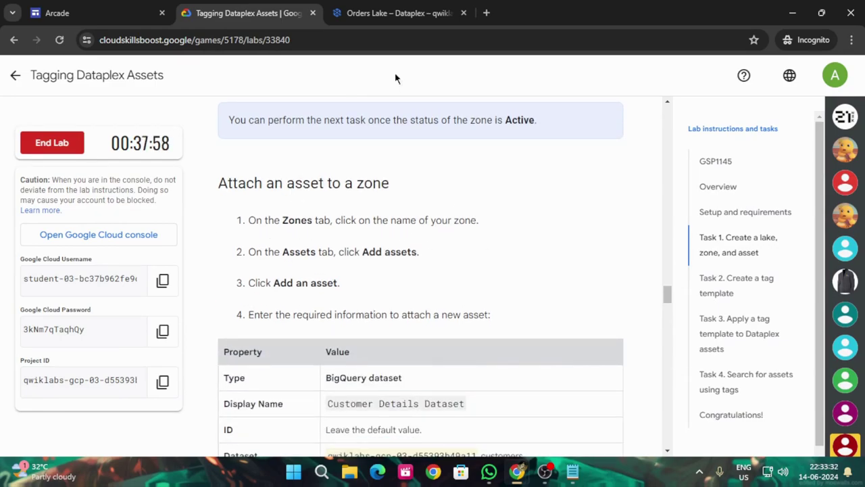
pyautogui.click(398, 13)
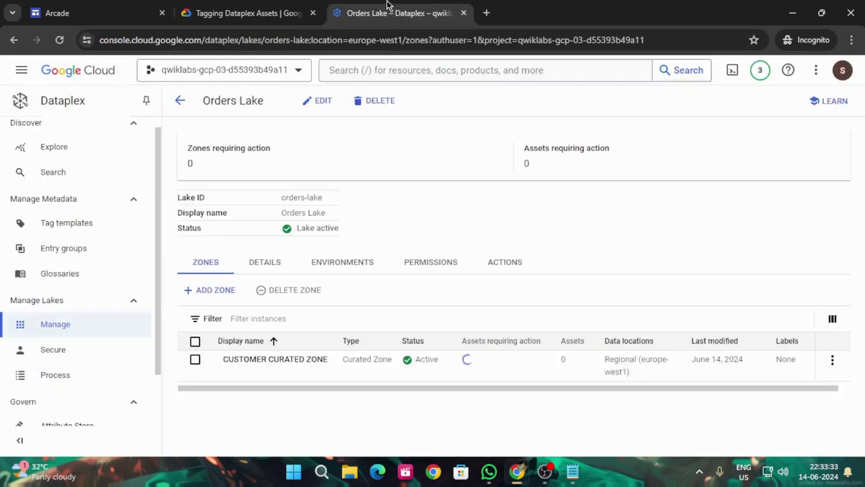
pyautogui.click(267, 360)
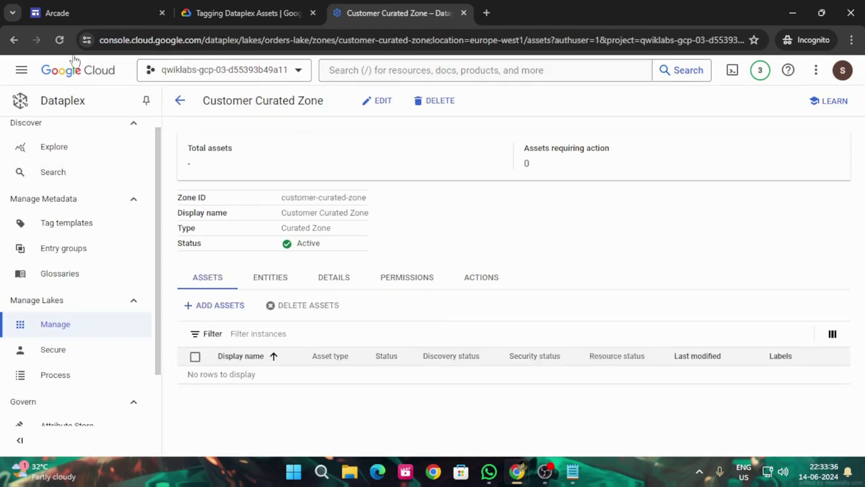
# - Review the required asset properties in the lab and start adding assets to Customer Curated Zone
pyautogui.click(258, 12)
pyautogui.scroll(-1, 423, 251)
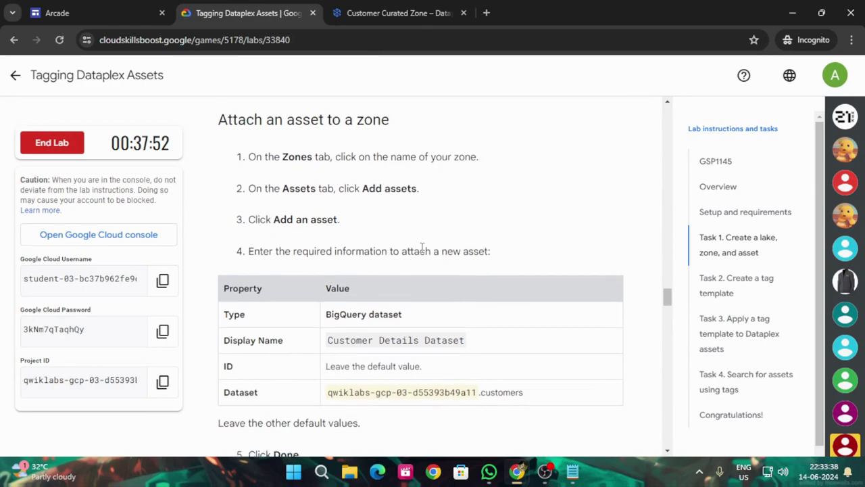
pyautogui.click(388, 13)
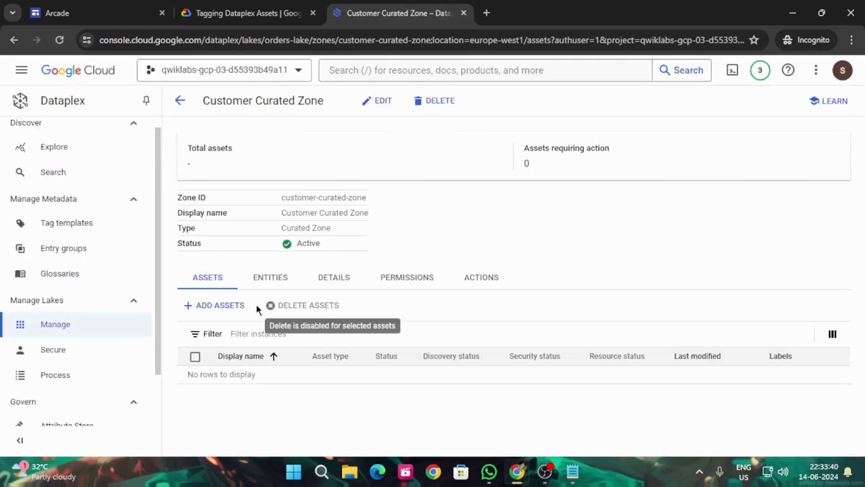
pyautogui.click(217, 305)
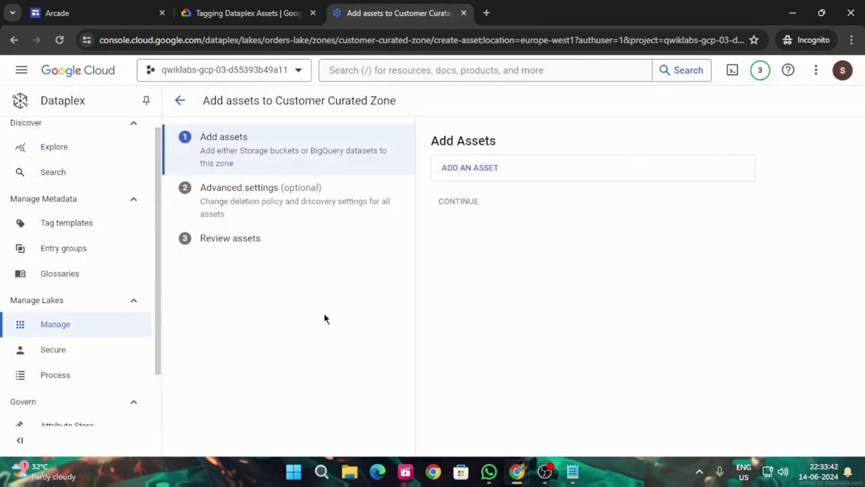
# - Check the required asset type in the lab and add a new asset entry of type BigQuery dataset
pyautogui.click(237, 15)
pyautogui.scroll(-1, 409, 311)
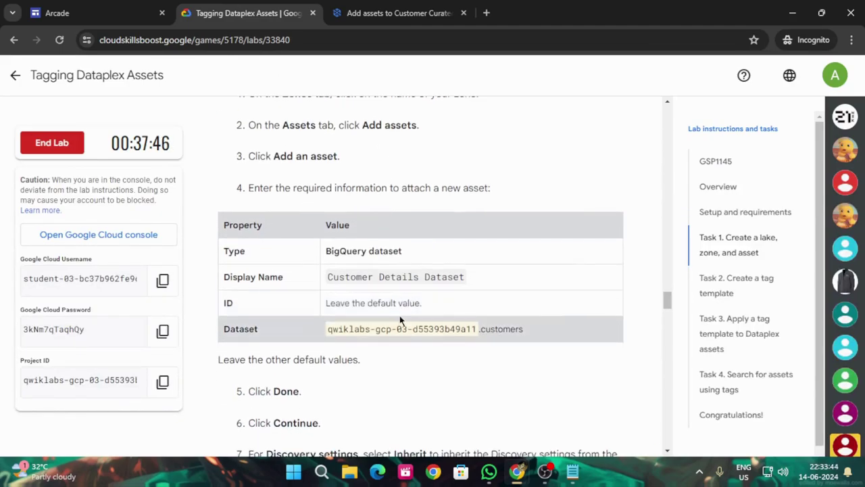
pyautogui.moveTo(326, 252); pyautogui.dragTo(421, 262)
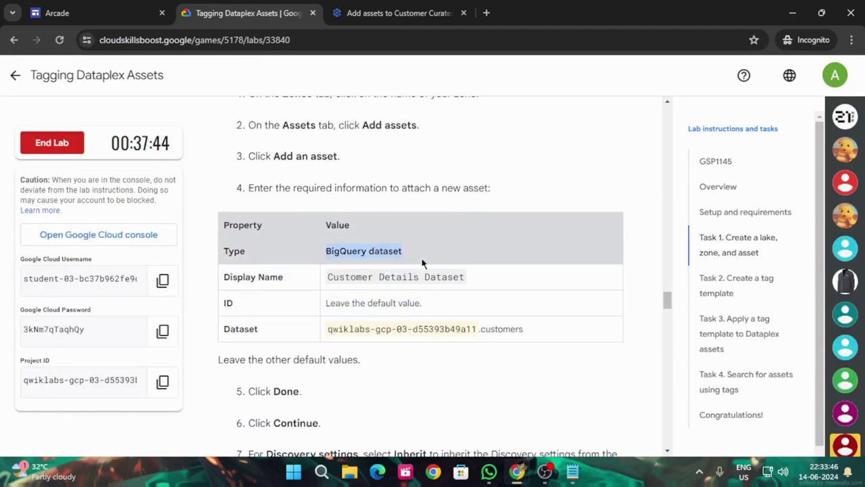
pyautogui.click(359, 9)
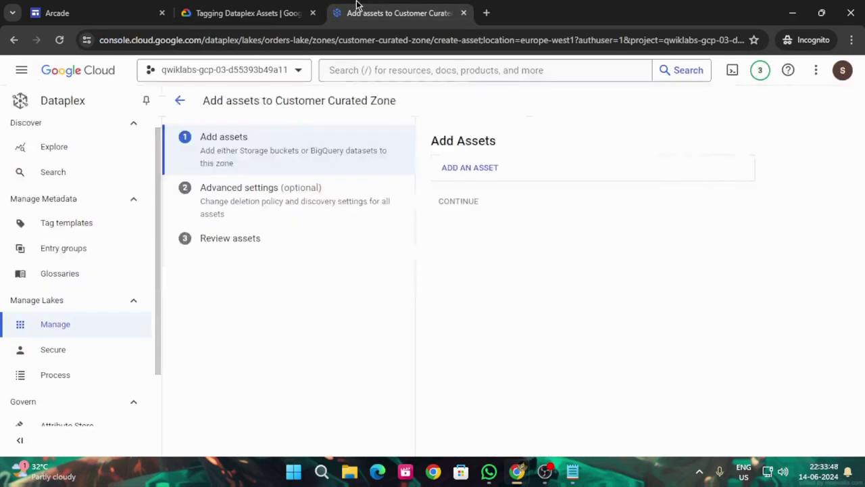
pyautogui.click(459, 167)
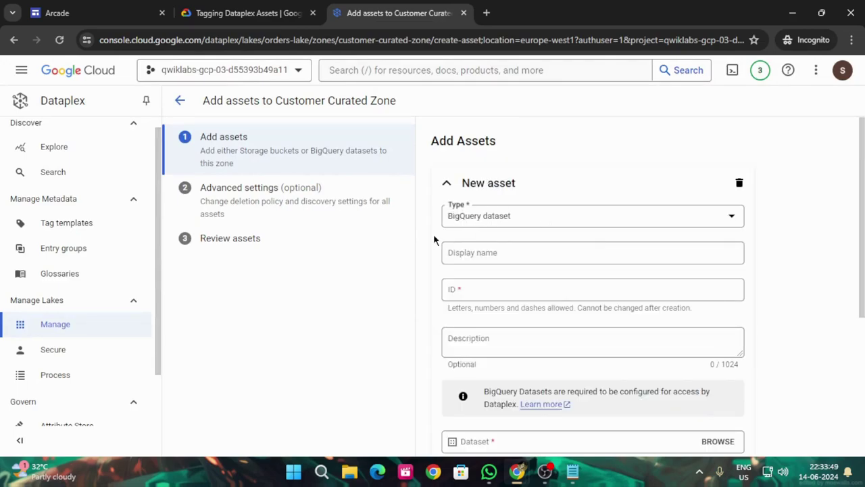
# - Copy "Customer Details Dataset" from the lab and enter it as the new asset's display name
pyautogui.click(280, 11)
pyautogui.click(329, 276)
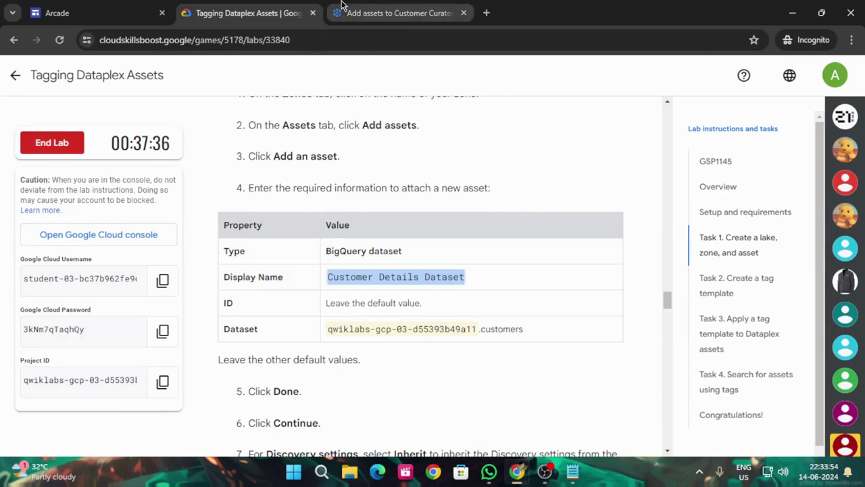
pyautogui.click(368, 13)
pyautogui.click(481, 254)
pyautogui.write('Customer Details Dataset')
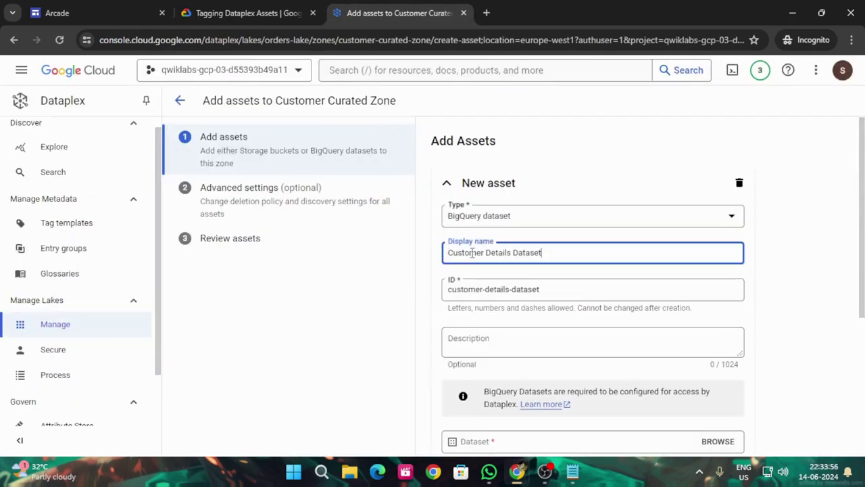
# - Copy the dataset name from the lab and set the asset's dataset to qwiklabs-gcp-03-d55393b49a11.customers
pyautogui.click(248, 8)
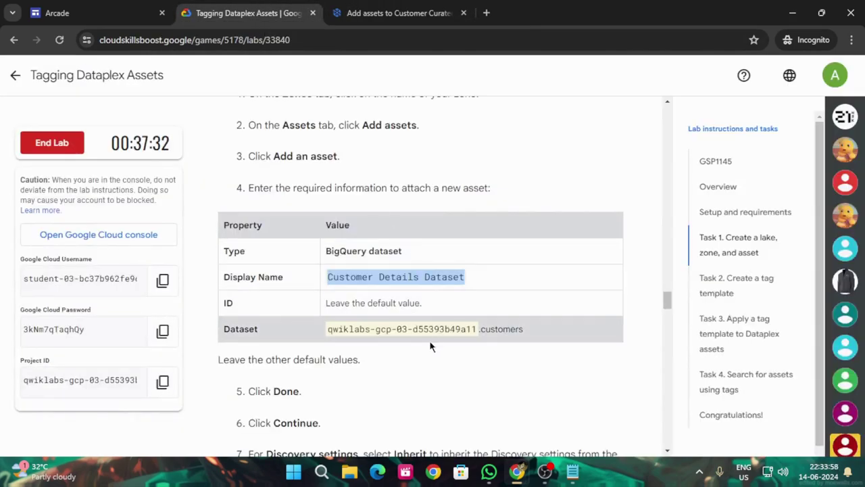
pyautogui.moveTo(329, 328); pyautogui.dragTo(576, 332)
pyautogui.hotkey('ctrl', 'c')
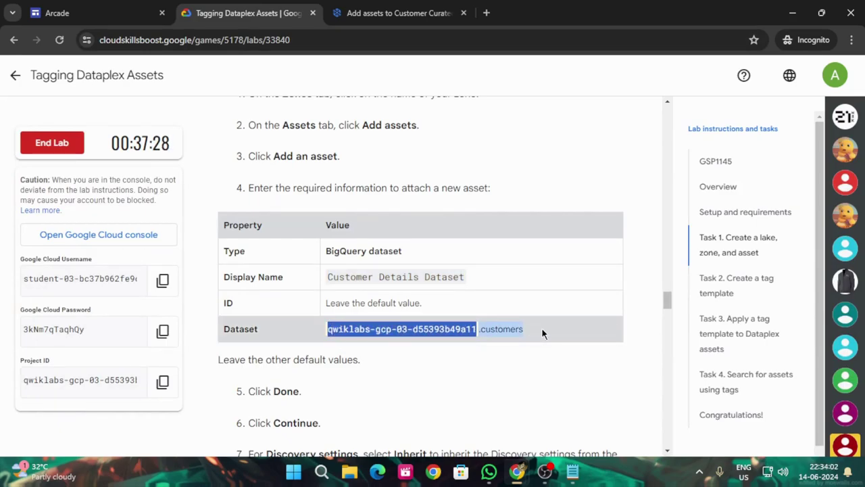
pyautogui.click(390, 13)
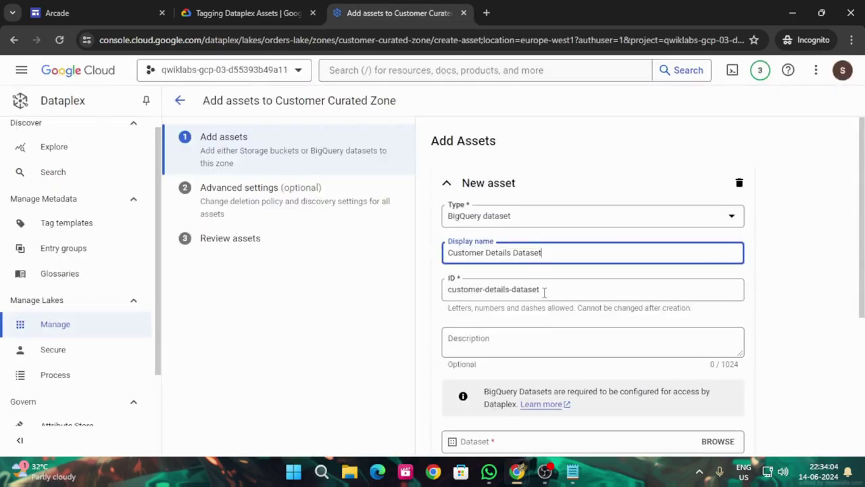
pyautogui.scroll(-1, 508, 334)
pyautogui.click(531, 379)
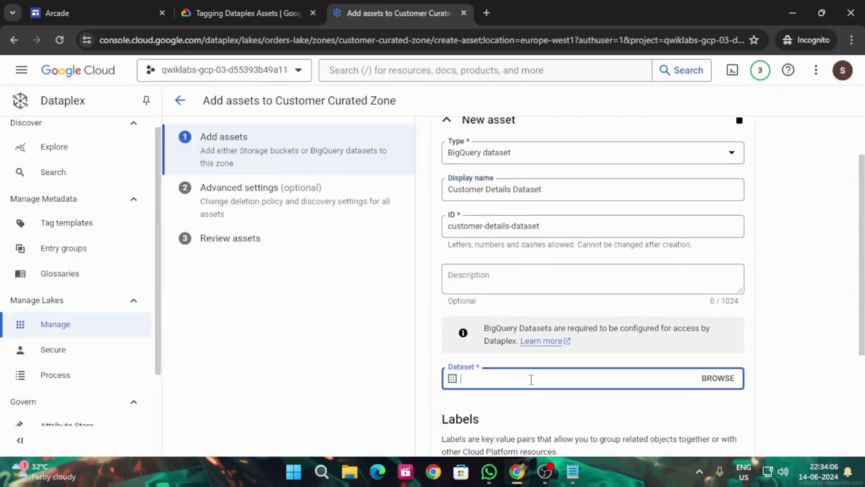
pyautogui.click(208, 5)
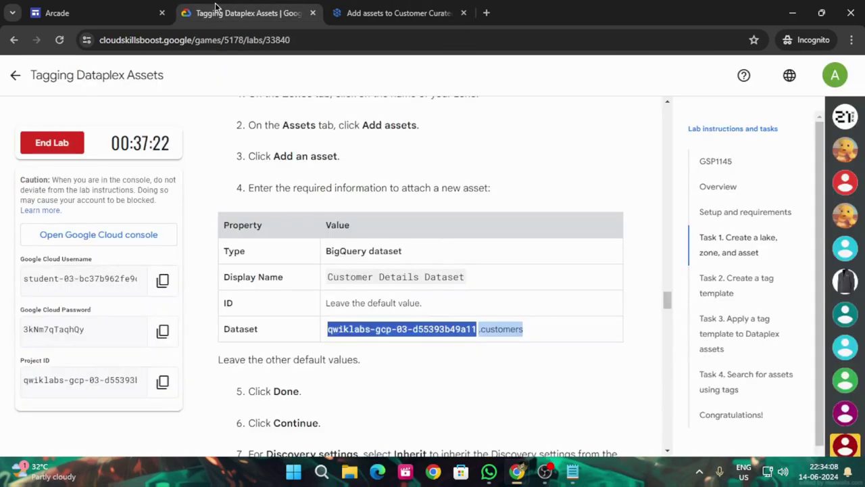
pyautogui.click(391, 12)
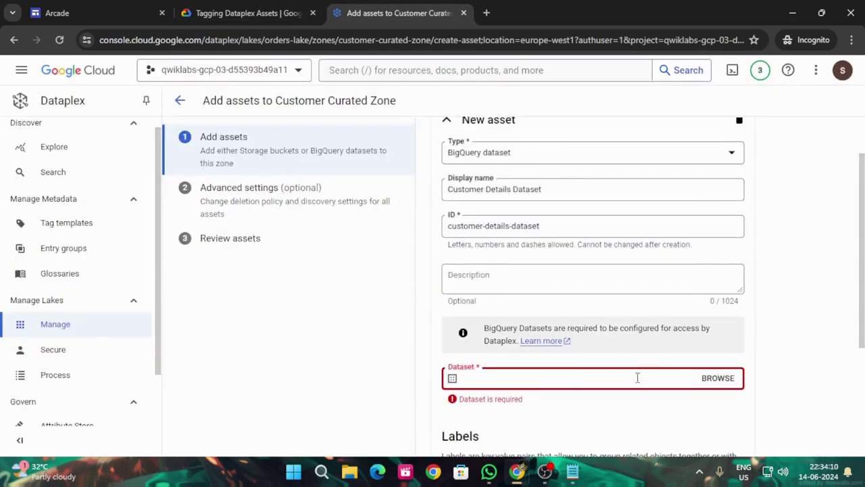
pyautogui.hotkey('ctrl', 'v')
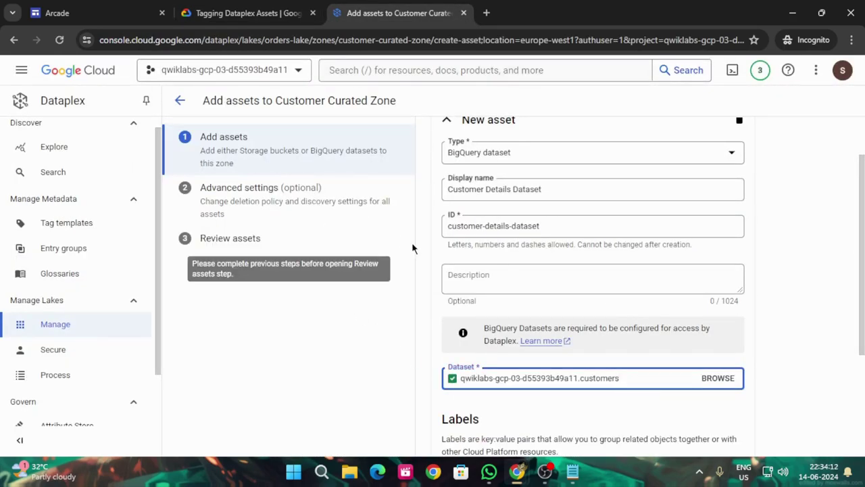
# - Check the lab's remaining asset steps, finish the Customer Details Dataset entry, and proceed to the advanced settings
pyautogui.click(248, 12)
pyautogui.scroll(-2, 483, 324)
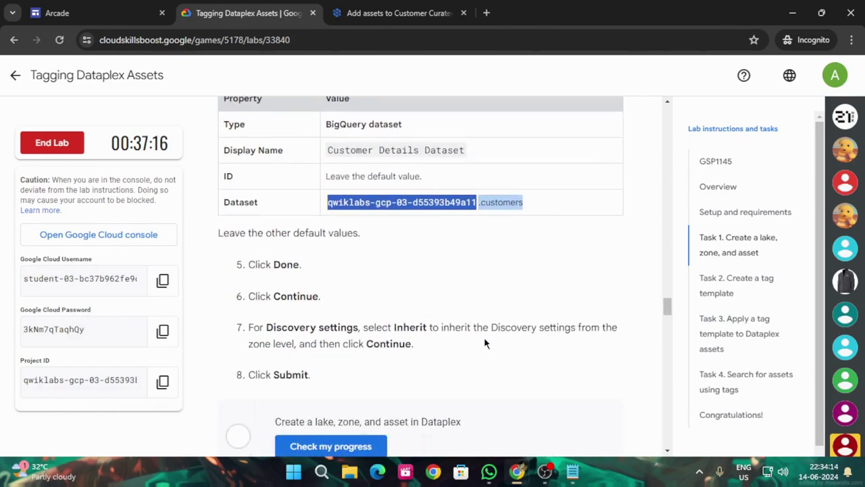
pyautogui.click(399, 12)
pyautogui.scroll(-2, 676, 385)
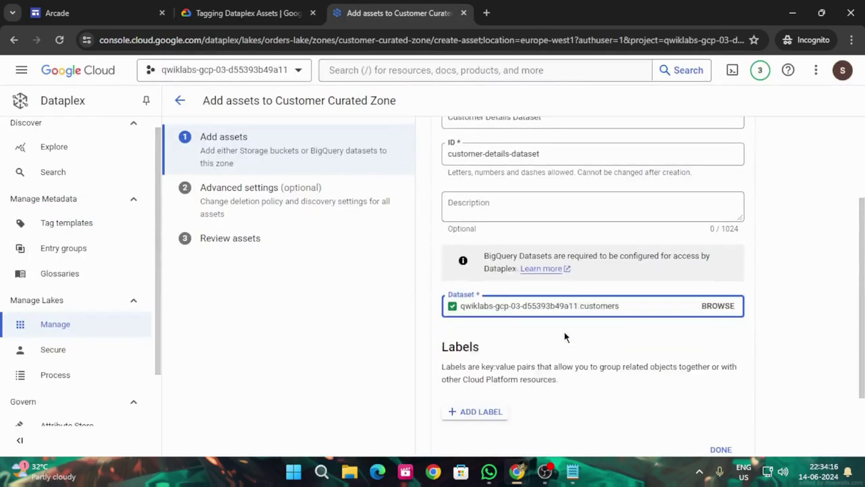
pyautogui.click(721, 394)
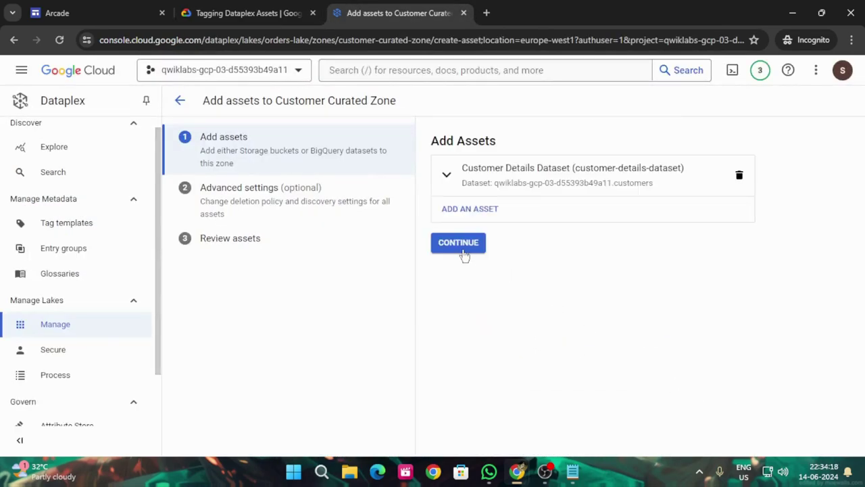
pyautogui.click(465, 250)
# - Check the lab's discovery settings instruction, keep the asset's discovery settings on Inherit, and continue to the asset review
pyautogui.click(230, 11)
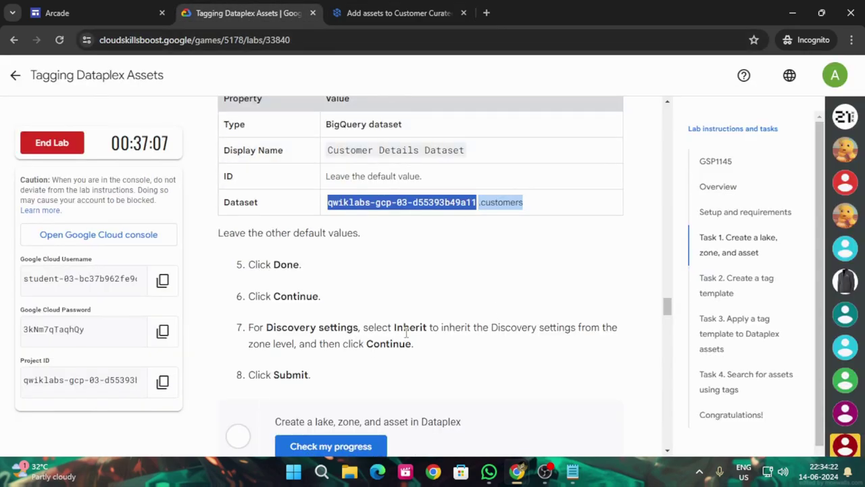
pyautogui.click(384, 18)
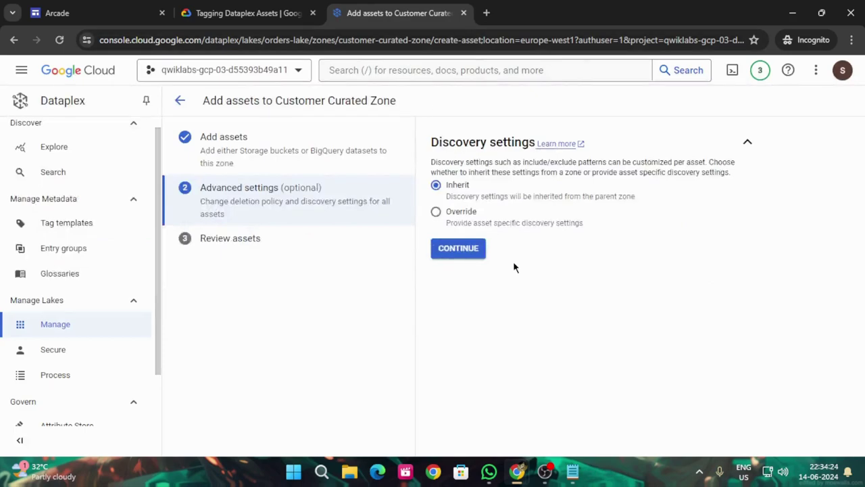
pyautogui.click(257, 13)
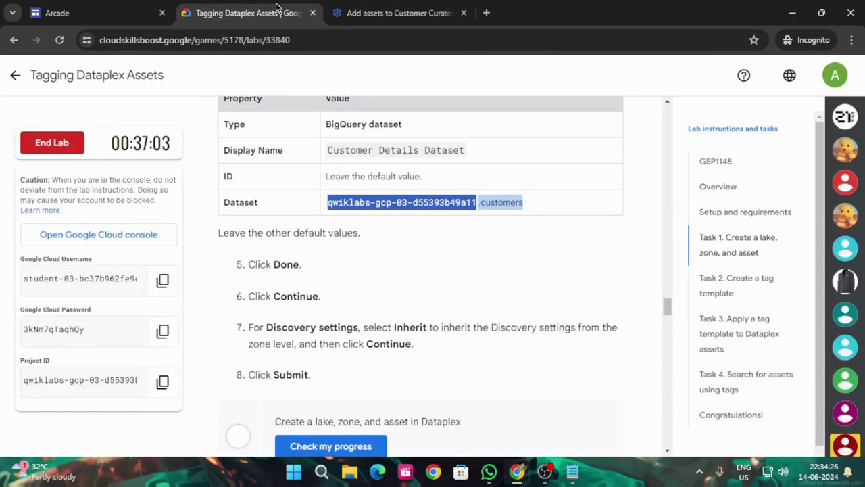
pyautogui.click(389, 12)
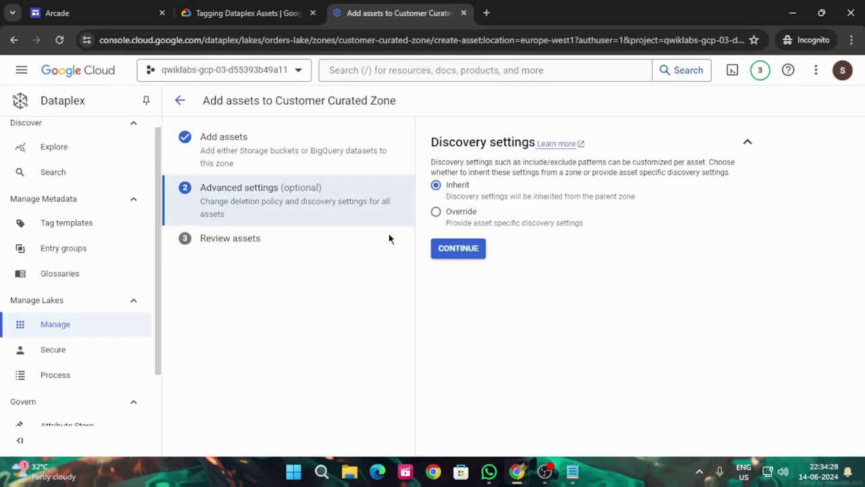
pyautogui.click(455, 254)
# - Check the lab's final asset step and submit the Customer Details Dataset asset to Customer Curated Zone
pyautogui.click(196, 6)
pyautogui.scroll(-3, 396, 325)
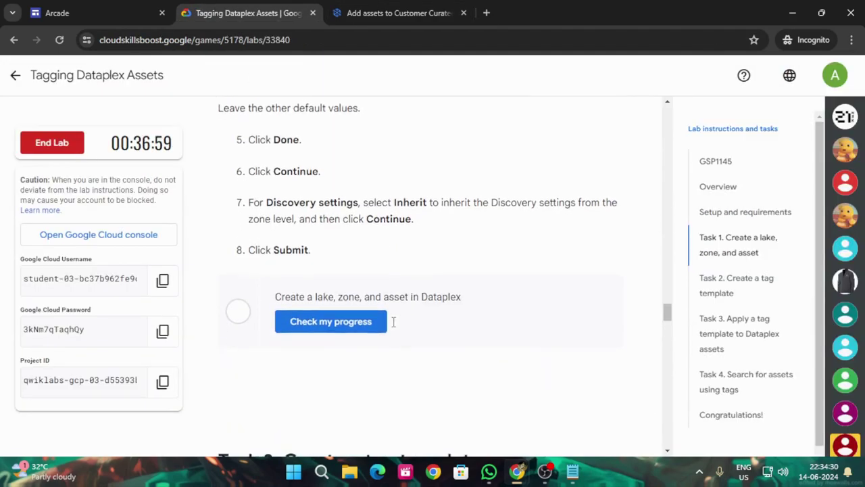
pyautogui.click(389, 7)
pyautogui.click(456, 278)
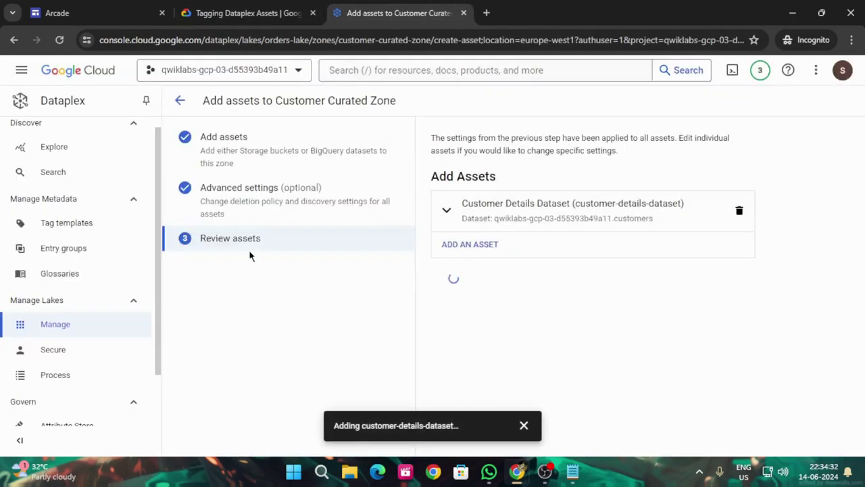
# - Run the lab's progress check for "Create a lake, zone, and asset in Dataplex"
pyautogui.click(243, 8)
pyautogui.click(338, 327)
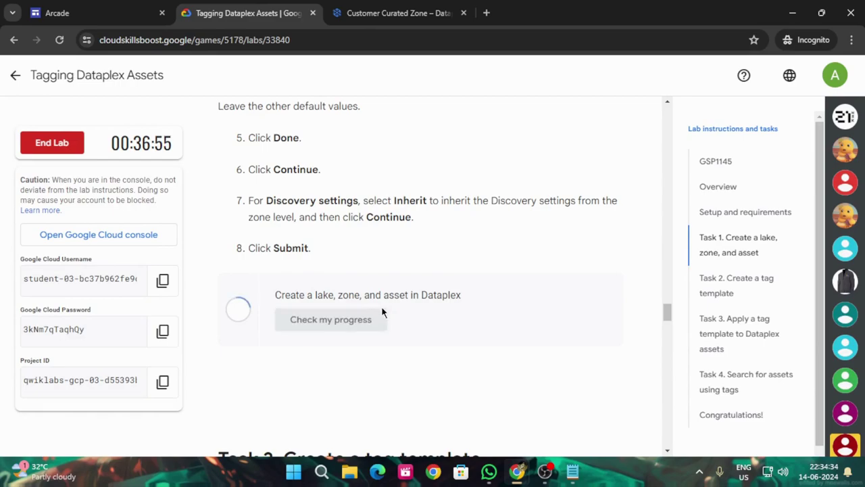
pyautogui.scroll(-2, 373, 318)
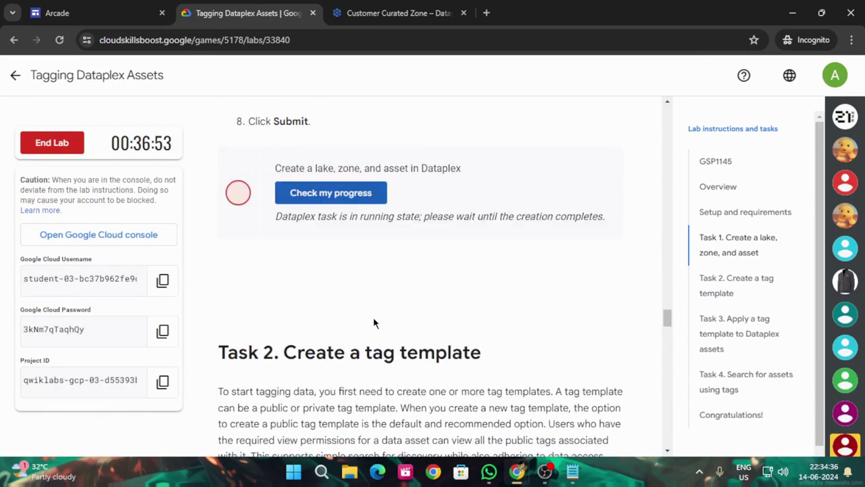
# - Dismiss the asset creation message in Customer Curated Zone and open the notifications to examine the asset's creation status
pyautogui.click(346, 7)
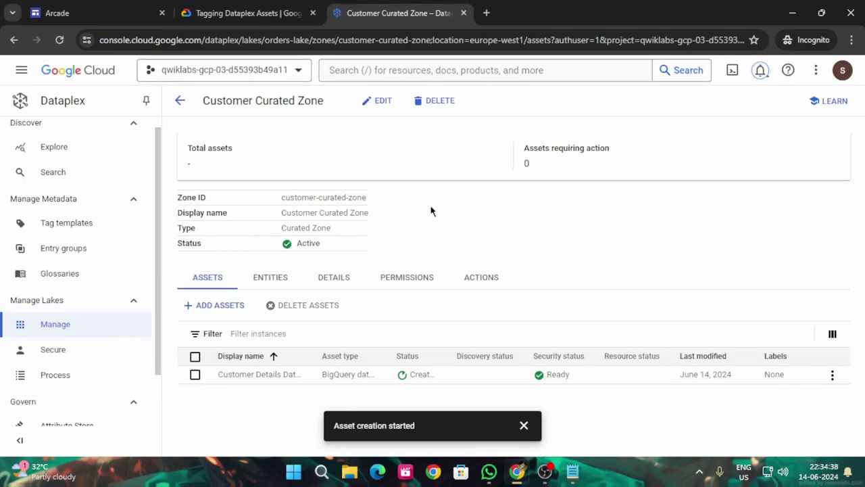
pyautogui.click(523, 425)
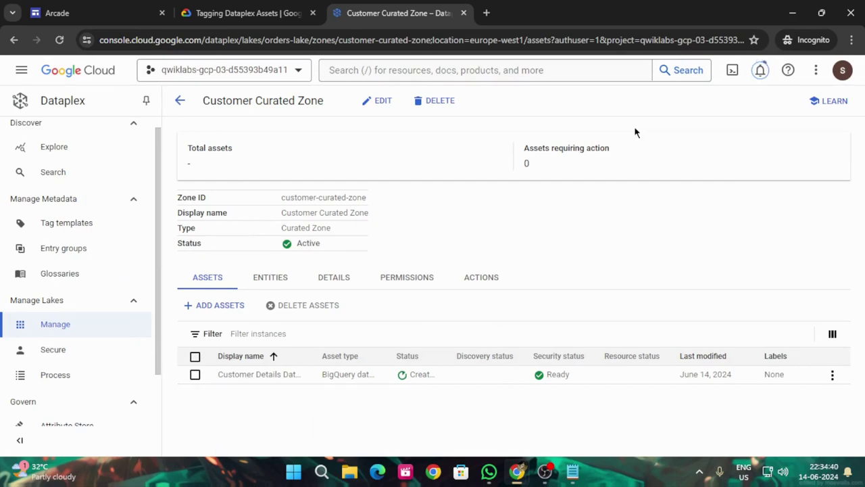
pyautogui.click(762, 71)
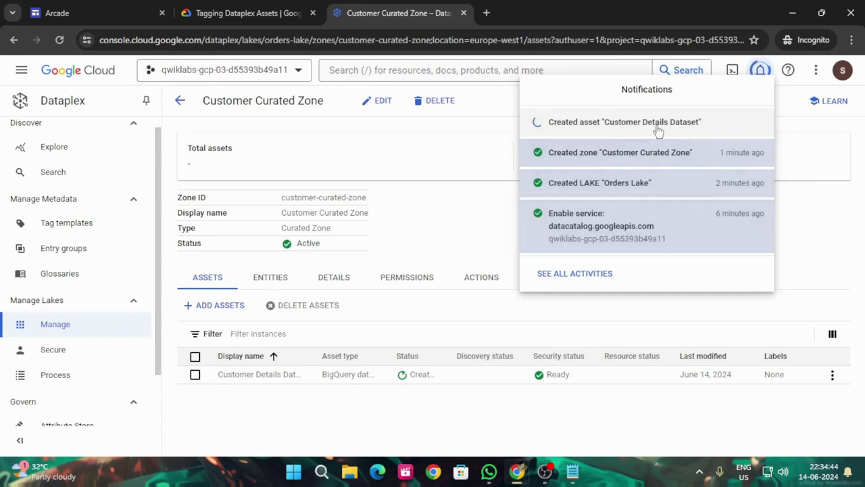
# - Repeat the lab's lake, zone, and asset progress check while monitoring the Customer Details Dataset creation notification
pyautogui.click(204, 11)
pyautogui.click(326, 193)
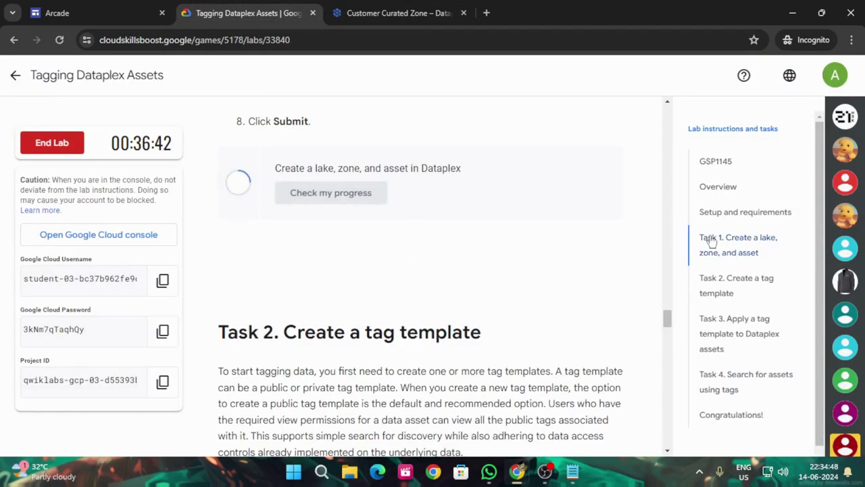
pyautogui.click(386, 8)
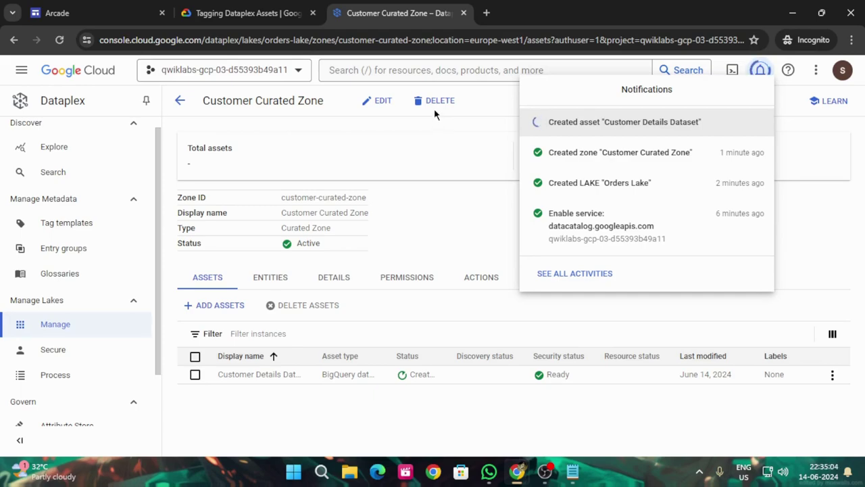
pyautogui.click(218, 9)
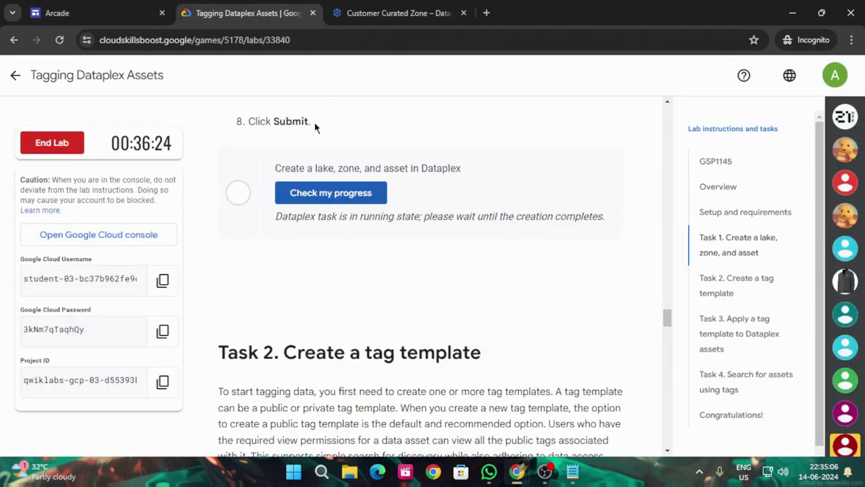
pyautogui.click(331, 193)
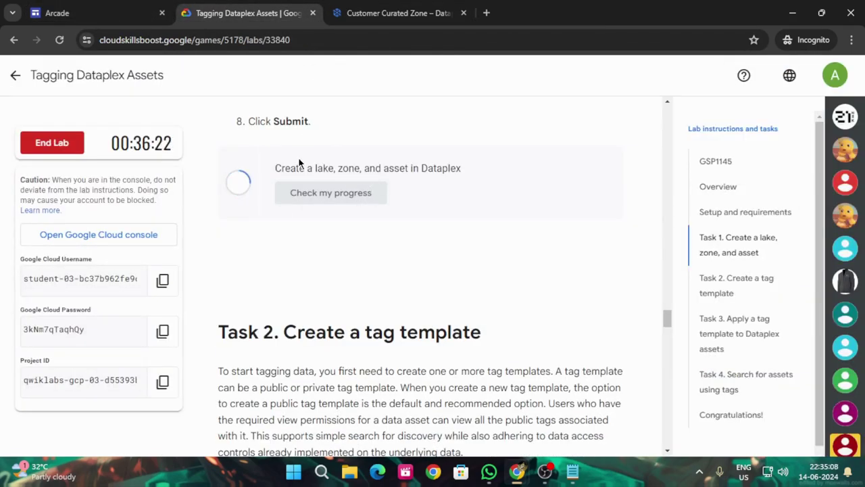
pyautogui.click(392, 13)
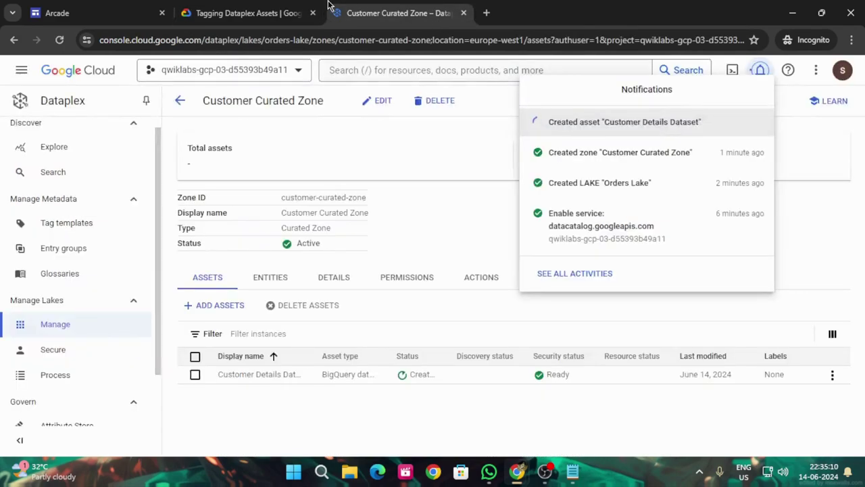
# - Close the notifications and reload the Customer Curated Zone page to refresh the Customer Details Dataset asset's status
pyautogui.click(286, 8)
pyautogui.scroll(-3, 400, 250)
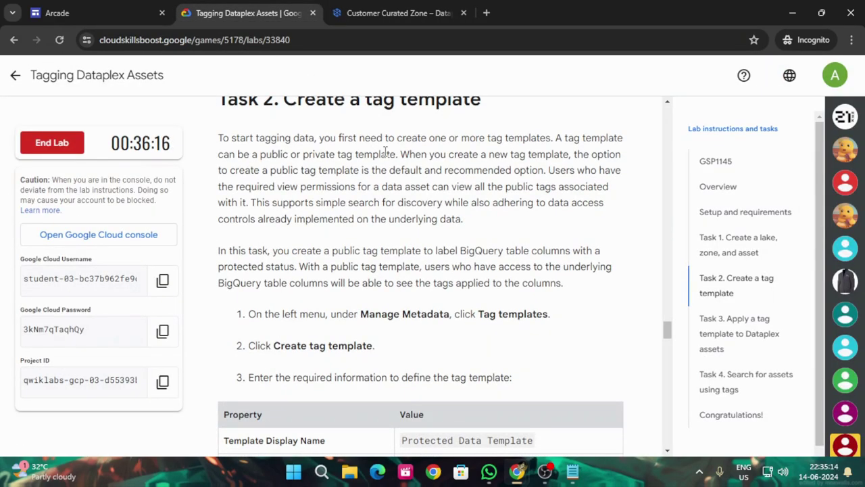
pyautogui.click(438, 5)
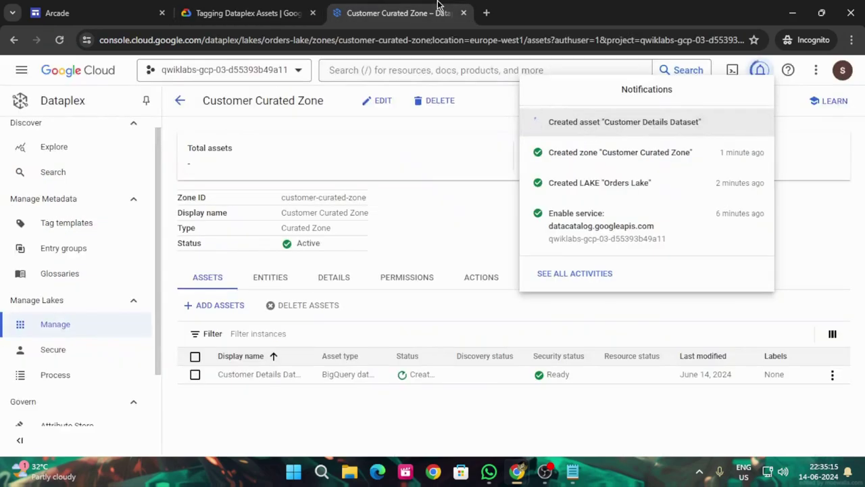
pyautogui.click(465, 155)
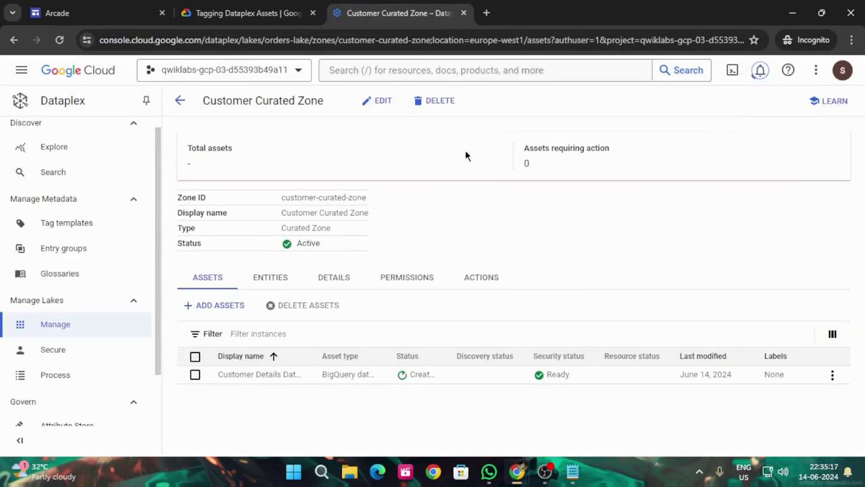
pyautogui.click(60, 40)
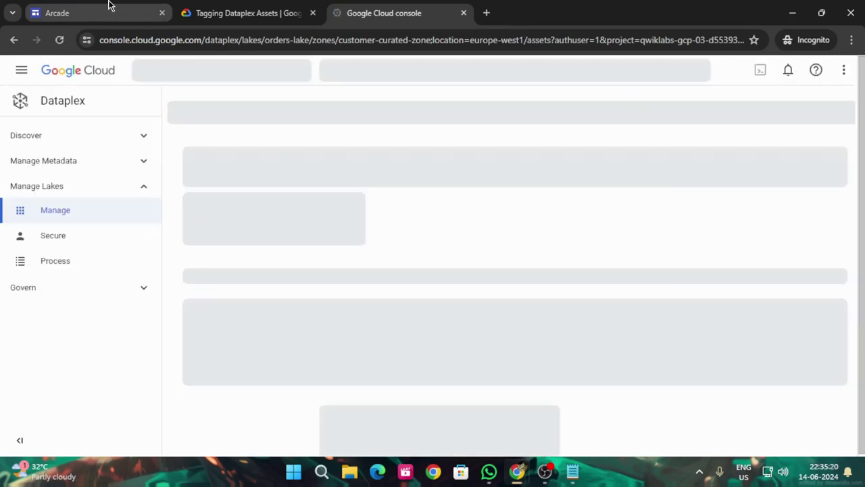
pyautogui.click(301, 8)
pyautogui.click(408, 10)
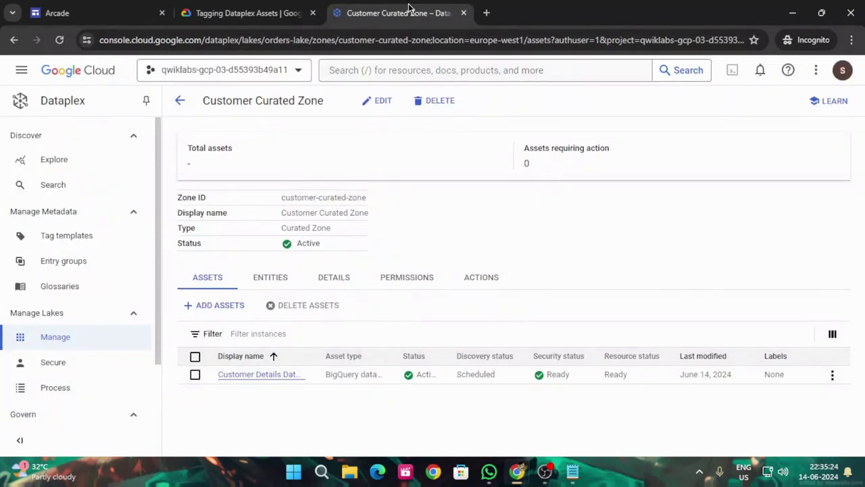
# - Return to Task 1 in the lab and rerun its lake, zone, and asset progress check
pyautogui.click(267, 6)
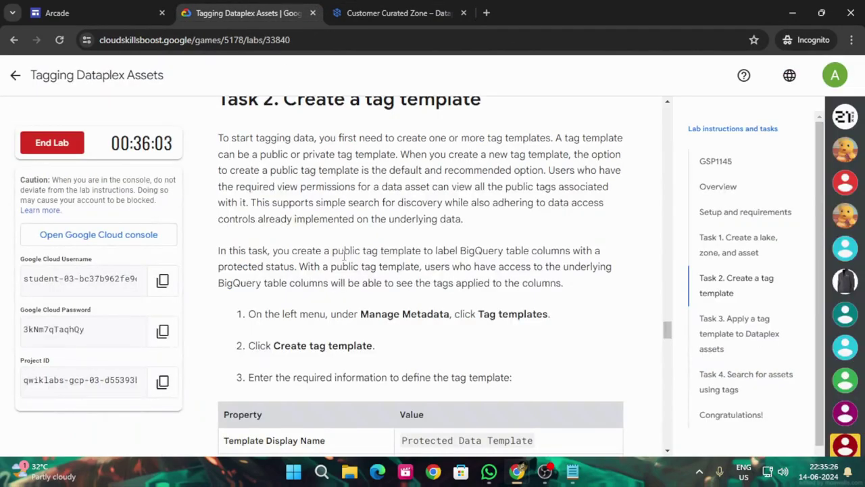
pyautogui.scroll(3, 382, 295)
pyautogui.click(350, 139)
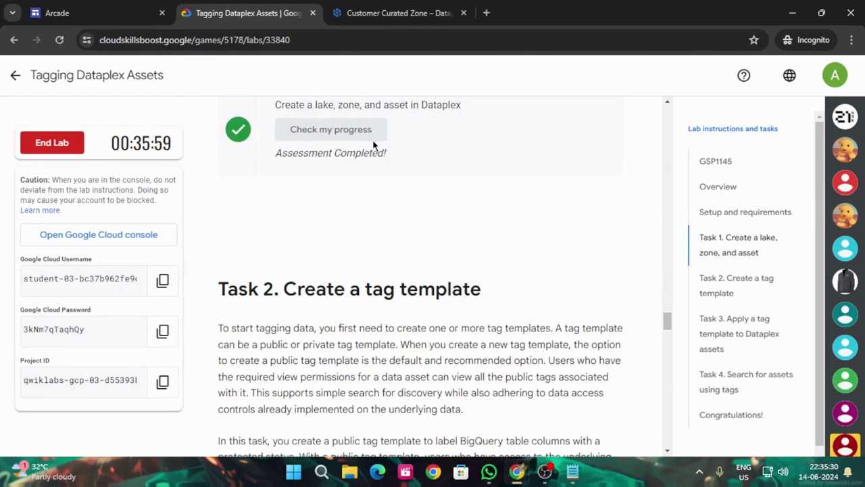
# - Review the lab's Task 2 instructions for creating a tag template, and go back from Customer Curated Zone to Orders Lake
pyautogui.scroll(-5, 372, 140)
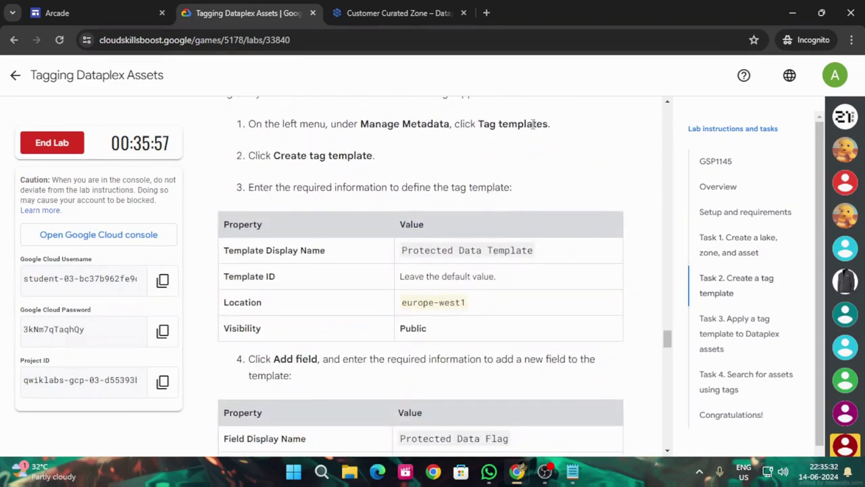
pyautogui.click(395, 13)
pyautogui.scroll(-1, 93, 287)
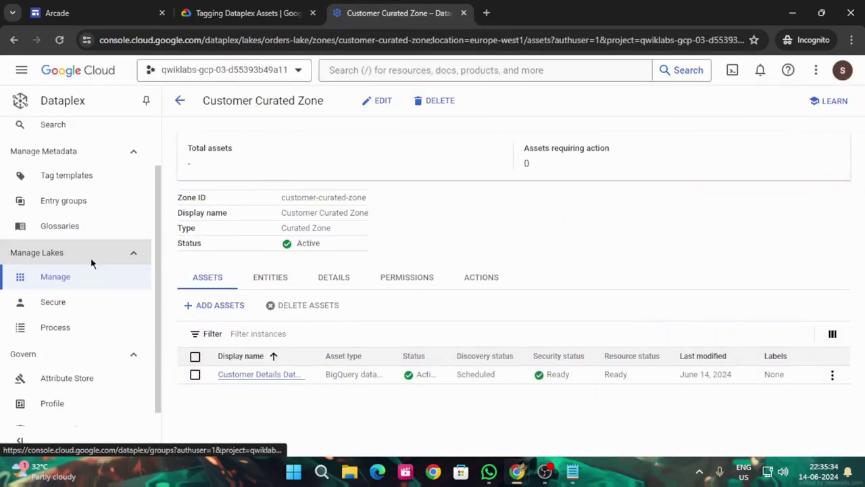
pyautogui.scroll(1, 101, 284)
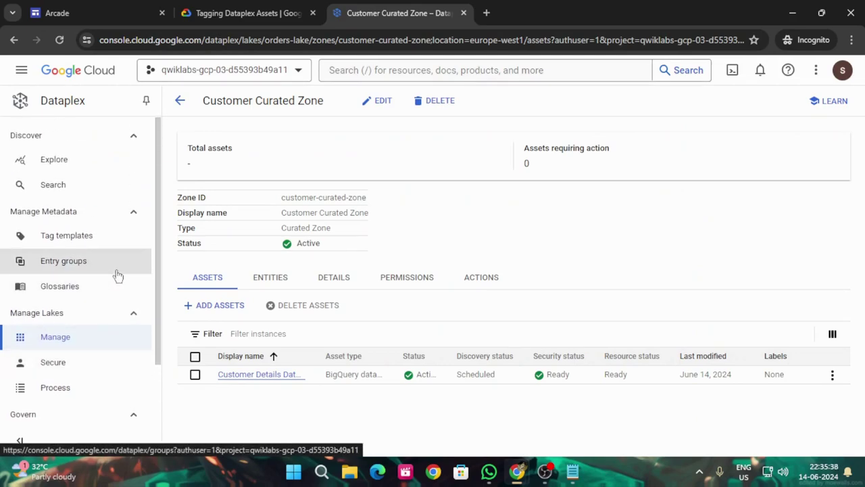
pyautogui.click(181, 99)
pyautogui.click(270, 9)
pyautogui.scroll(3, 446, 186)
pyautogui.scroll(2, 448, 186)
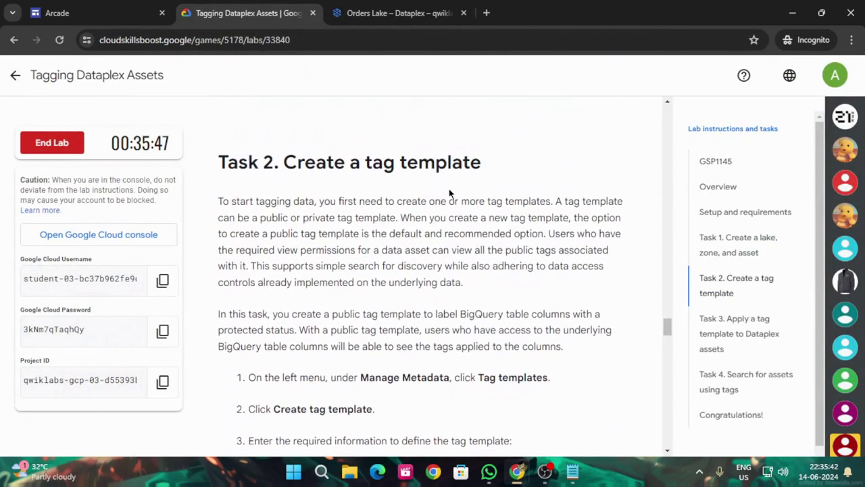
pyautogui.scroll(-3, 450, 192)
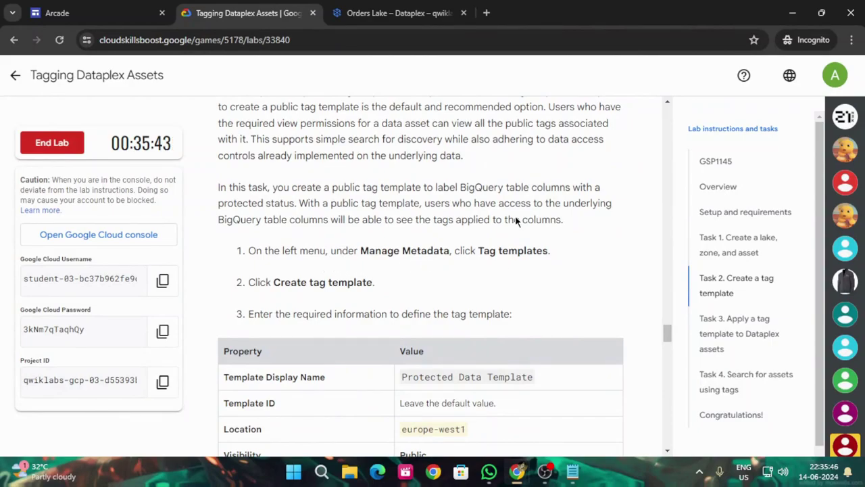
# - Open the tag templates in Dataplex and start creating a new tag template
pyautogui.click(399, 13)
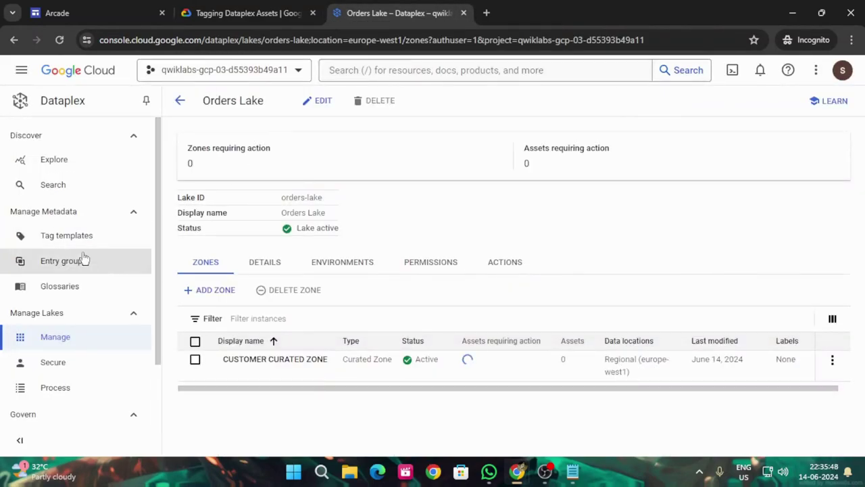
pyautogui.click(60, 241)
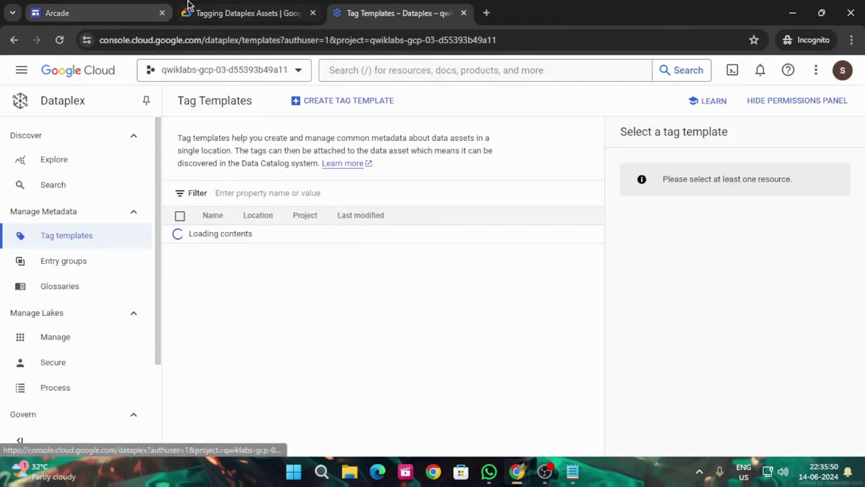
pyautogui.click(230, 13)
pyautogui.click(398, 13)
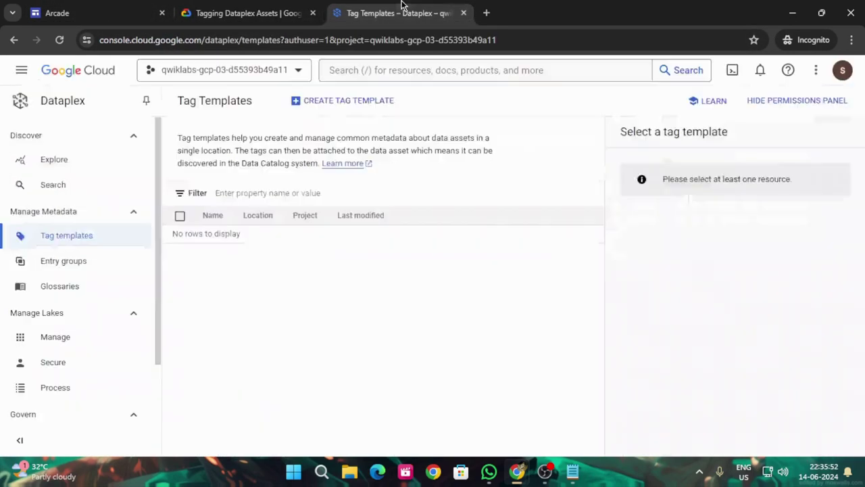
pyautogui.click(342, 102)
# - Copy "Protected Data Template" from the lab and enter it as the new template's display name
pyautogui.click(230, 13)
pyautogui.scroll(-2, 463, 293)
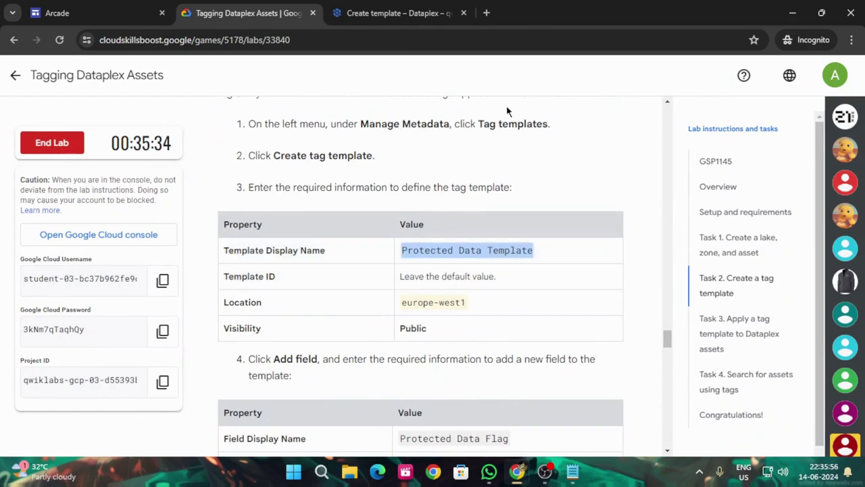
pyautogui.click(351, 11)
pyautogui.click(287, 365)
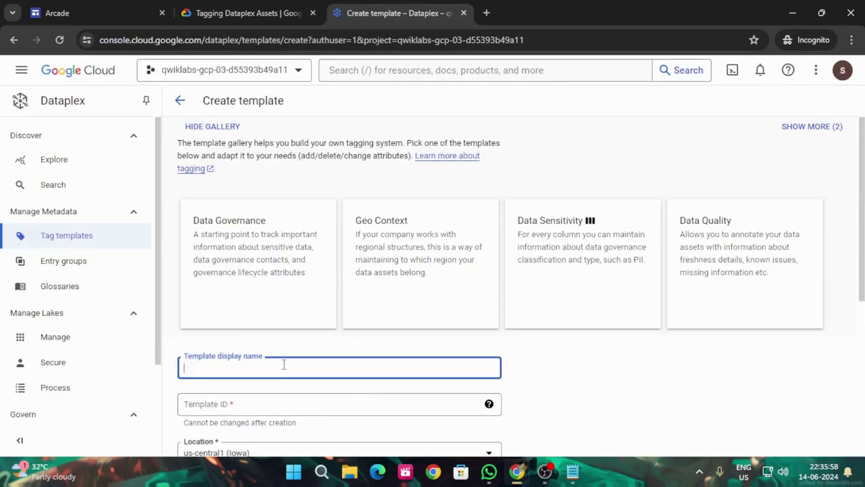
pyautogui.write('Protected Data Template')
pyautogui.scroll(-3, 386, 336)
# - Check the template location in the lab and set the new template's location to europe-west1 (Belgium)
pyautogui.click(243, 13)
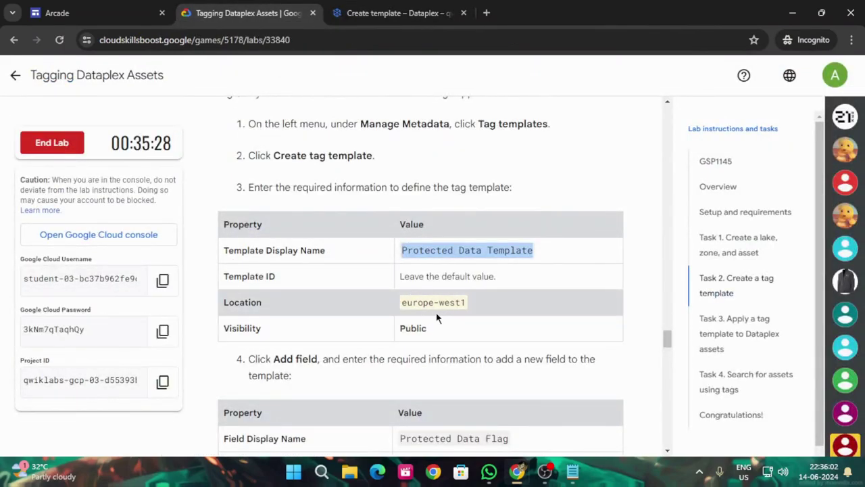
pyautogui.click(452, 8)
pyautogui.scroll(-2, 332, 344)
pyautogui.click(265, 269)
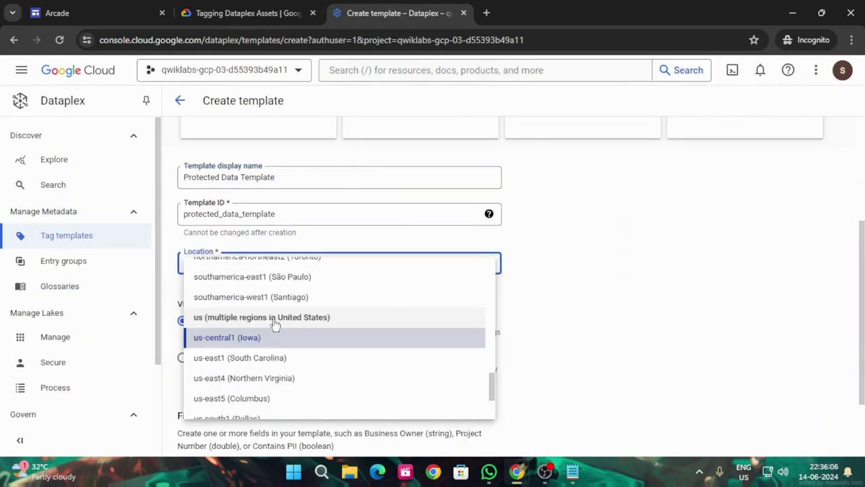
pyautogui.scroll(-2, 290, 371)
pyautogui.scroll(4, 292, 373)
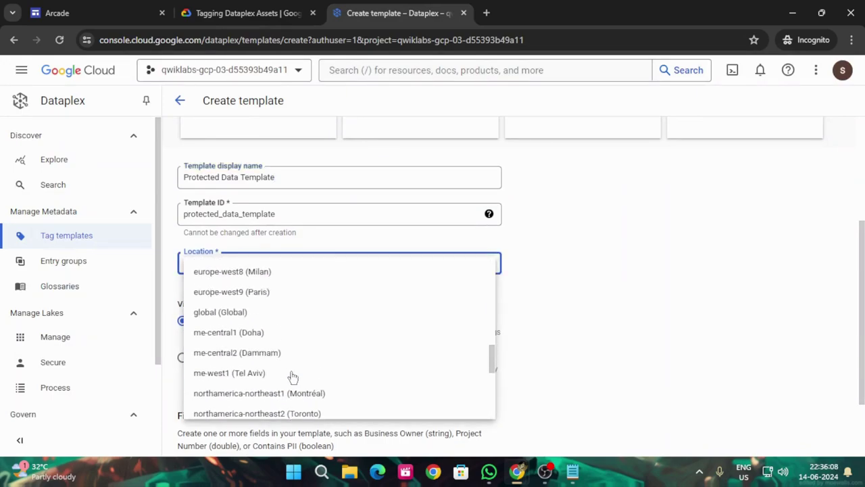
pyautogui.scroll(3, 290, 374)
pyautogui.scroll(2, 257, 340)
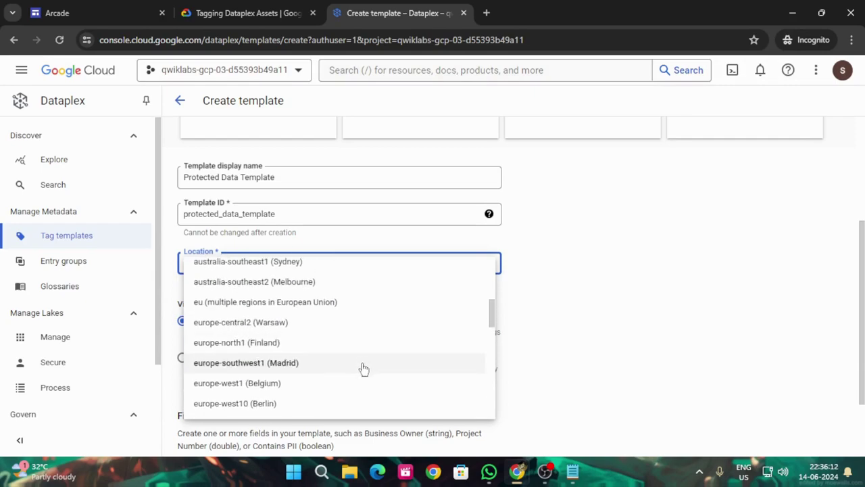
pyautogui.click(260, 383)
pyautogui.scroll(-1, 283, 371)
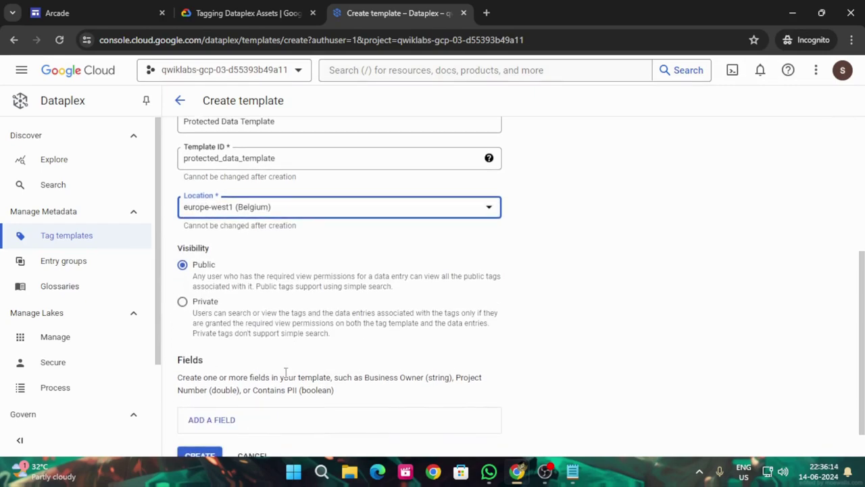
# - Review the lab's field instructions and add a new field to the tag template
pyautogui.click(245, 13)
pyautogui.scroll(-2, 389, 309)
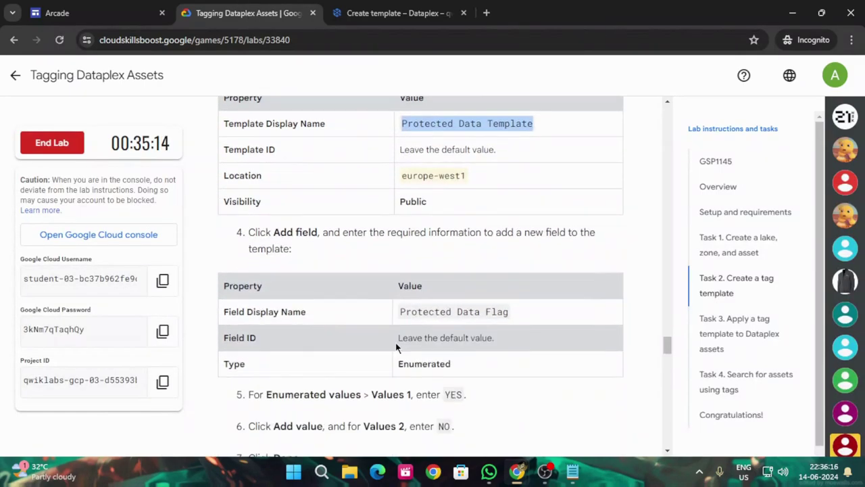
pyautogui.scroll(-1, 358, 276)
pyautogui.click(399, 13)
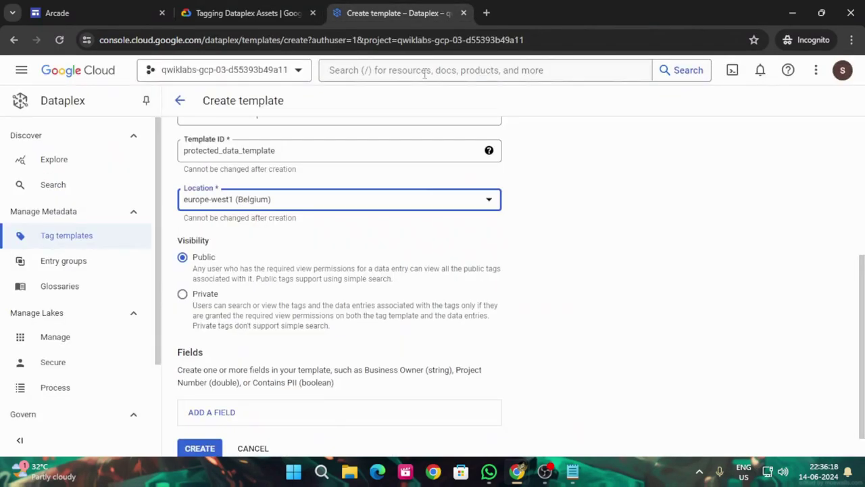
pyautogui.scroll(-1, 338, 304)
pyautogui.click(205, 382)
pyautogui.scroll(-3, 353, 303)
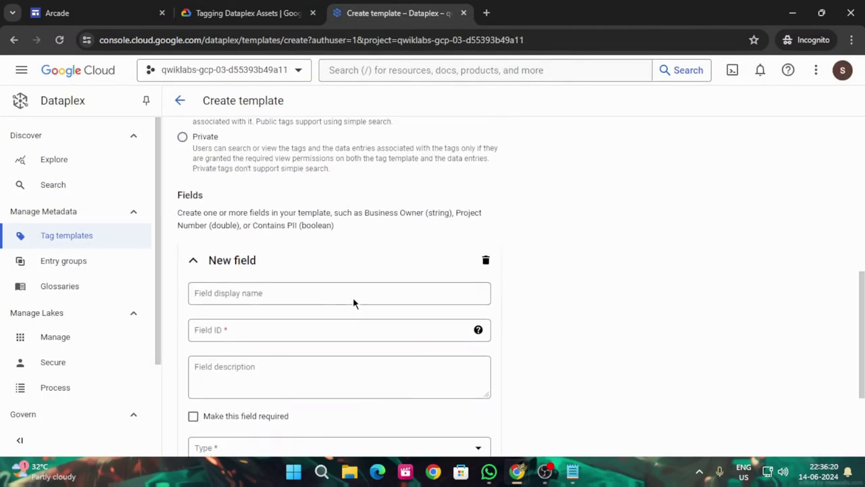
# - Copy "Protected Data Flag" from the lab and enter it as the new field's display name
pyautogui.click(244, 13)
pyautogui.scroll(-1, 475, 344)
pyautogui.scroll(1, 467, 299)
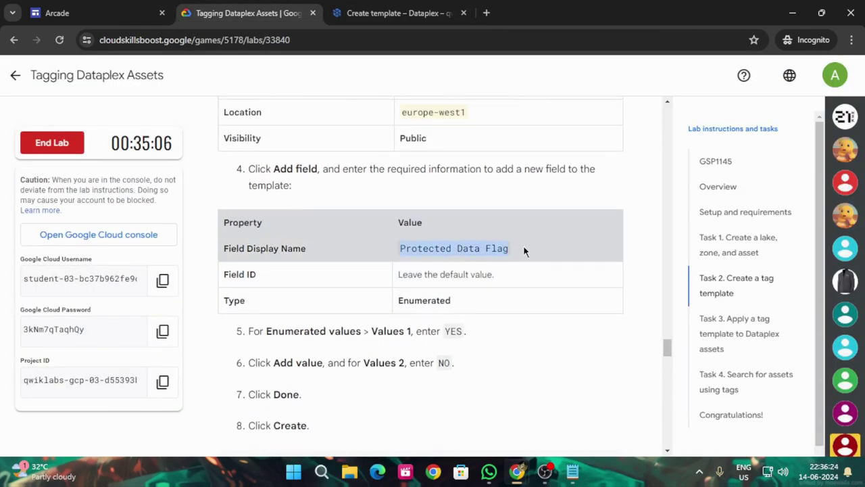
pyautogui.click(396, 13)
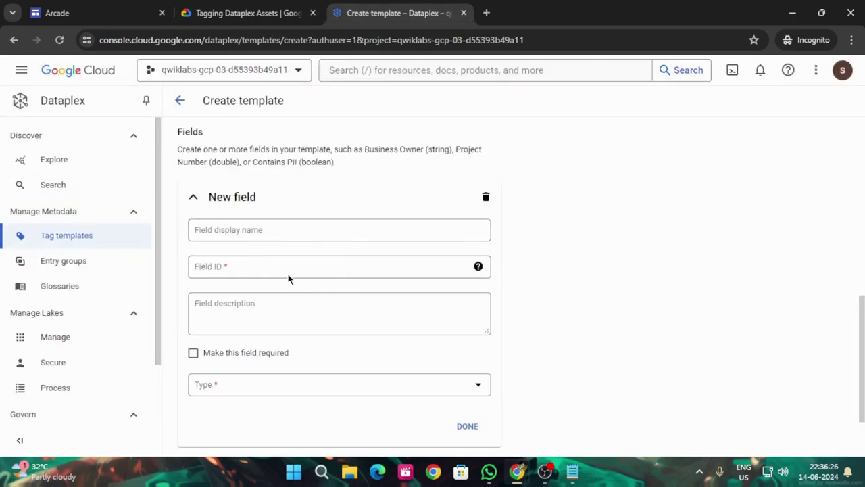
pyautogui.click(239, 229)
pyautogui.write('Protected Data Flag')
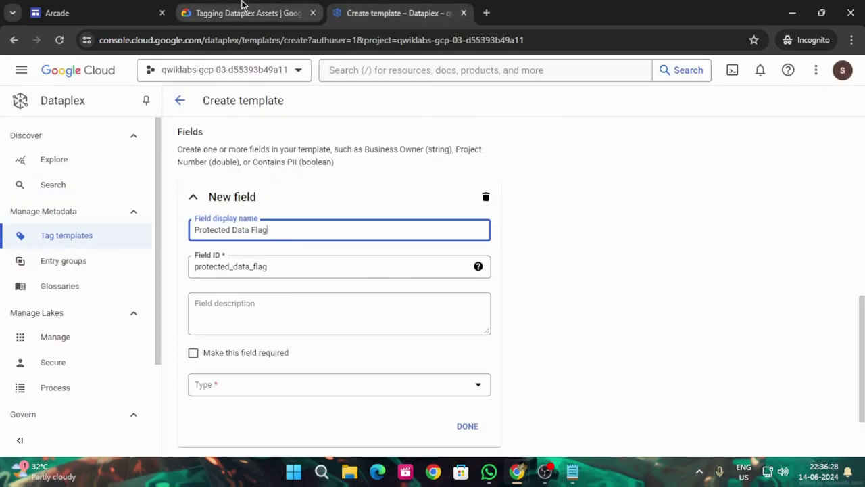
# - Check the required field type in the lab and set the Protected Data Flag field's type to Enumerated
pyautogui.click(242, 6)
pyautogui.scroll(-2, 405, 331)
pyautogui.click(384, 13)
pyautogui.click(260, 385)
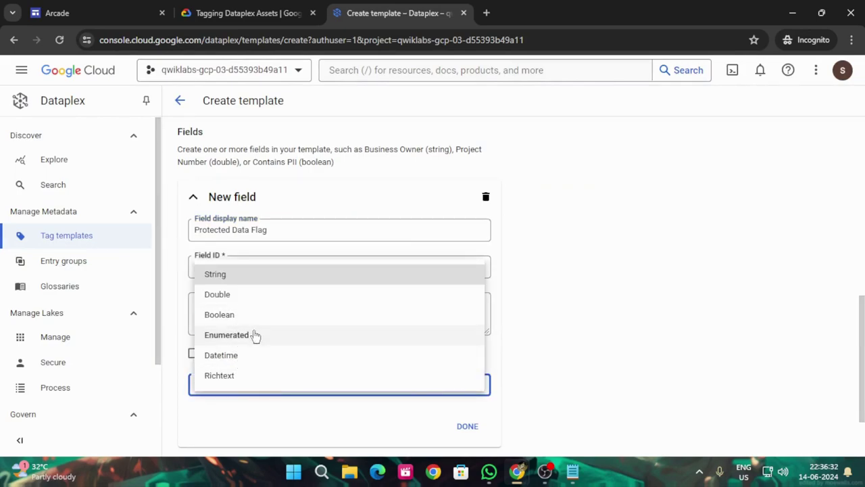
pyautogui.click(255, 336)
# - Look up the first enumerated value in the lab and enter YES as Values 1 of the Protected Data Flag field
pyautogui.click(301, 6)
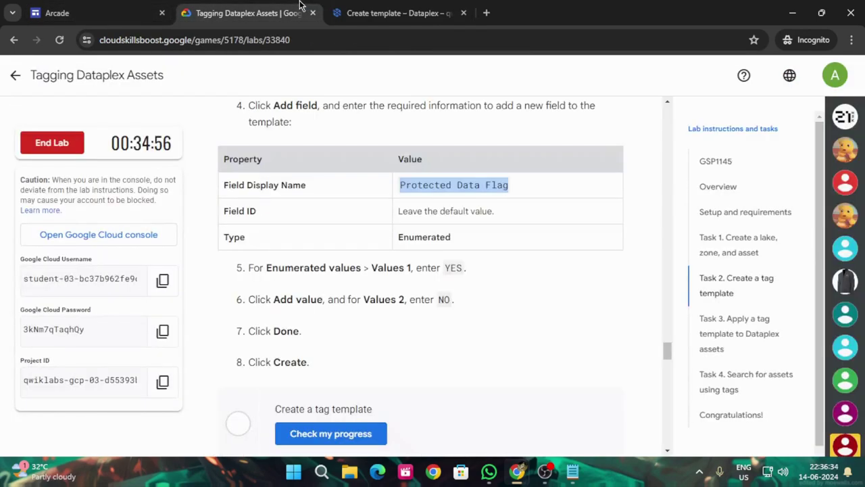
pyautogui.scroll(-2, 560, 320)
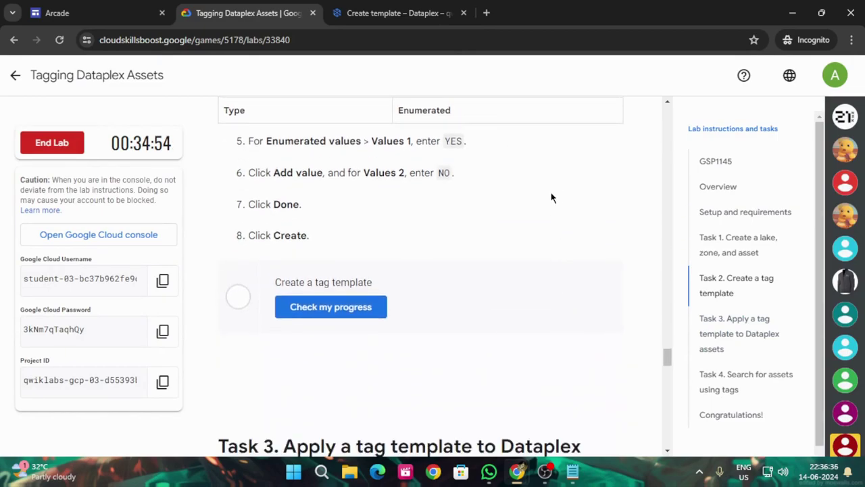
pyautogui.click(419, 11)
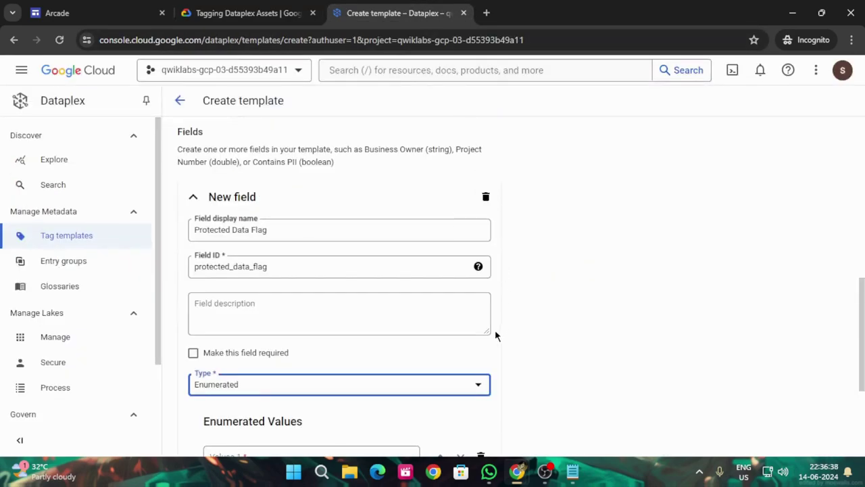
pyautogui.scroll(-2, 487, 351)
pyautogui.click(386, 331)
pyautogui.click(208, 8)
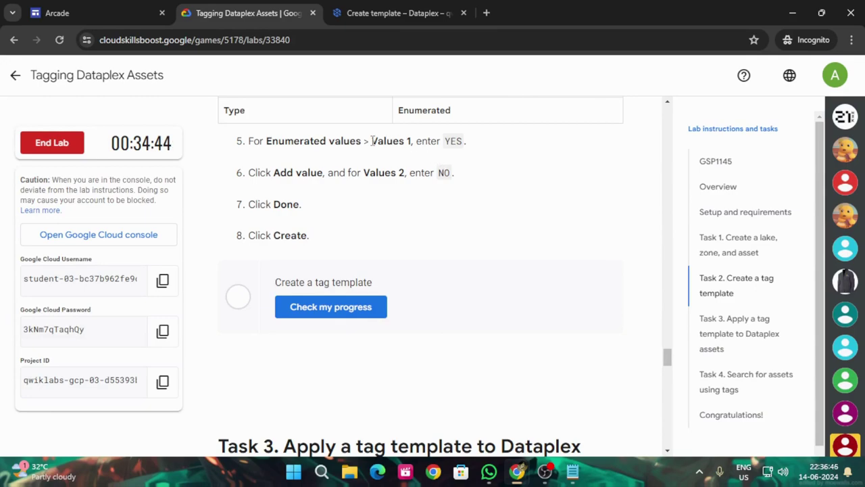
pyautogui.doubleClick(260, 141)
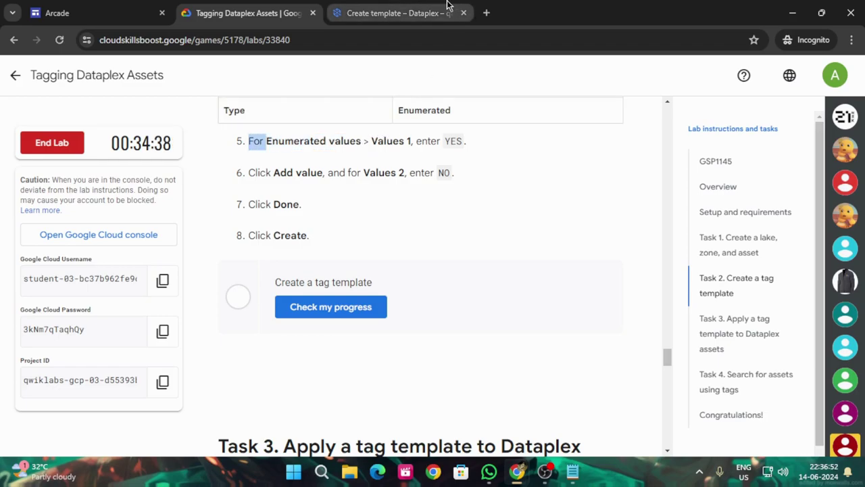
pyautogui.click(414, 10)
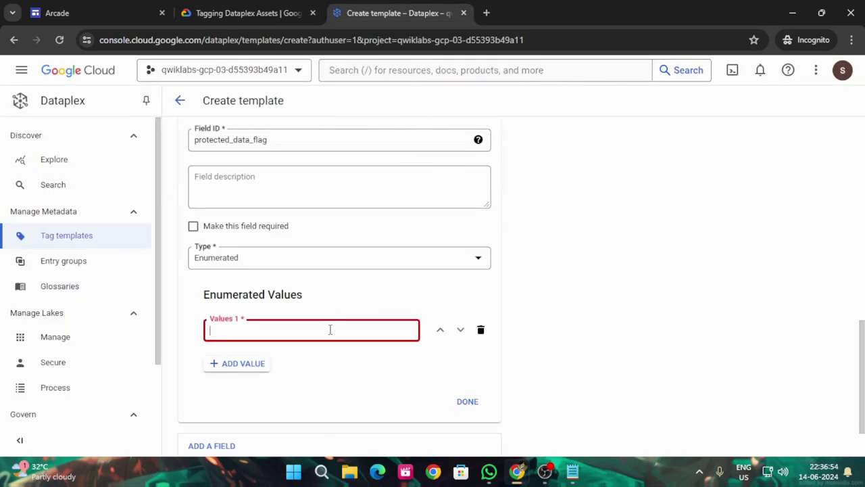
pyautogui.click(283, 11)
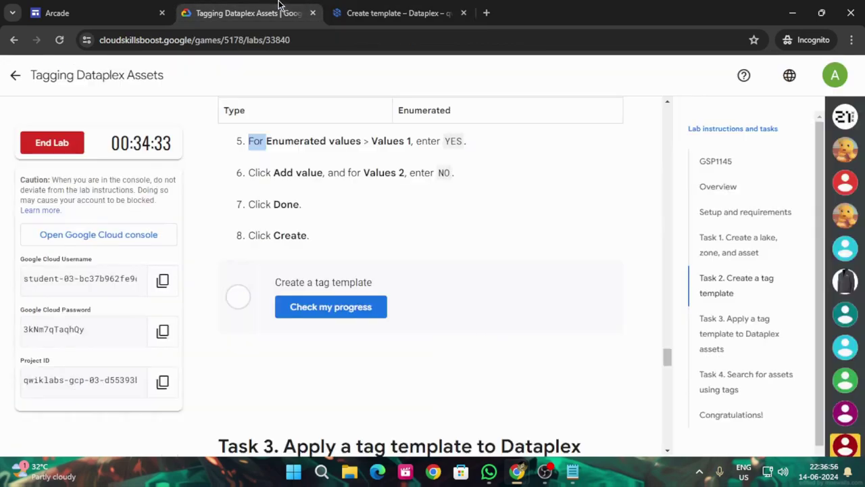
pyautogui.click(287, 153)
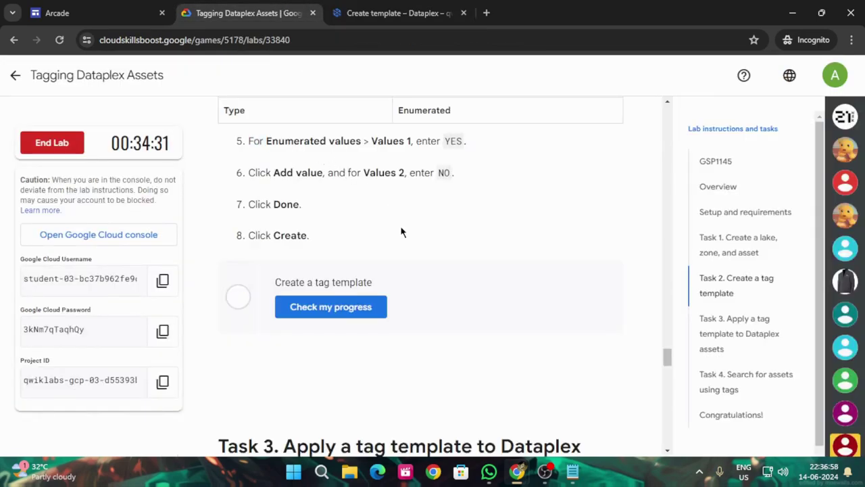
pyautogui.moveTo(442, 140); pyautogui.dragTo(456, 141)
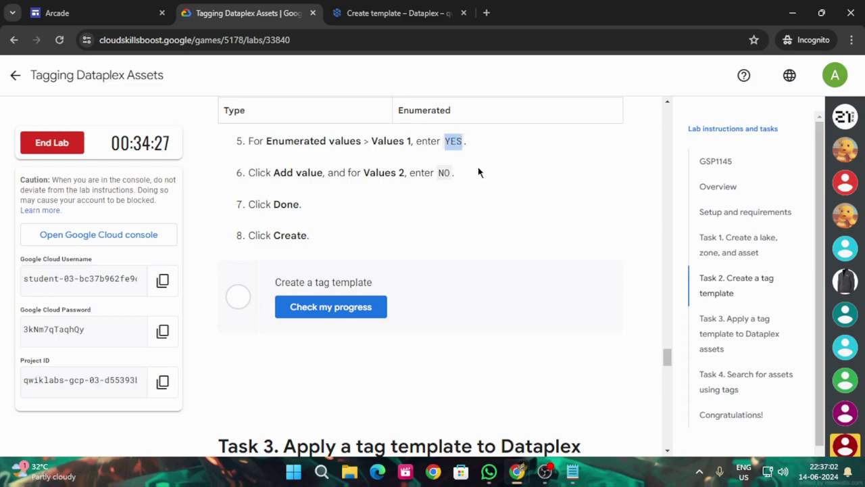
pyautogui.click(385, 10)
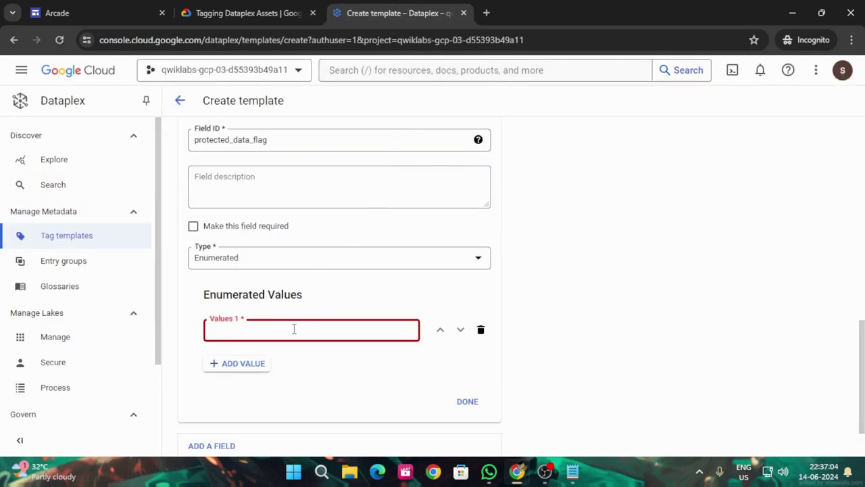
pyautogui.write('YES')
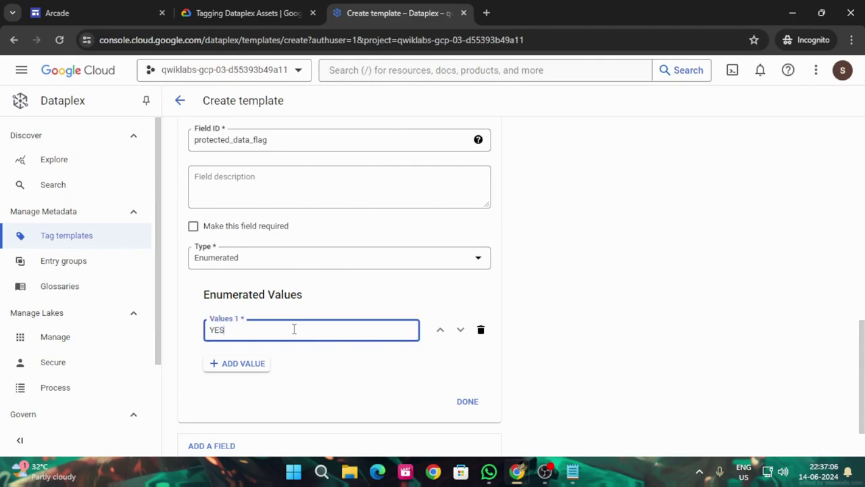
# - Add a second enumerated value entry to the field and look up its required value in the lab
pyautogui.click(247, 363)
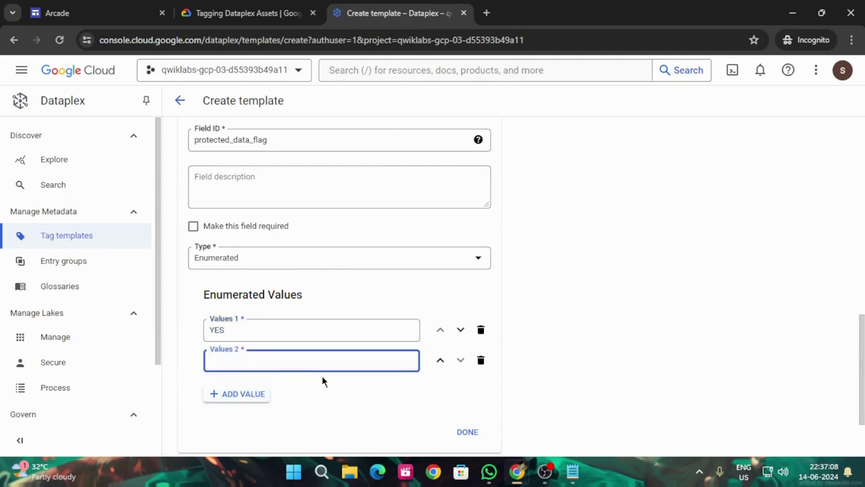
pyautogui.click(297, 10)
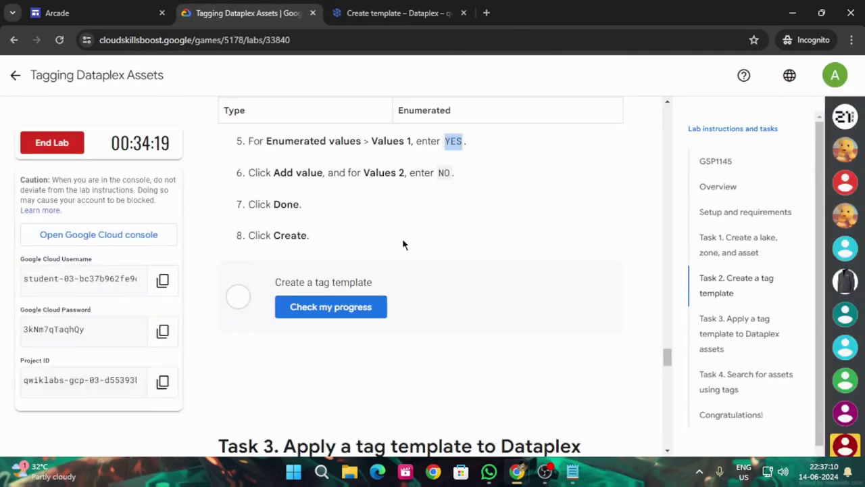
pyautogui.click(416, 12)
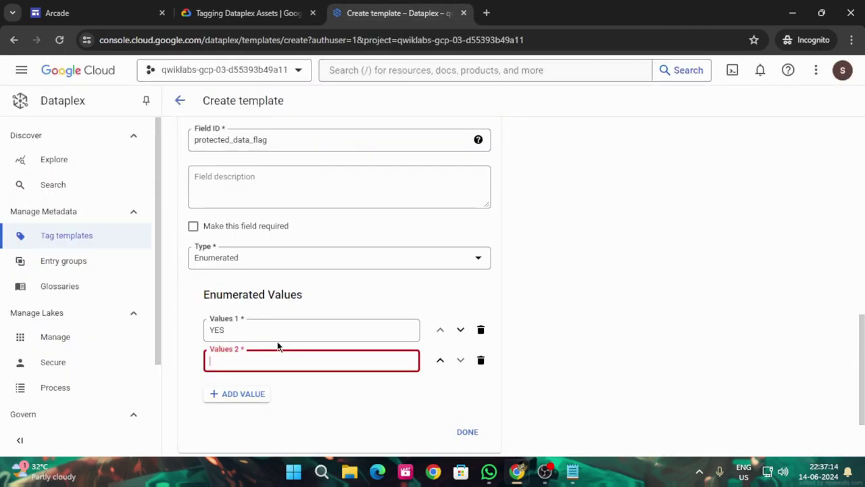
pyautogui.hotkey('ctrl', 'n')
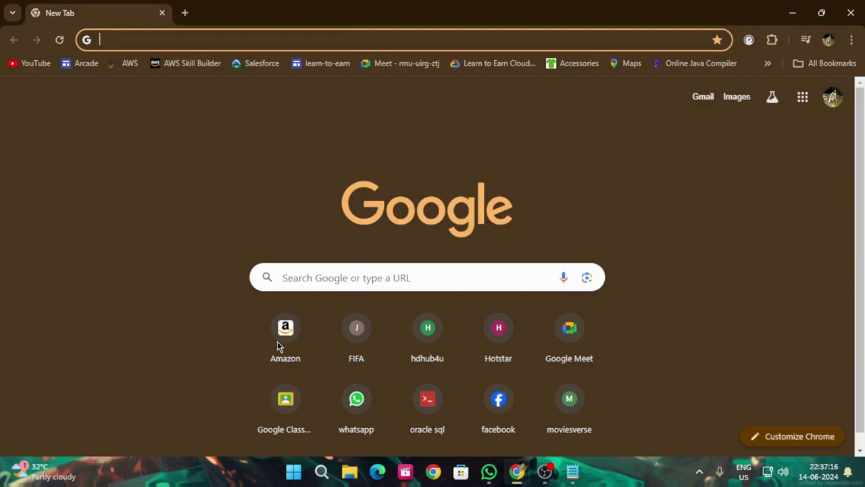
pyautogui.moveTo(518, 471)
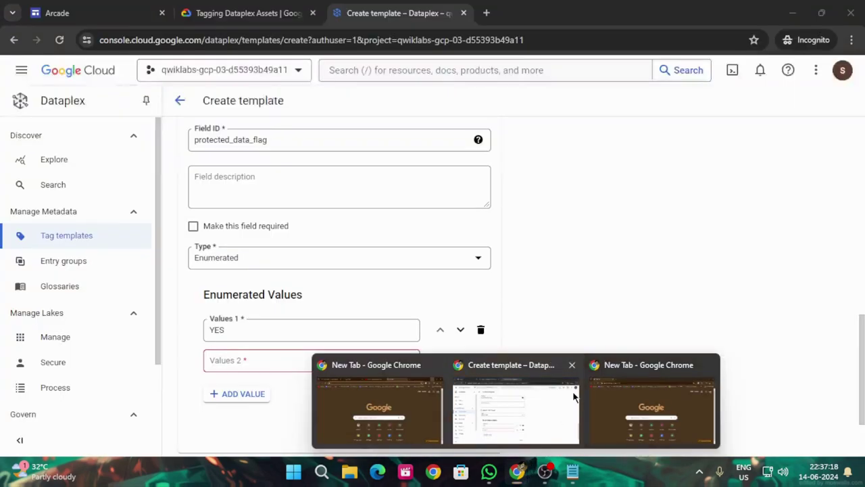
pyautogui.click(573, 398)
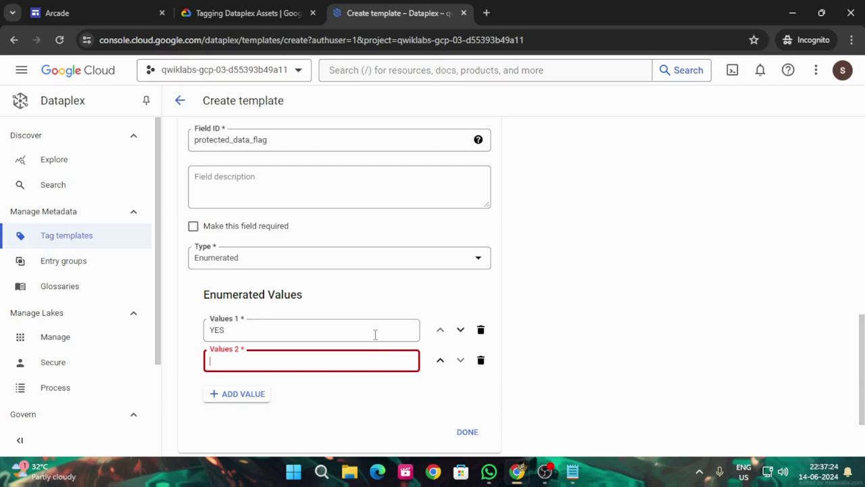
# - Enter NO as Values 2 and finish the Protected Data Flag field
pyautogui.write('NO')
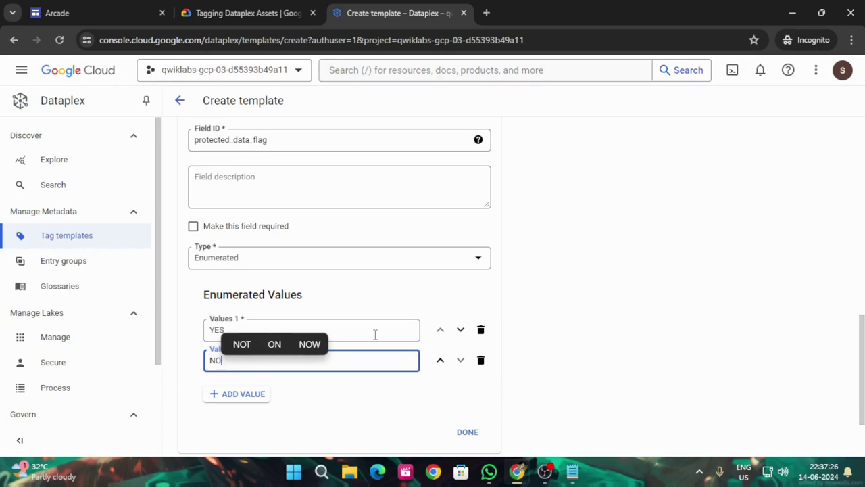
pyautogui.scroll(-3, 372, 352)
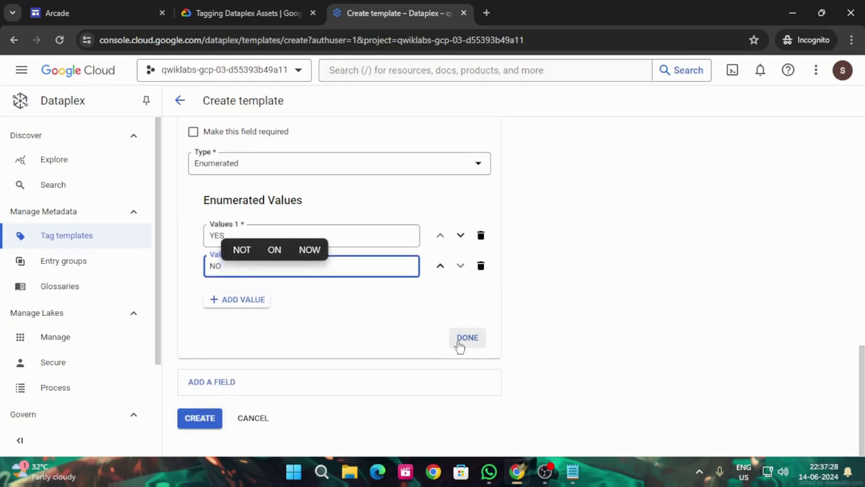
pyautogui.click(462, 339)
# - Check the remaining Task 2 instructions in the lab and create the Protected Data Template
pyautogui.click(235, 7)
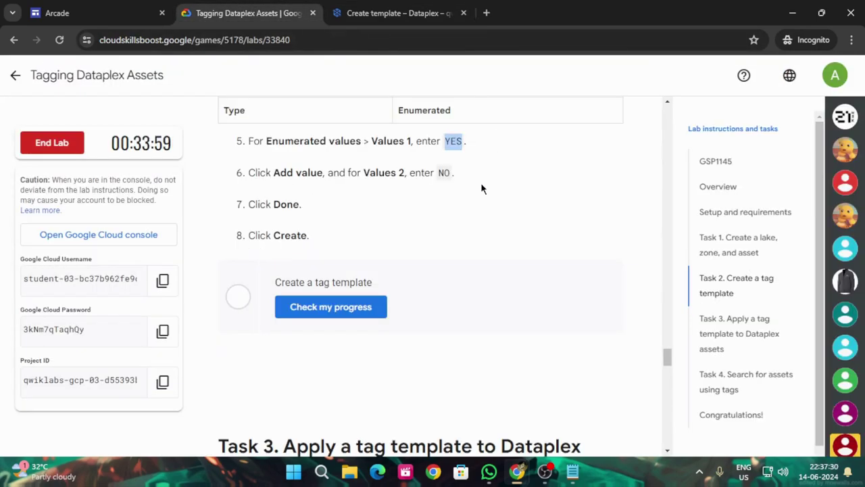
pyautogui.scroll(-2, 473, 186)
pyautogui.click(399, 13)
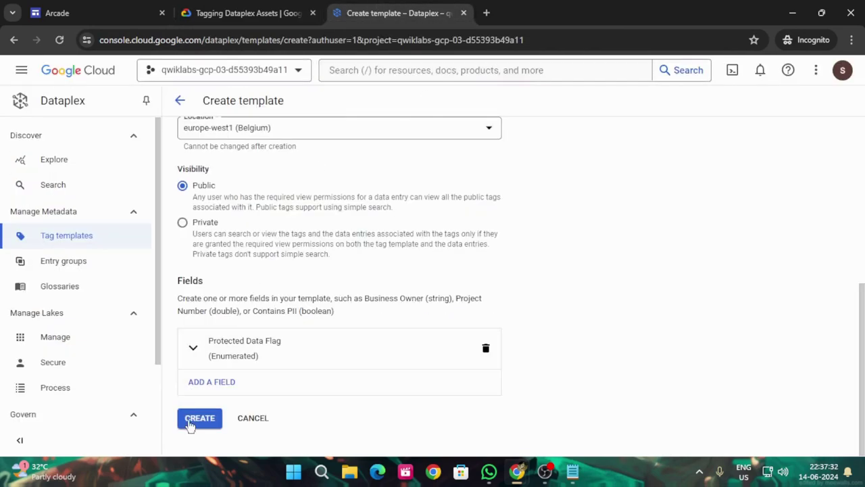
pyautogui.click(197, 418)
# - Run the lab's "Create a tag template" progress check and return to the template page in Dataplex
pyautogui.click(257, 13)
pyautogui.click(332, 181)
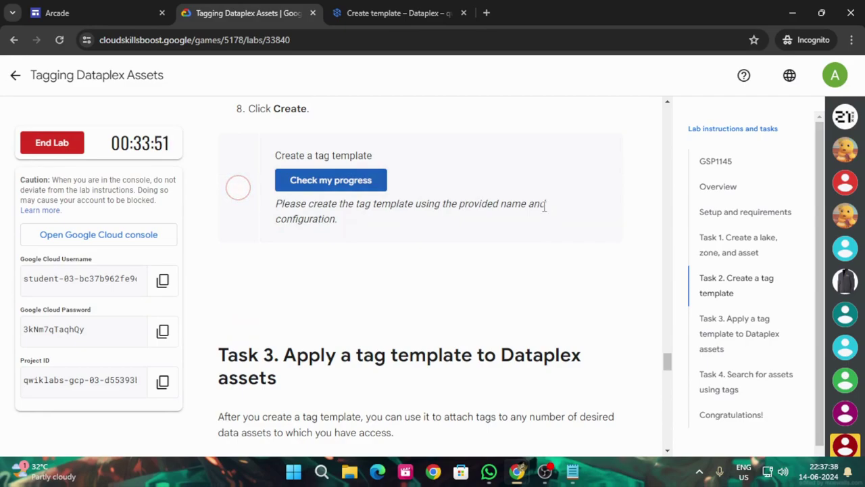
pyautogui.click(361, 8)
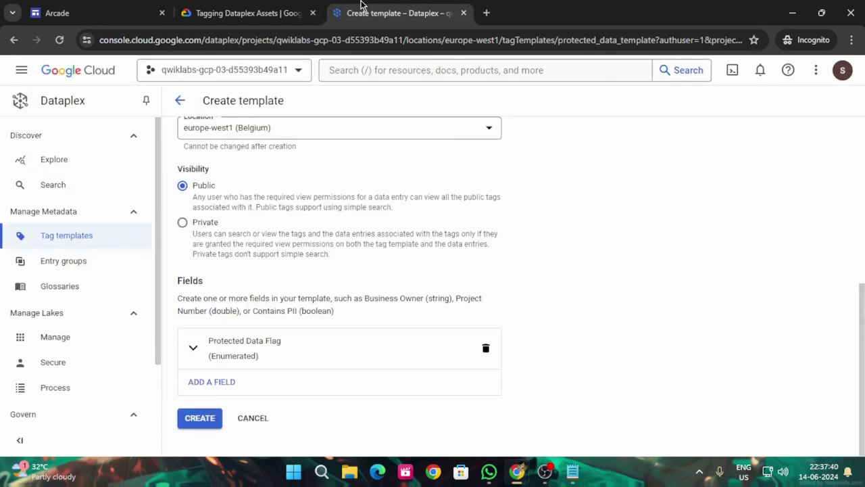
# - Reload the Protected Data Template page, check the console notifications, and rerun the lab's "Create a tag template" progress check
pyautogui.click(59, 40)
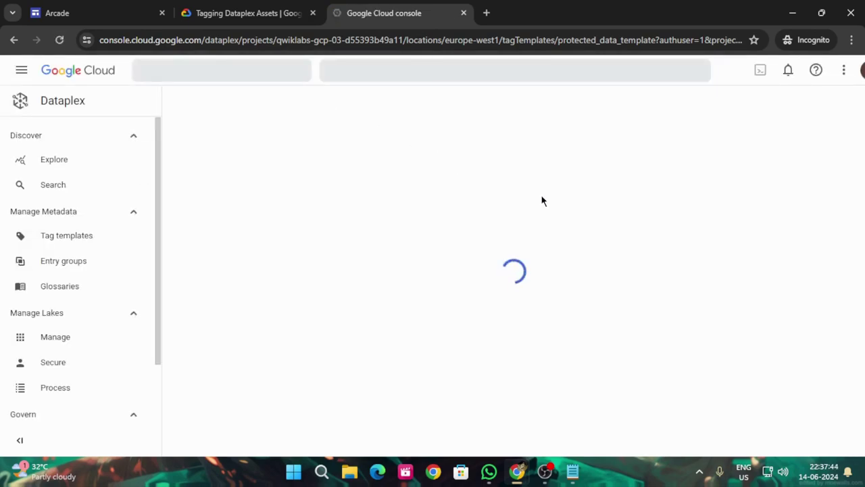
pyautogui.click(787, 68)
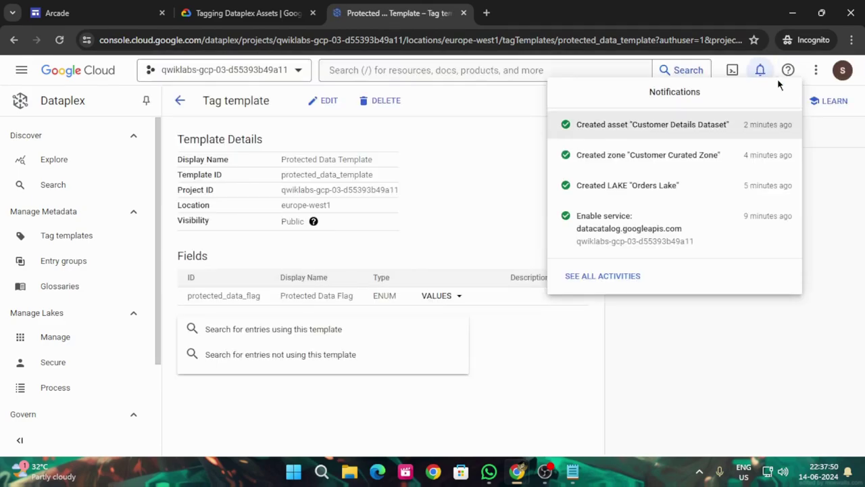
pyautogui.click(294, 15)
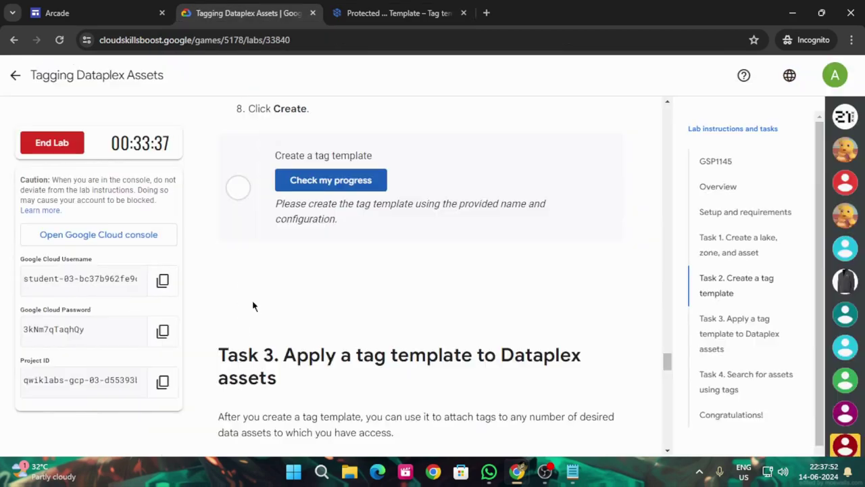
pyautogui.click(319, 182)
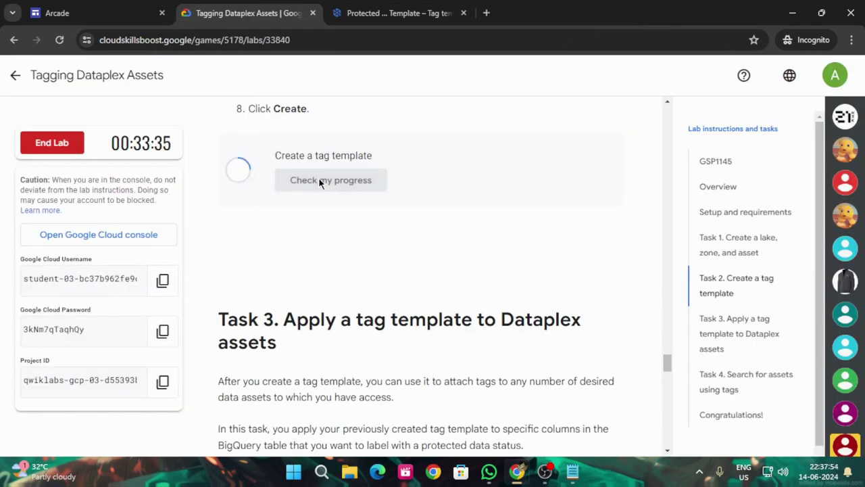
# - Read the first Task 3 instructions in the lab, and filter the Dataplex Search by the Dataplex system
pyautogui.scroll(-5, 349, 251)
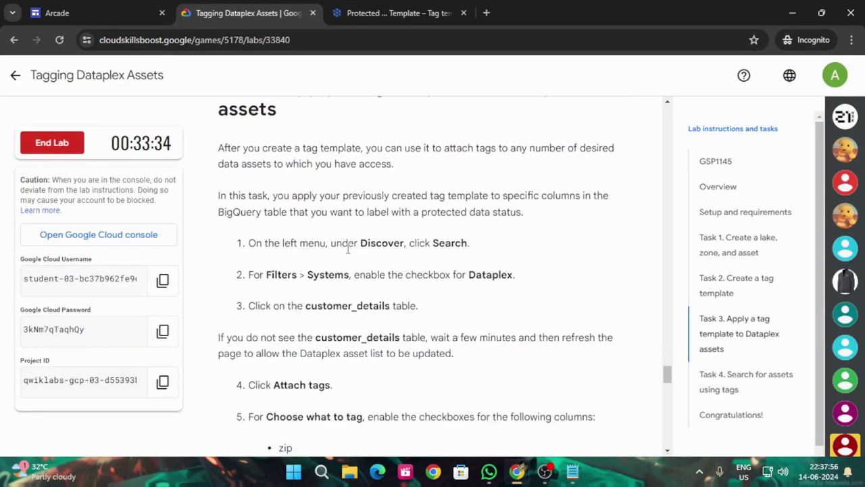
pyautogui.click(405, 13)
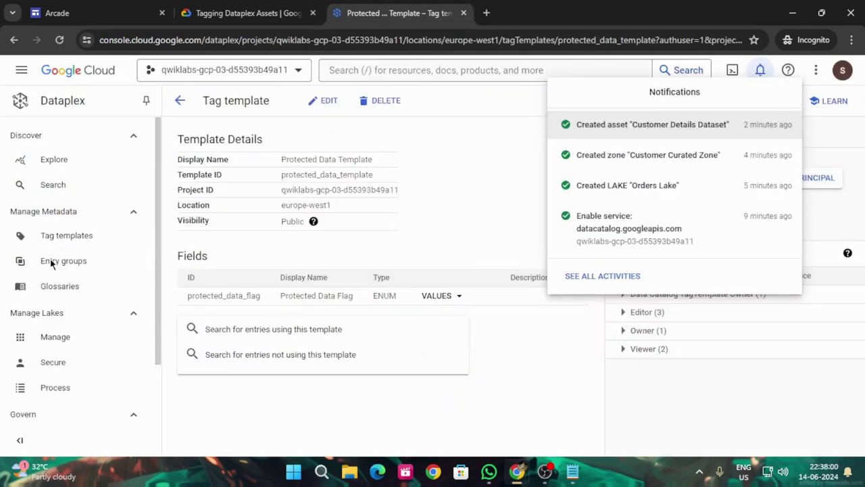
pyautogui.click(67, 182)
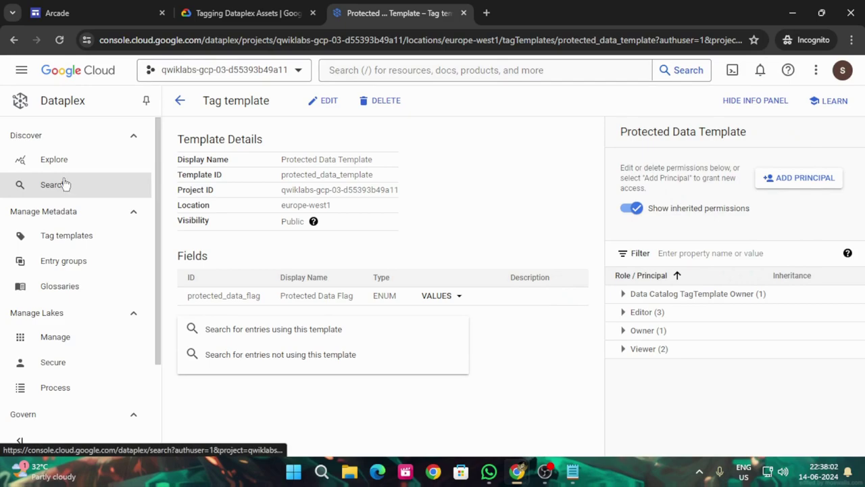
pyautogui.click(263, 11)
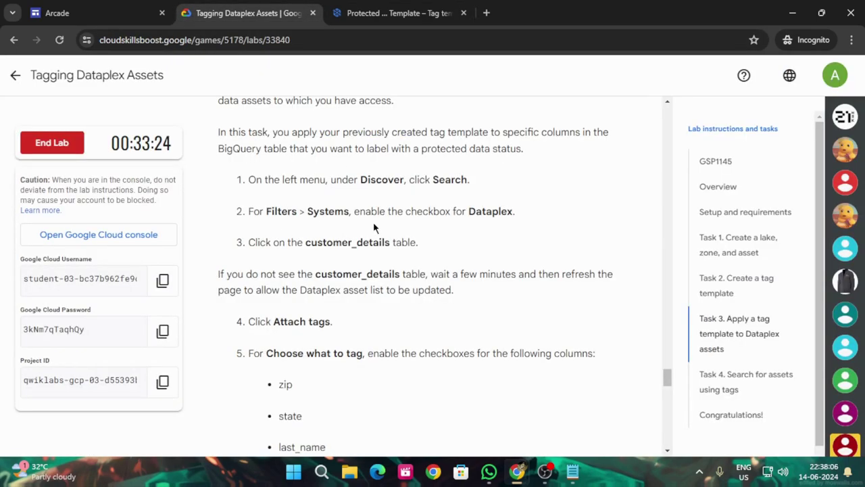
pyautogui.click(458, 6)
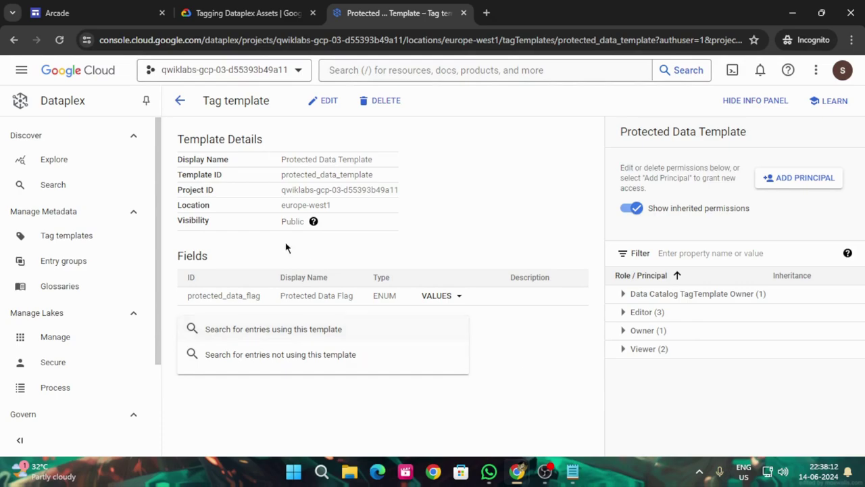
pyautogui.click(58, 184)
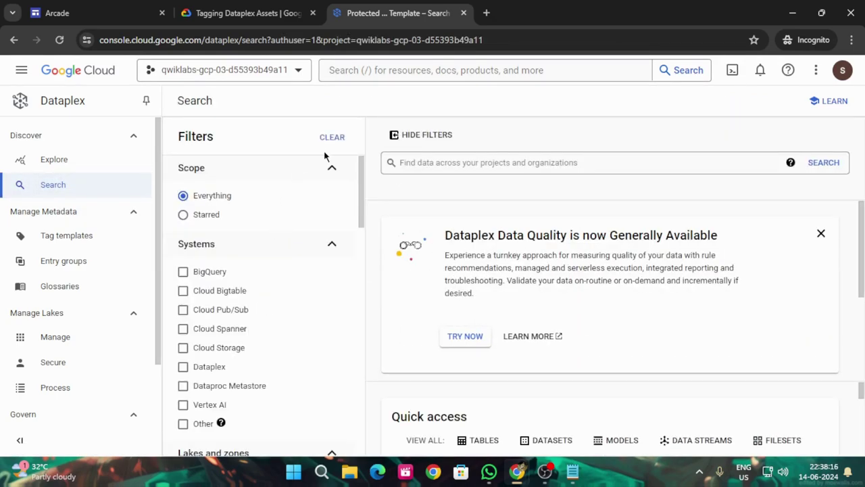
pyautogui.scroll(-1, 254, 254)
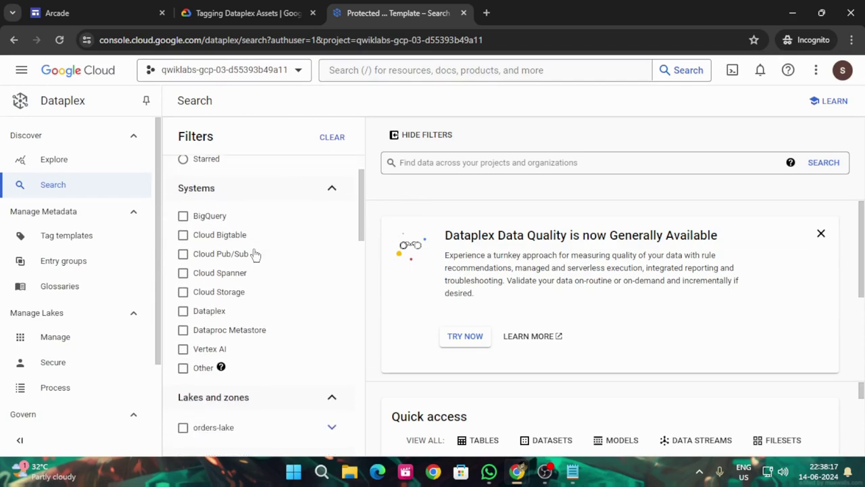
pyautogui.click(183, 304)
# - Find the customer_details table in the filtered Dataplex search results and open it
pyautogui.click(274, 8)
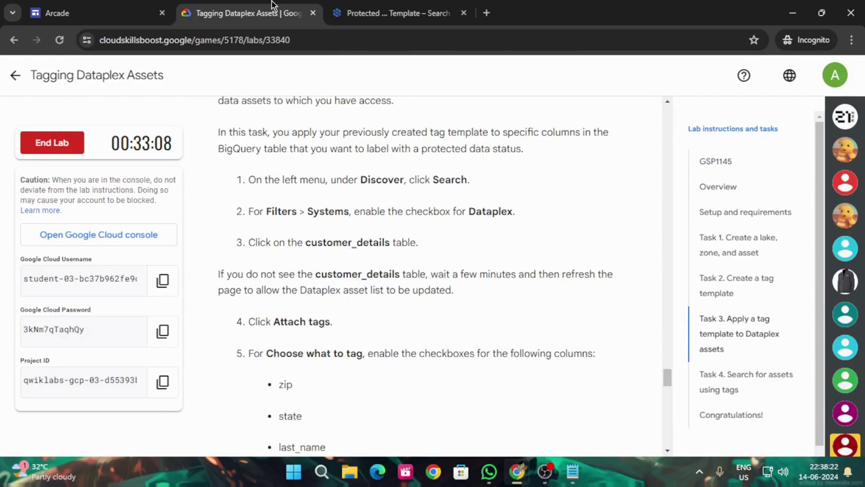
pyautogui.click(398, 13)
pyautogui.scroll(-3, 425, 346)
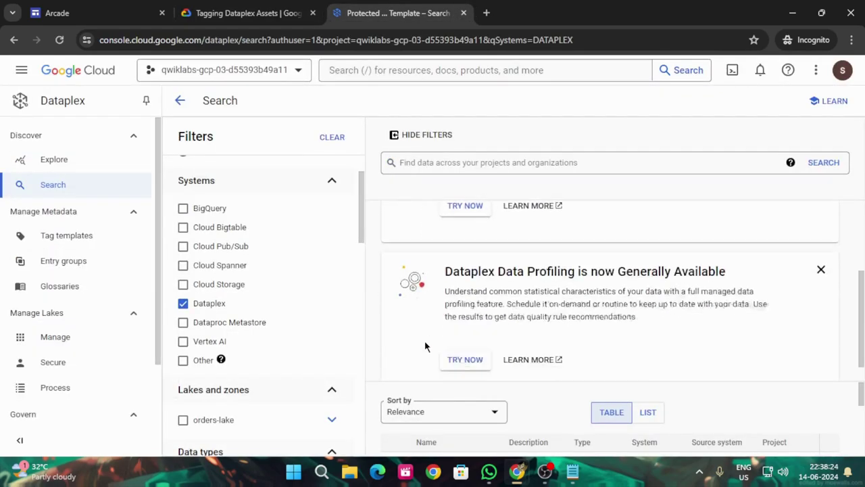
pyautogui.scroll(1, 398, 347)
pyautogui.scroll(-2, 280, 340)
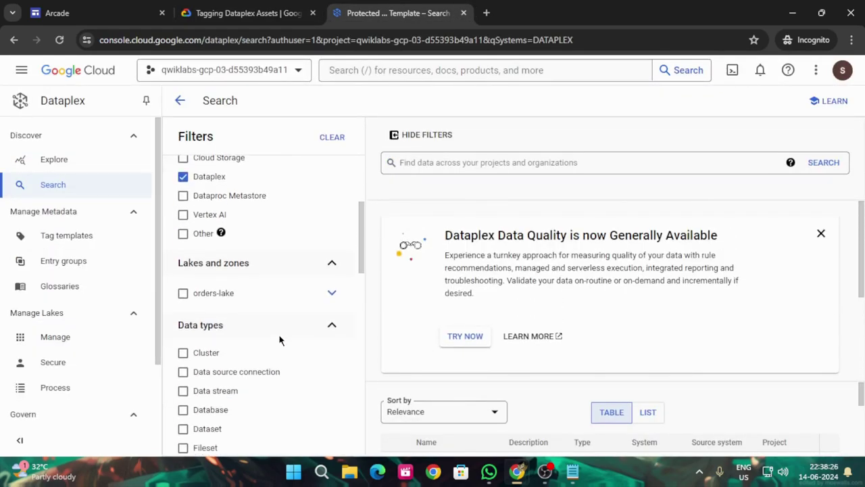
pyautogui.scroll(3, 281, 340)
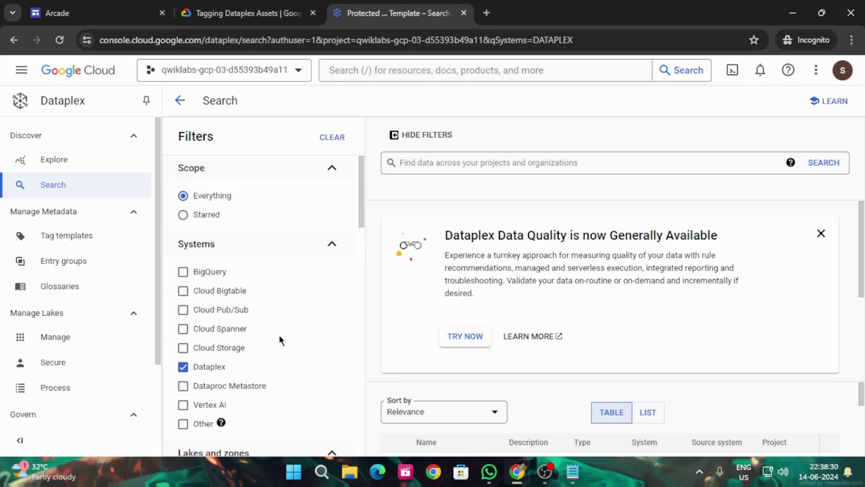
pyautogui.scroll(-2, 279, 340)
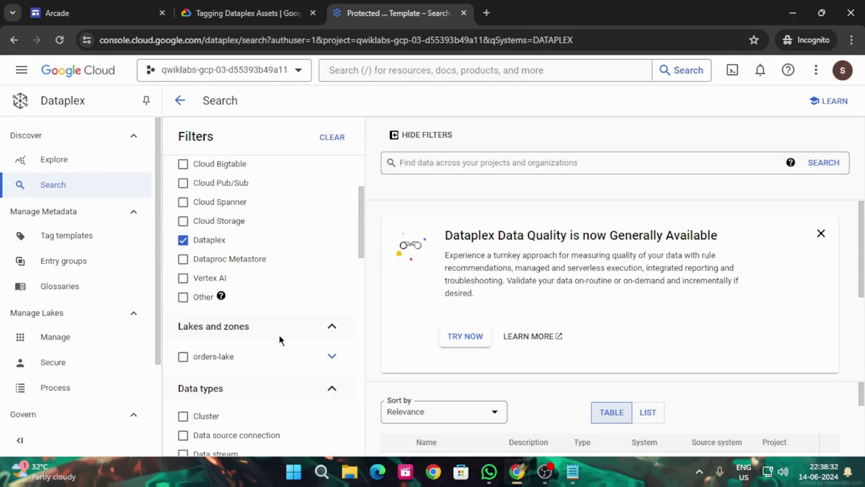
pyautogui.scroll(-2, 500, 406)
pyautogui.scroll(3, 503, 403)
pyautogui.scroll(-2, 500, 404)
pyautogui.scroll(1, 498, 406)
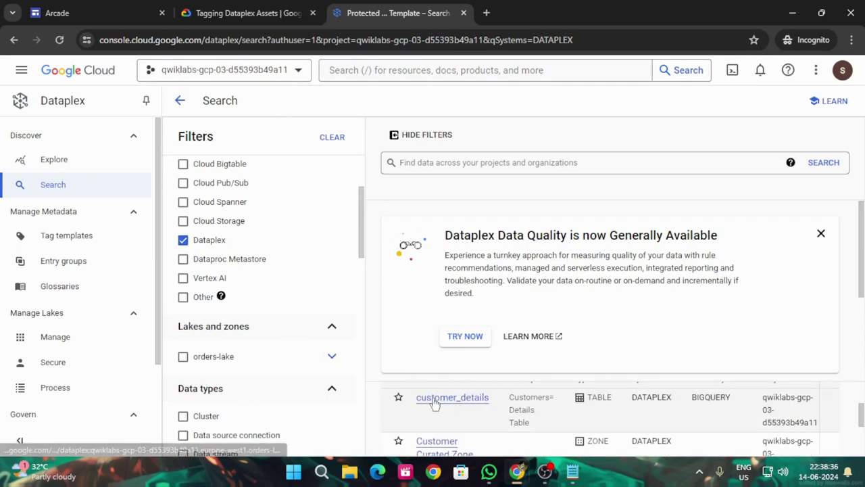
# - Read the lab's tag attachment instructions, and shrink the Logs pane on the customer_details page to enlarge its details
pyautogui.click(285, 5)
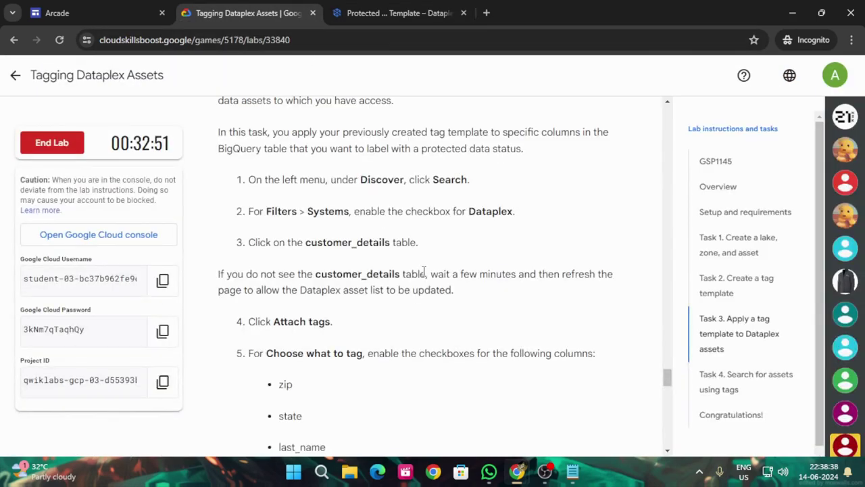
pyautogui.scroll(-1, 424, 271)
pyautogui.scroll(-1, 422, 269)
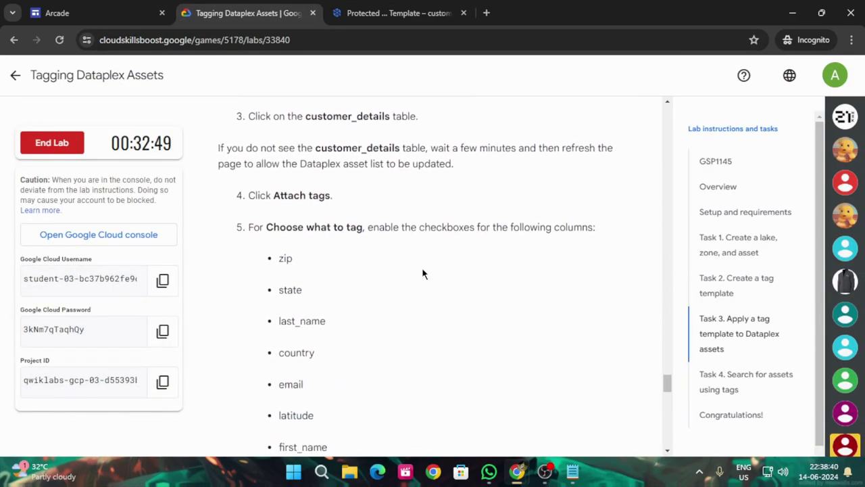
pyautogui.click(376, 6)
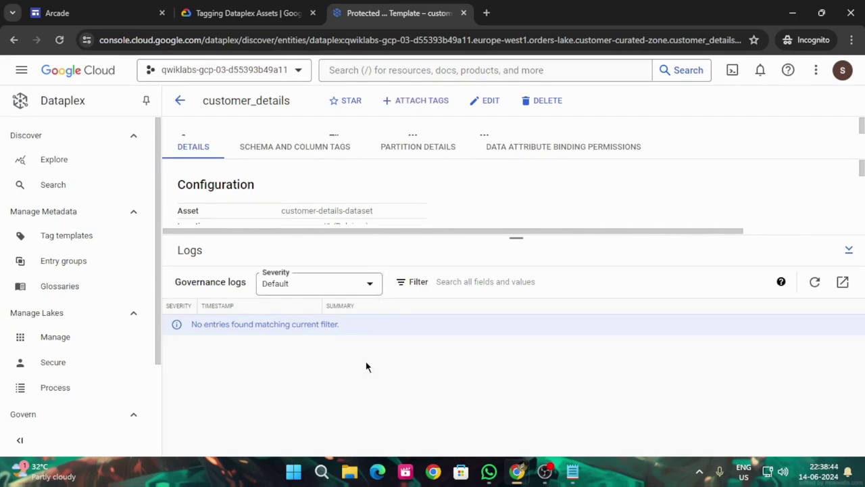
pyautogui.scroll(-1, 405, 222)
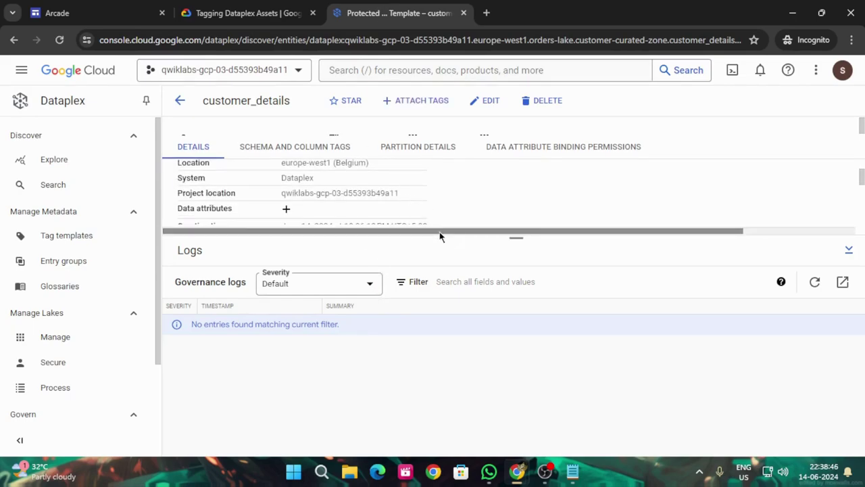
pyautogui.moveTo(516, 236); pyautogui.dragTo(557, 423)
pyautogui.scroll(2, 516, 317)
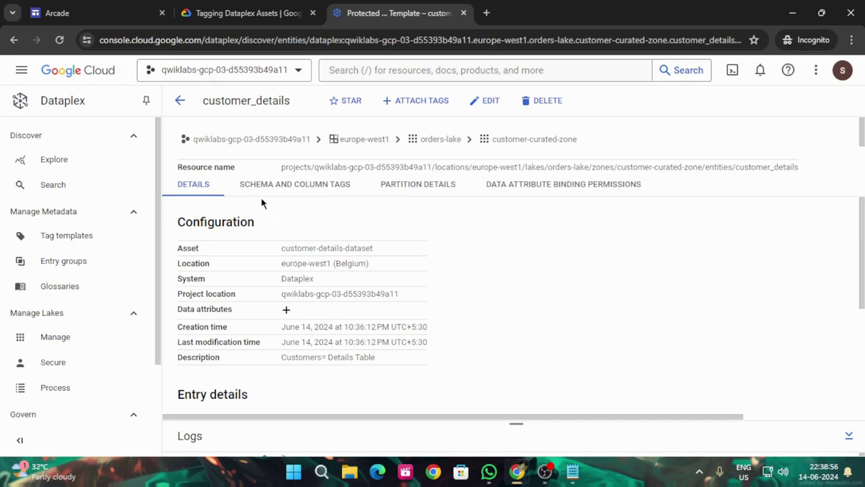
# - Recheck the Task 3 instructions in the lab and start attaching tags to the customer_details table
pyautogui.click(243, 12)
pyautogui.scroll(2, 424, 218)
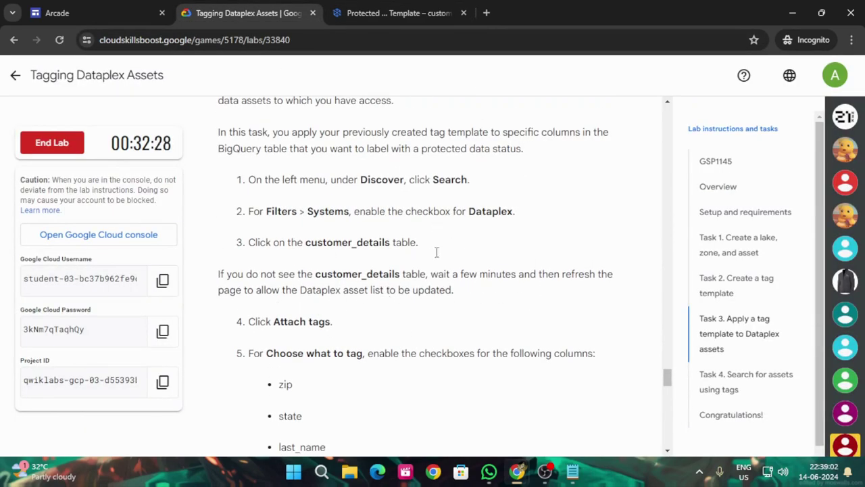
pyautogui.click(436, 10)
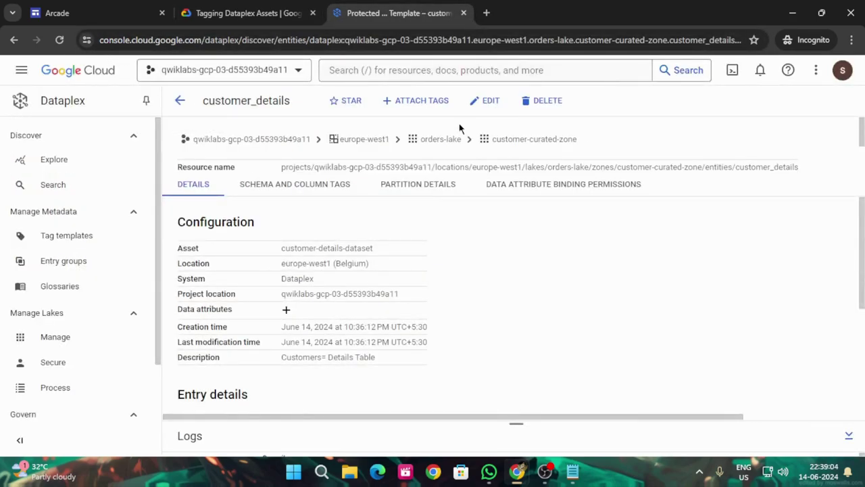
pyautogui.click(414, 100)
# - Look up the columns required by the lab and select zip, state and last_name as columns to tag
pyautogui.click(258, 5)
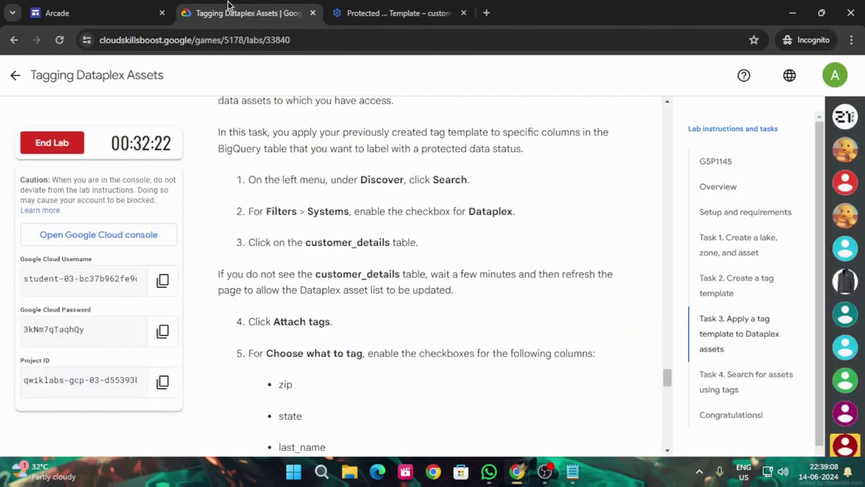
pyautogui.scroll(-2, 360, 252)
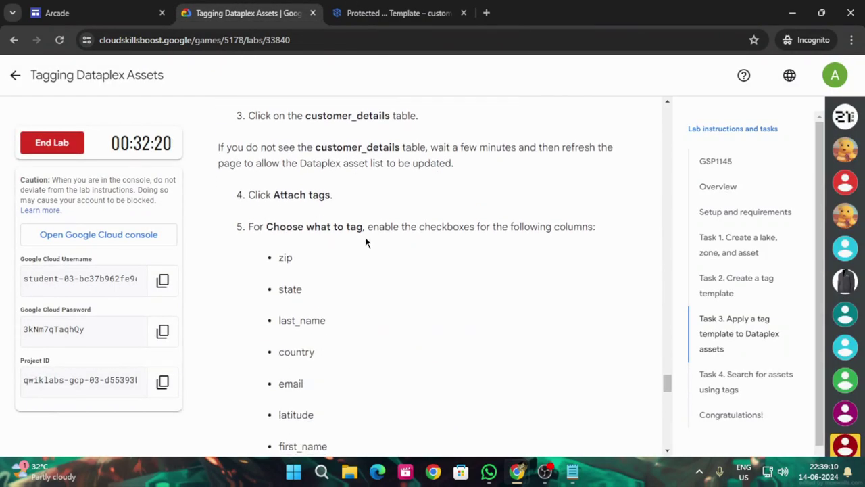
pyautogui.scroll(-3, 362, 238)
pyautogui.hotkey('ctrl', 'Tab')
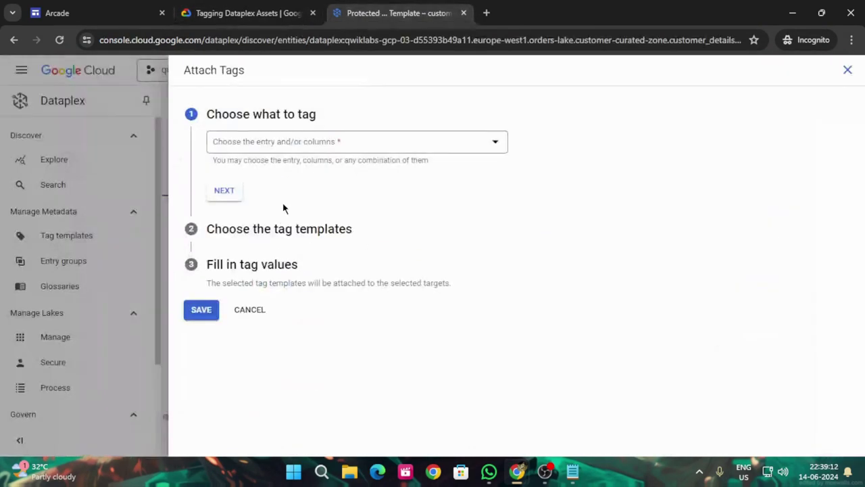
pyautogui.click(246, 144)
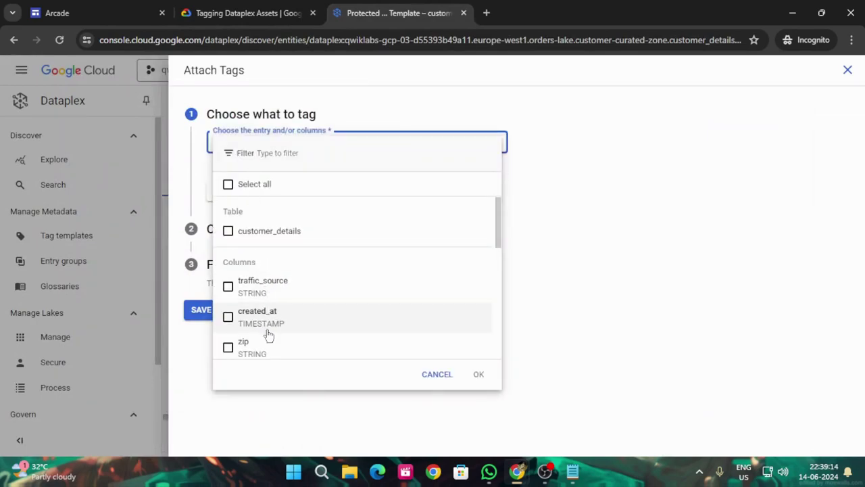
pyautogui.click(228, 347)
pyautogui.click(225, 7)
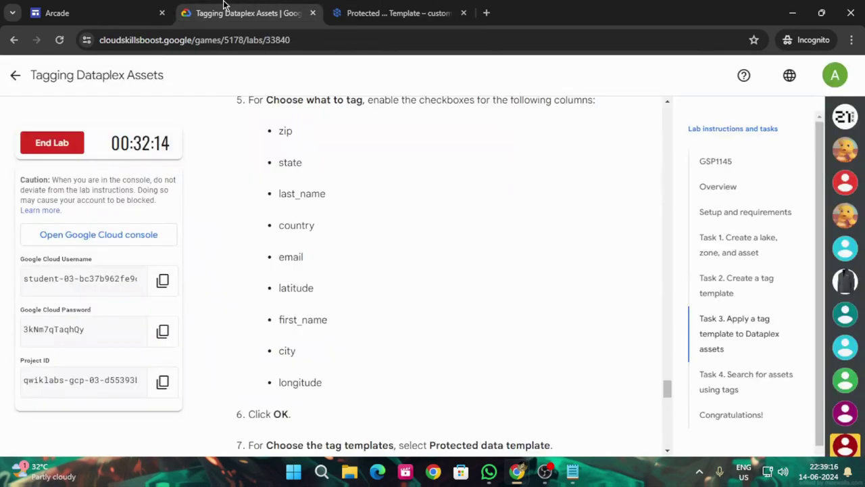
pyautogui.click(400, 12)
pyautogui.scroll(-2, 256, 330)
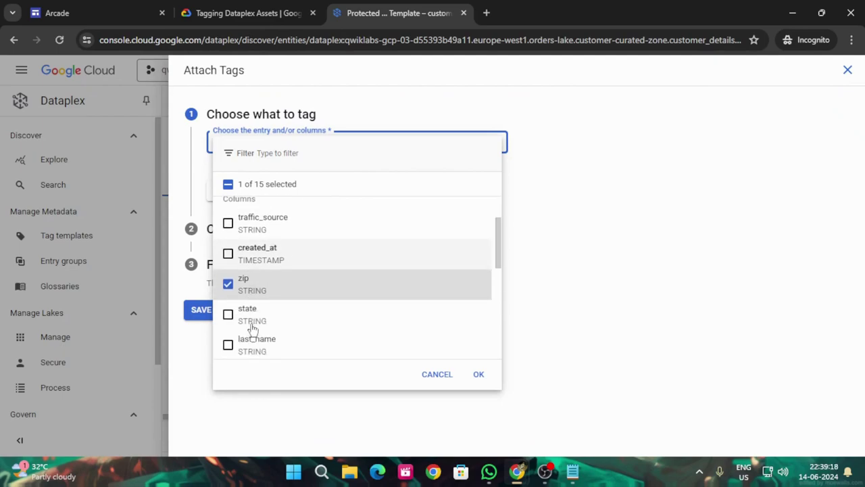
pyautogui.click(228, 314)
pyautogui.click(228, 344)
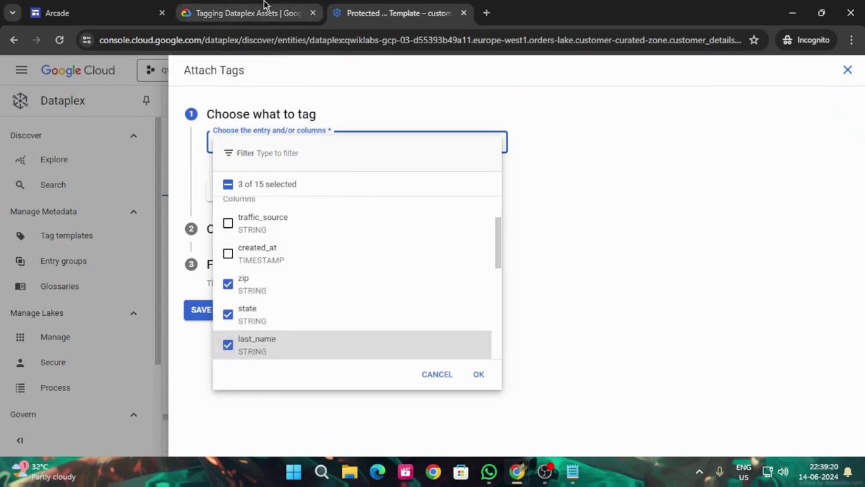
# - Recheck the lab's column list and add country, email and latitude to the columns to tag
pyautogui.click(263, 7)
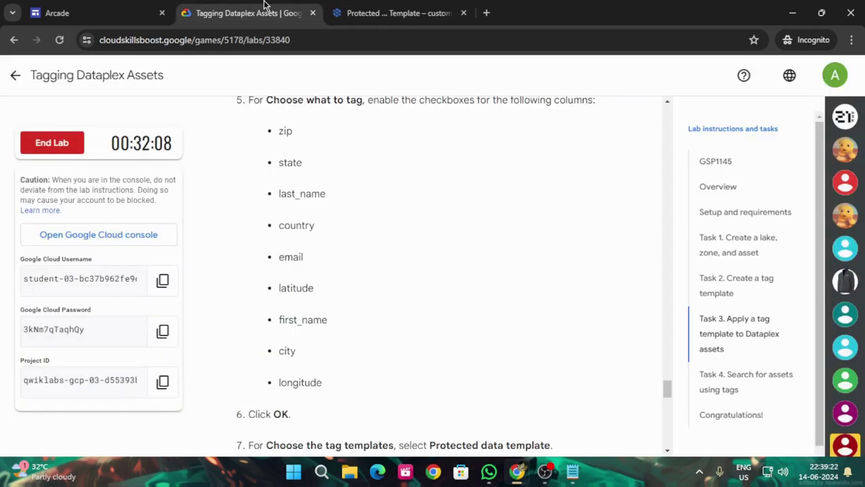
pyautogui.click(350, 11)
pyautogui.scroll(-2, 304, 246)
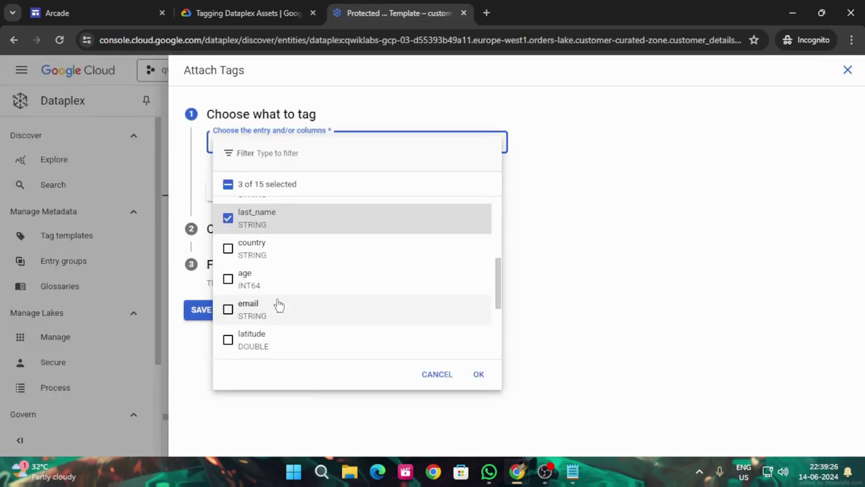
pyautogui.click(227, 248)
pyautogui.click(228, 309)
pyautogui.click(227, 340)
# - Recheck the lab's column list, add first_name, city and longitude to the columns to tag, and confirm the column selection
pyautogui.hotkey('ctrl', 'shift', 'Tab')
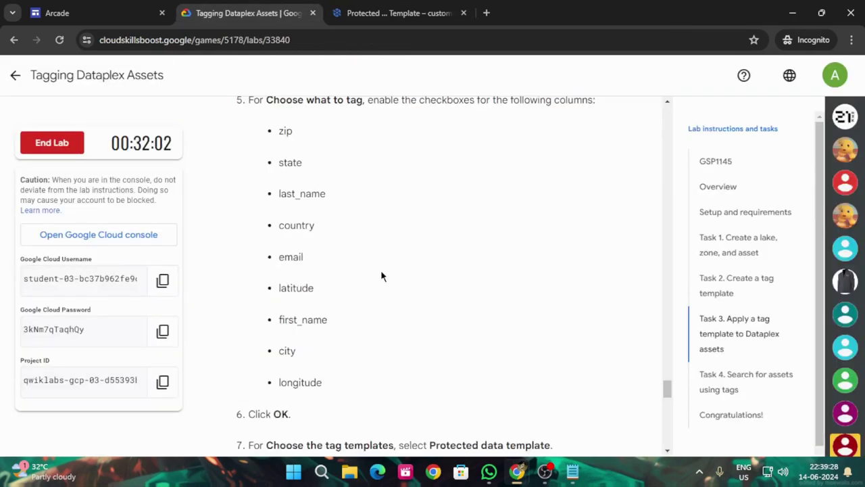
pyautogui.scroll(-1, 300, 350)
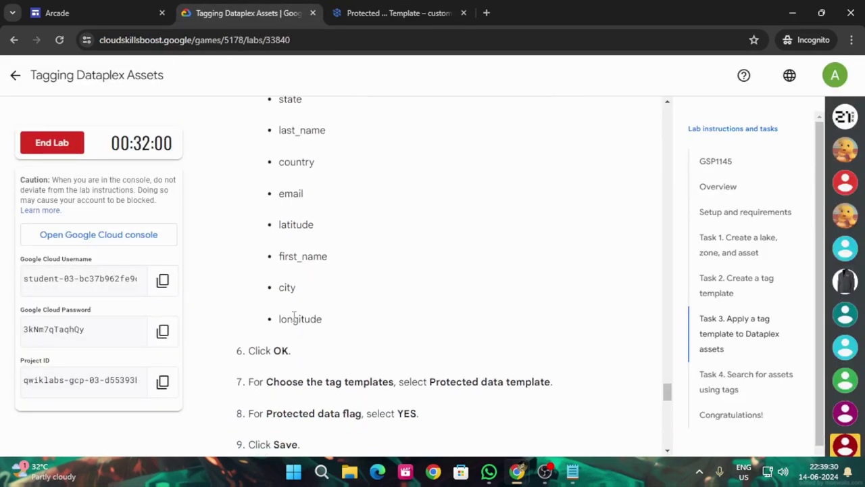
pyautogui.click(367, 11)
pyautogui.scroll(-2, 304, 281)
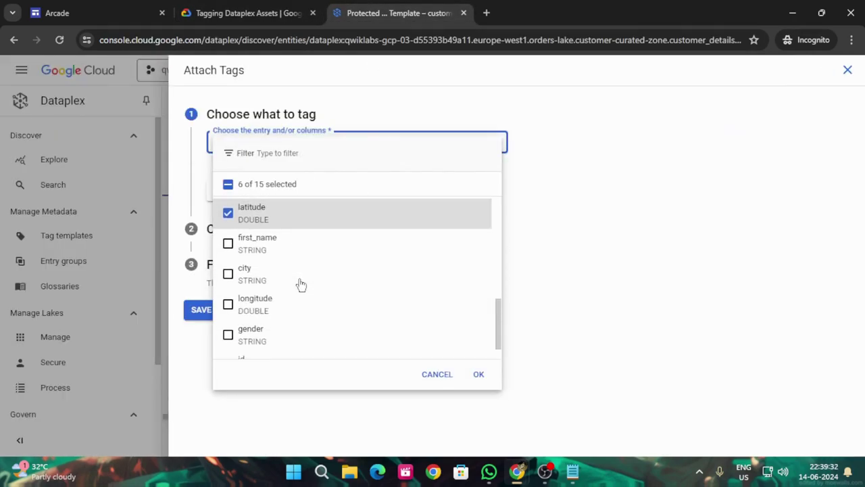
pyautogui.click(227, 242)
pyautogui.click(227, 273)
pyautogui.click(228, 304)
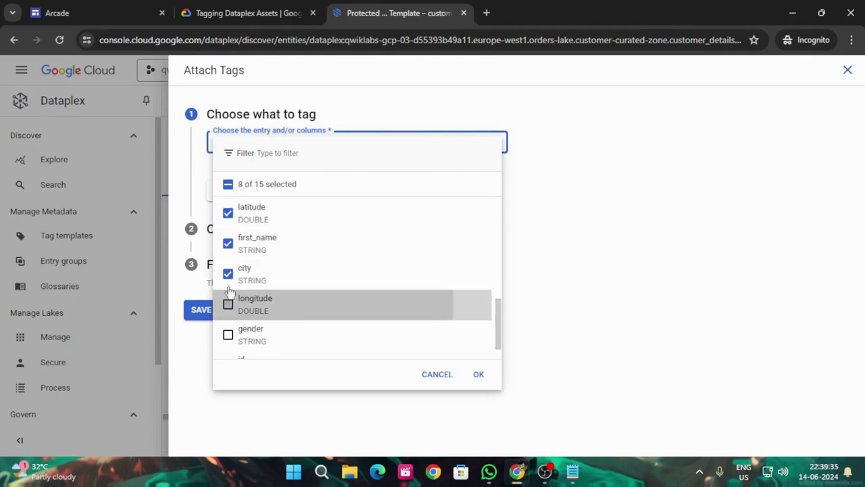
pyautogui.click(474, 375)
# - Look up the required tag template in the lab and choose Protected Data Template for the selected columns
pyautogui.click(255, 10)
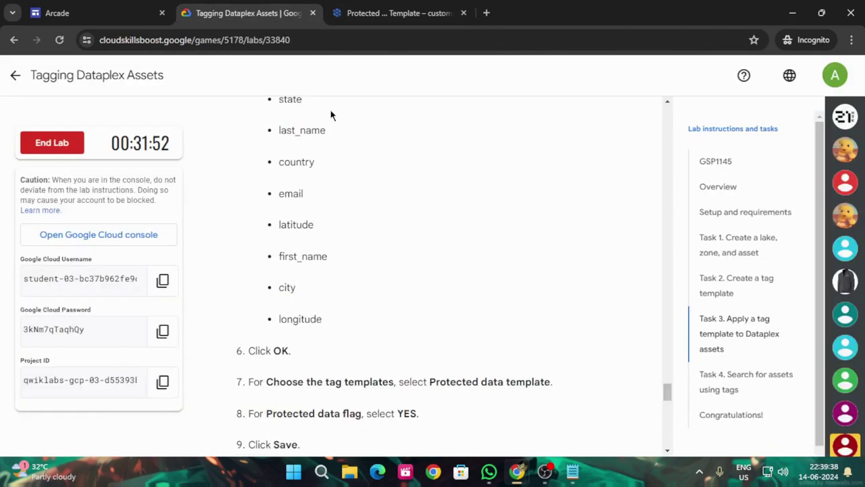
pyautogui.scroll(-1, 413, 317)
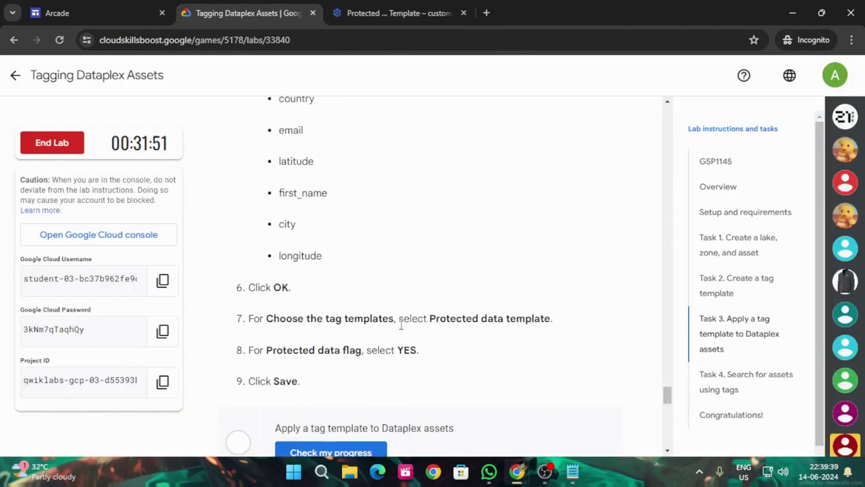
pyautogui.click(372, 10)
pyautogui.click(304, 319)
pyautogui.click(302, 368)
pyautogui.click(487, 405)
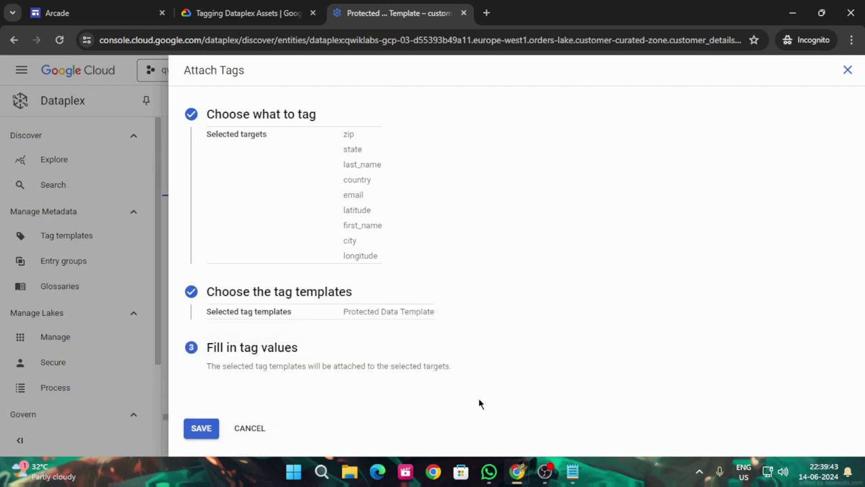
# - Recheck the lab's tag value instruction and set the Protected Data Flag to YES
pyautogui.click(201, 15)
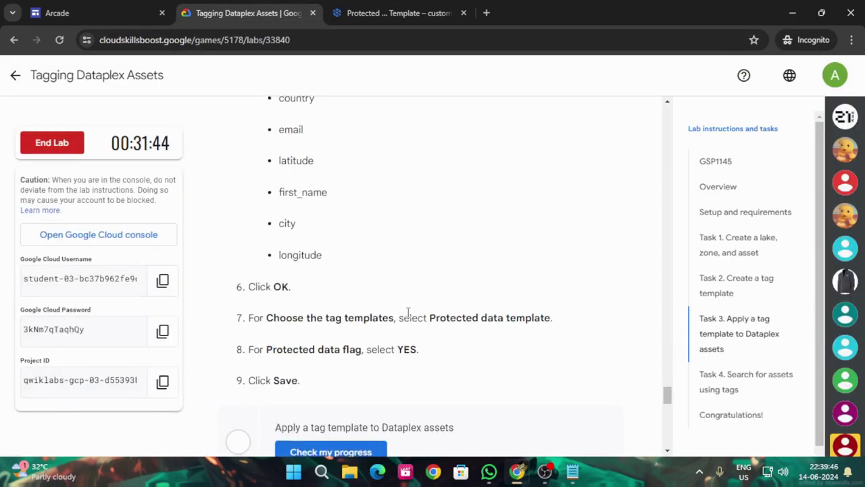
pyautogui.scroll(-1, 407, 312)
pyautogui.click(381, 12)
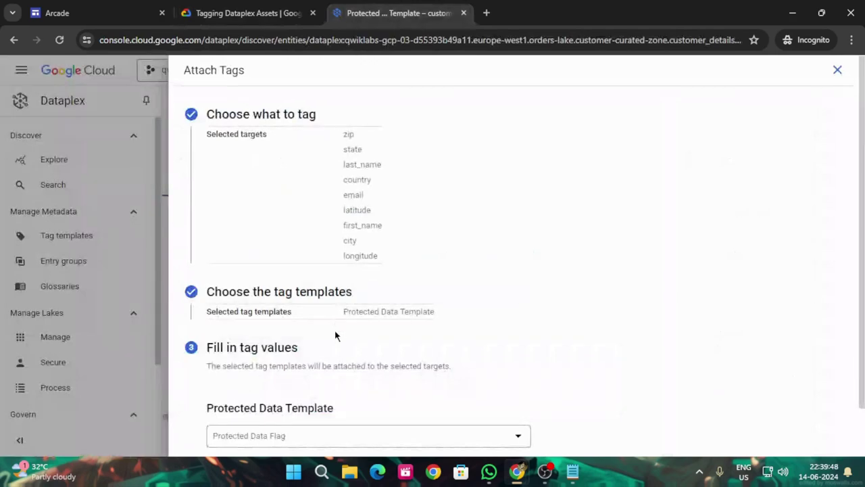
pyautogui.scroll(-1, 334, 329)
pyautogui.click(304, 388)
pyautogui.click(247, 352)
# - Review the remaining Task 3 instructions in the lab and save the tags on the customer_details columns
pyautogui.click(282, 7)
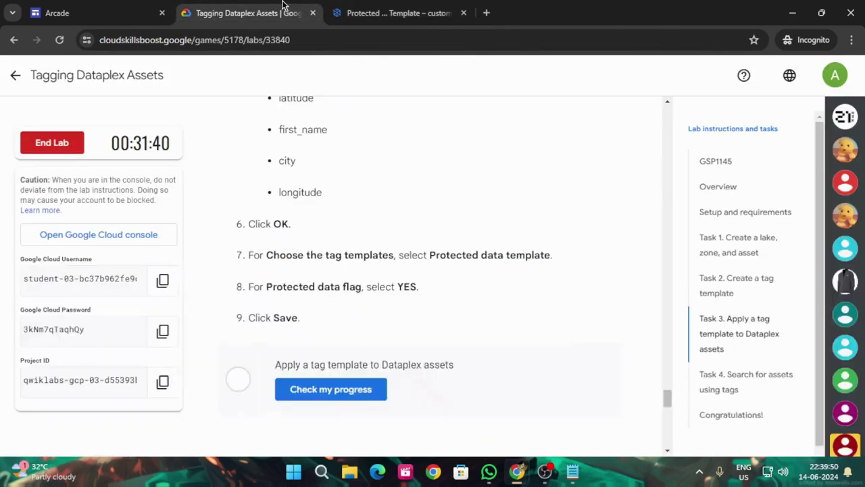
pyautogui.scroll(-2, 386, 286)
pyautogui.click(399, 12)
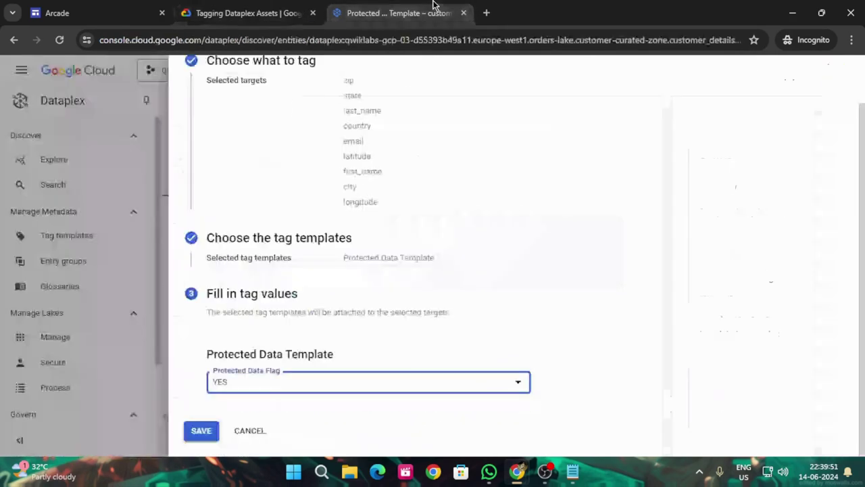
pyautogui.click(200, 431)
# - Run the lab's progress check for applying a tag template to Dataplex assets
pyautogui.click(271, 9)
pyautogui.click(318, 270)
pyautogui.scroll(-1, 473, 338)
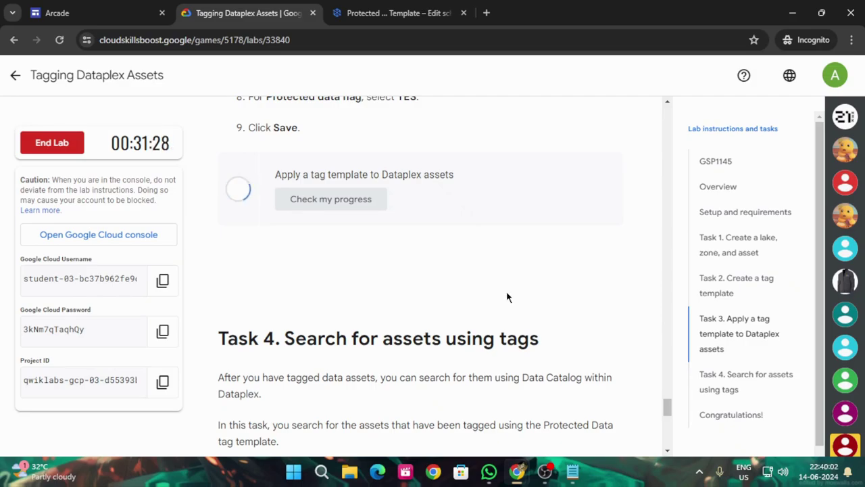
# - Dismiss the notification on the customer_details page, reload the page, and recheck the lab's tag template progress
pyautogui.click(392, 6)
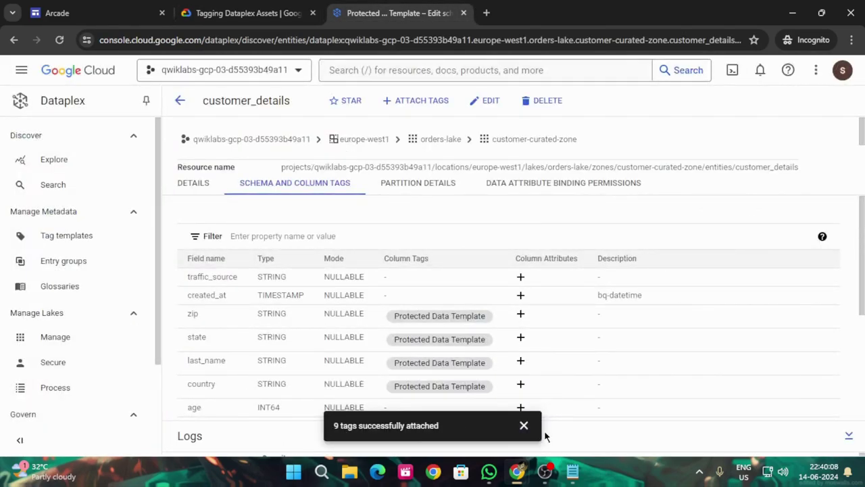
pyautogui.click(524, 427)
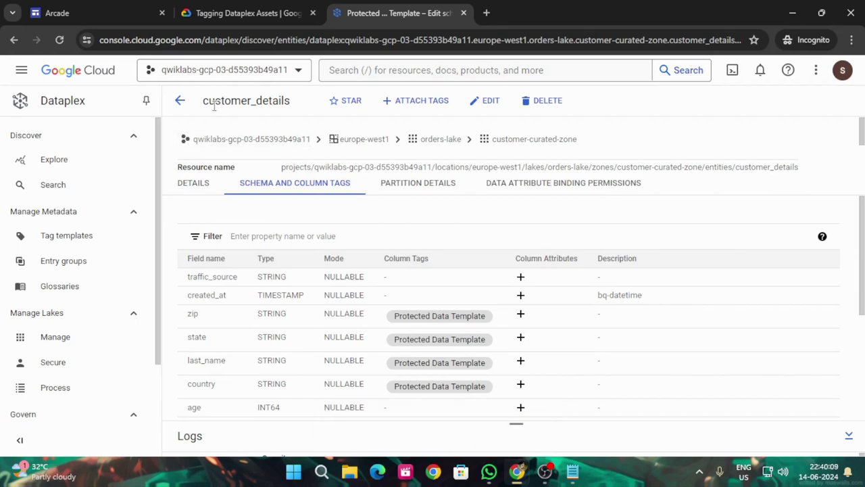
pyautogui.click(58, 40)
pyautogui.click(223, 13)
pyautogui.click(331, 199)
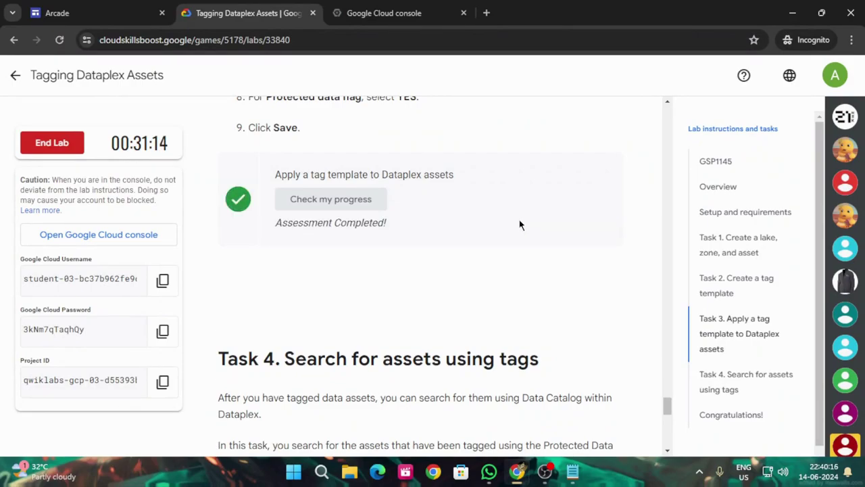
# - Read the Task 4 instructions on searching for assets using tags, through to the Congratulations section
pyautogui.scroll(-2, 520, 230)
pyautogui.scroll(-5, 519, 241)
pyautogui.scroll(3, 513, 260)
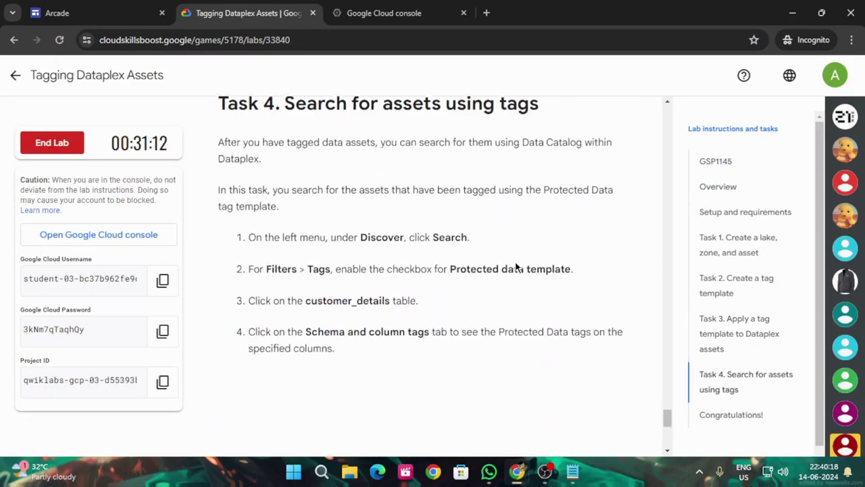
pyautogui.scroll(-3, 500, 287)
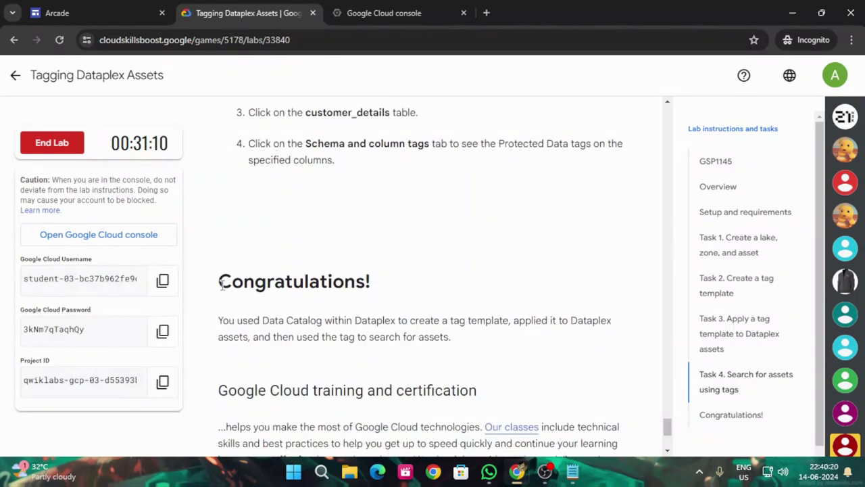
pyautogui.moveTo(221, 284); pyautogui.dragTo(389, 291)
# - Return to The Arcade Certification Zone June 2024, expand Start Your Certification Journey Here, and reopen the Tagging Dataplex Assets lab
pyautogui.click(15, 75)
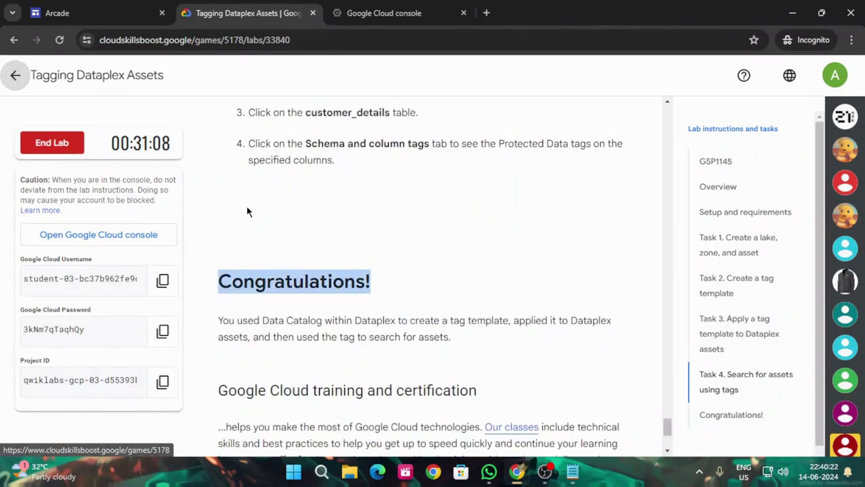
pyautogui.scroll(-15, 512, 277)
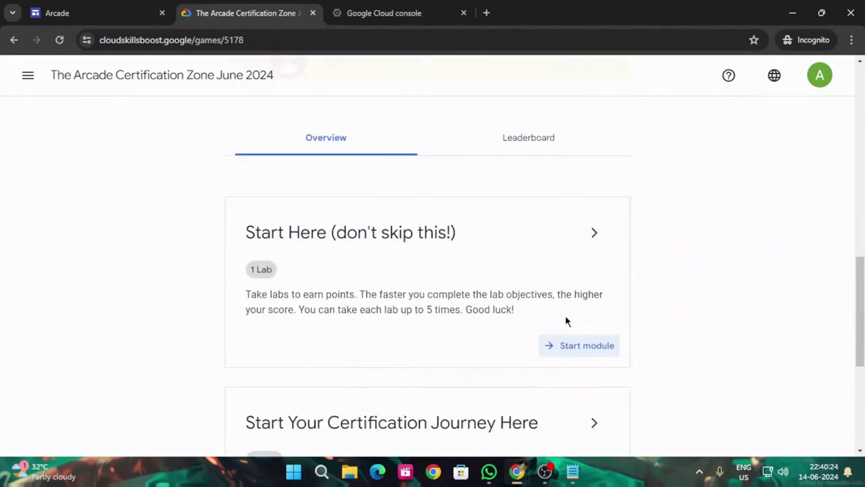
pyautogui.click(605, 245)
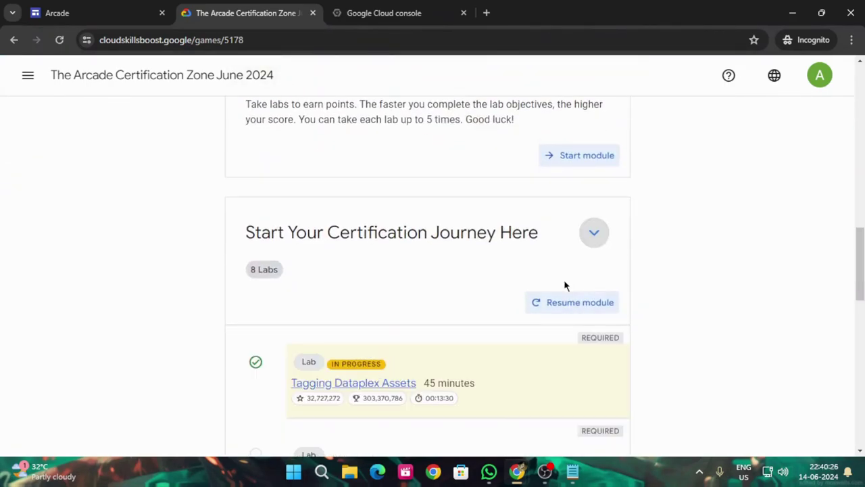
pyautogui.scroll(-2, 564, 281)
pyautogui.click(354, 257)
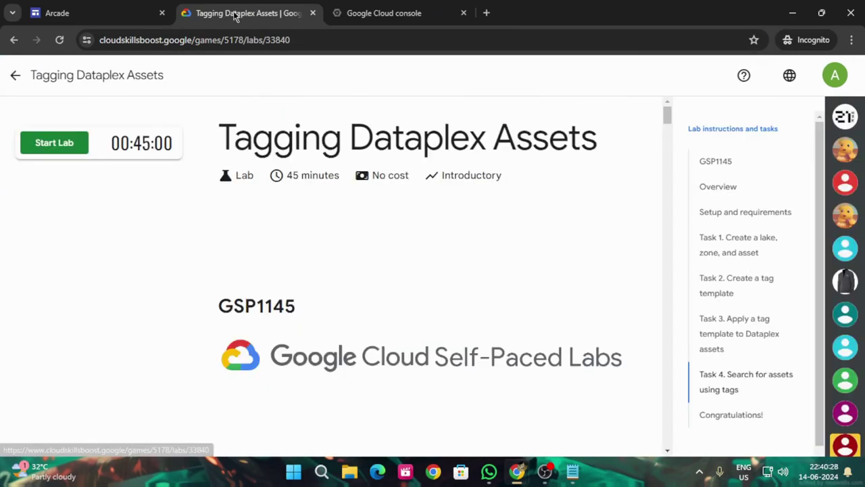
# - End the Tagging Dataplex Assets lab and enter "good" as the additional comment in the satisfaction survey
pyautogui.click(52, 143)
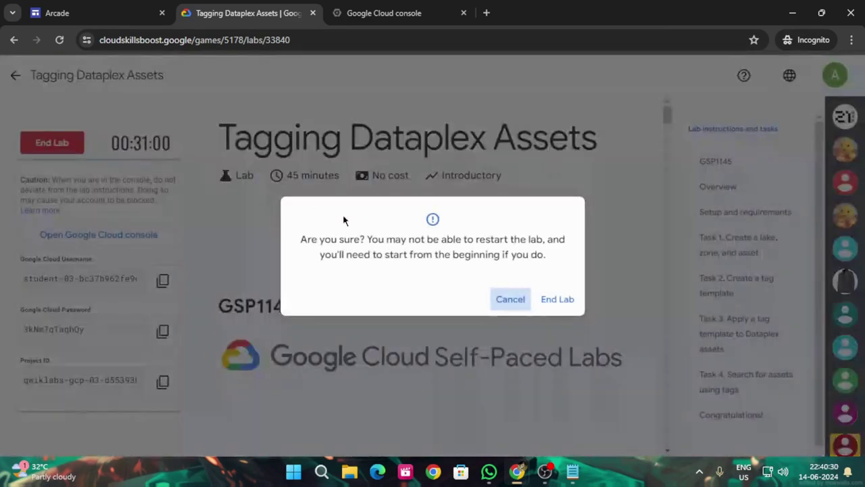
pyautogui.click(560, 299)
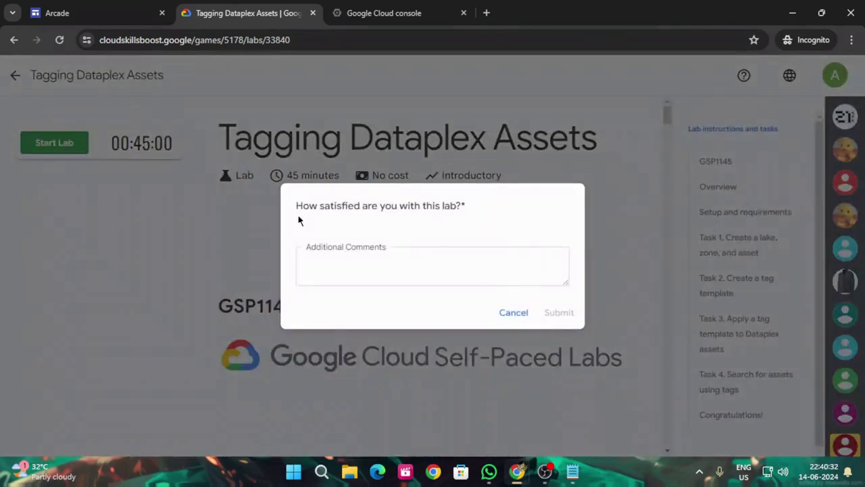
pyautogui.click(330, 272)
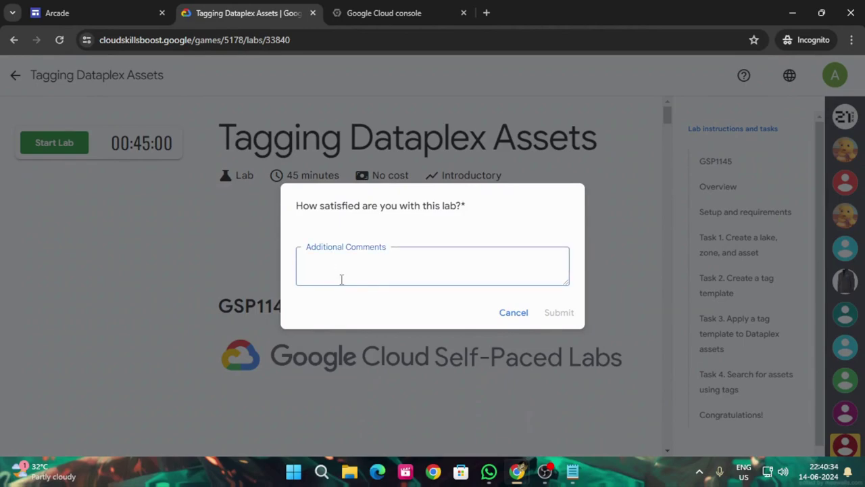
pyautogui.write('good')
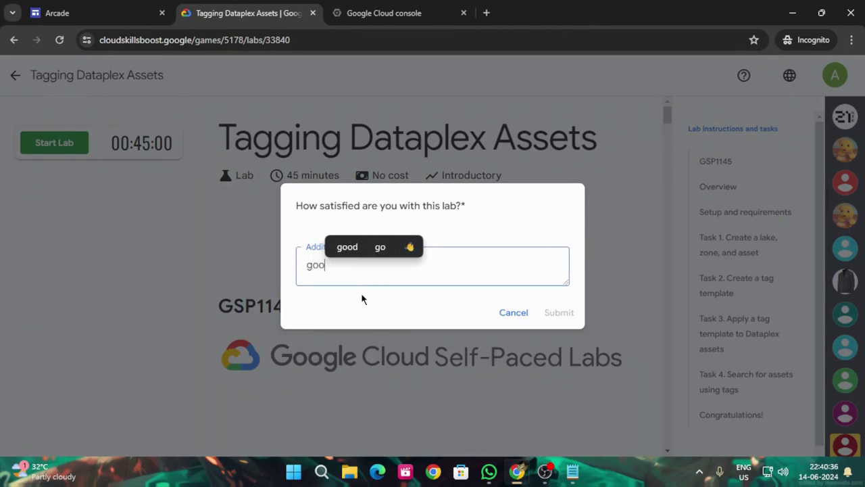